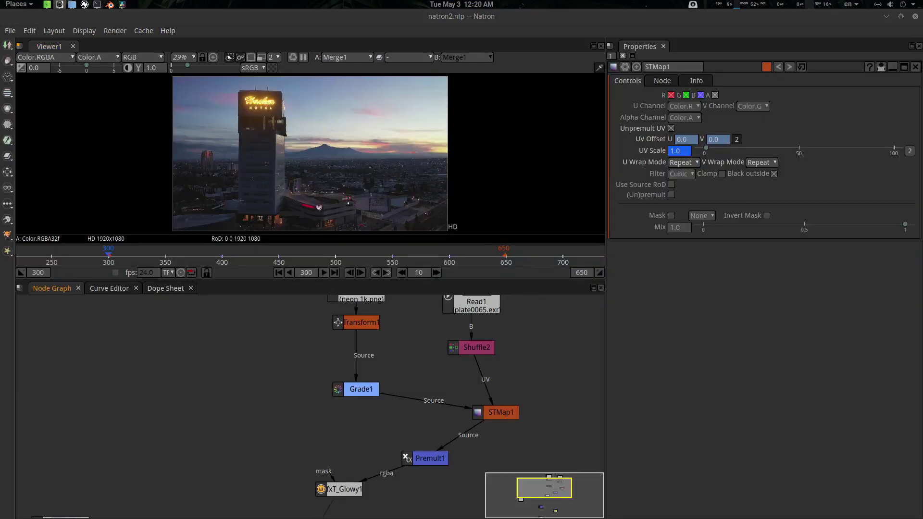
Switch to Blender and examine the Map UV node in the compositing node tree.
left_click(110, 4)
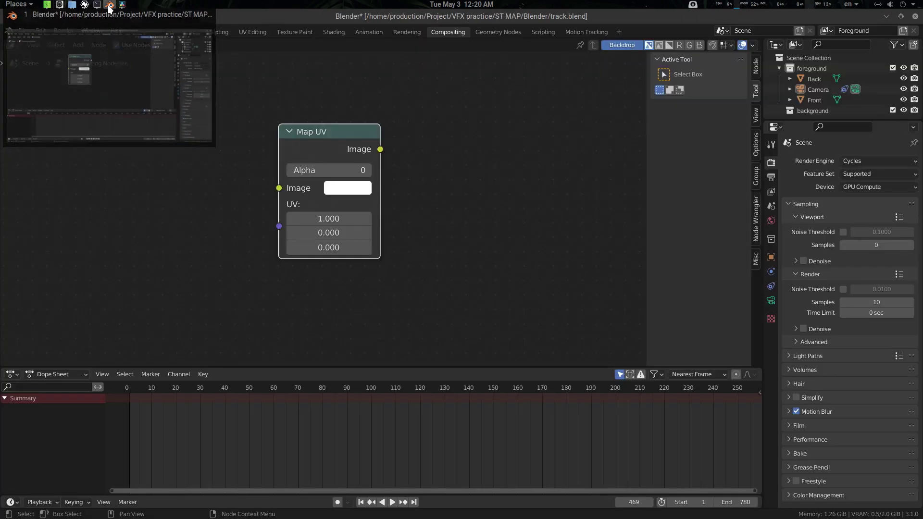
left_click_drag(430, 209, 439, 229)
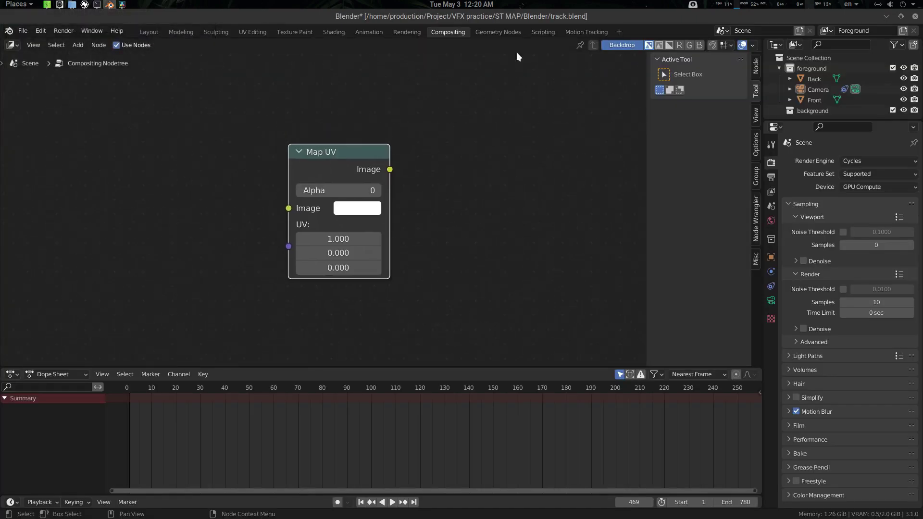
mouse_move(347, 153)
left_mouse_down()
mouse_move(355, 153)
mouse_move(347, 152)
left_mouse_up()
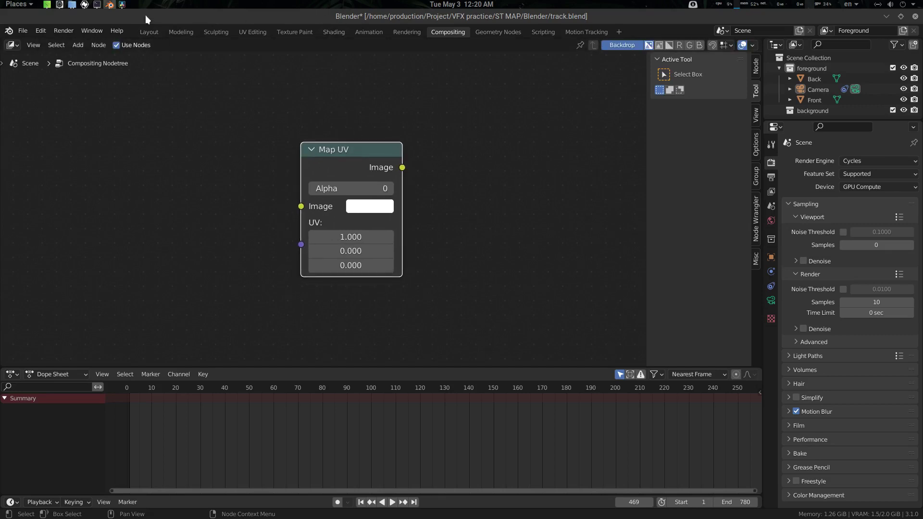
Switch to DaVinci Resolve, look up the Texture tool by searching for "tex", and scrub the composite to frame 338.
left_click(123, 5)
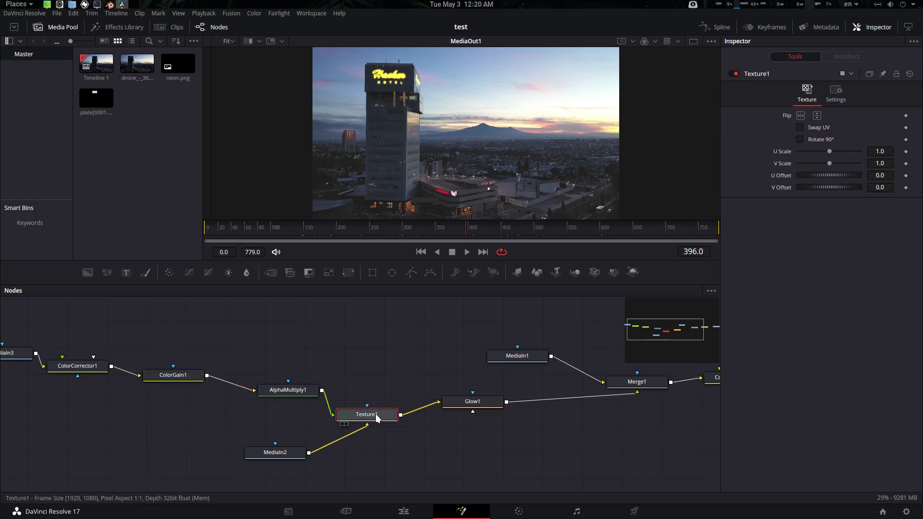
key("shift+space")
type("colo")
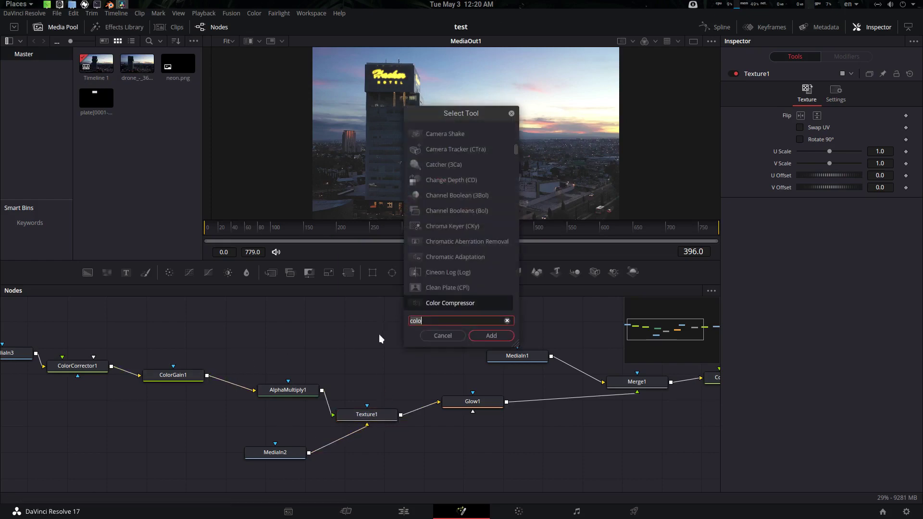
key("BackSpace")
key("BackSpace")
key("BackSpace")
key("BackSpace")
type("tex")
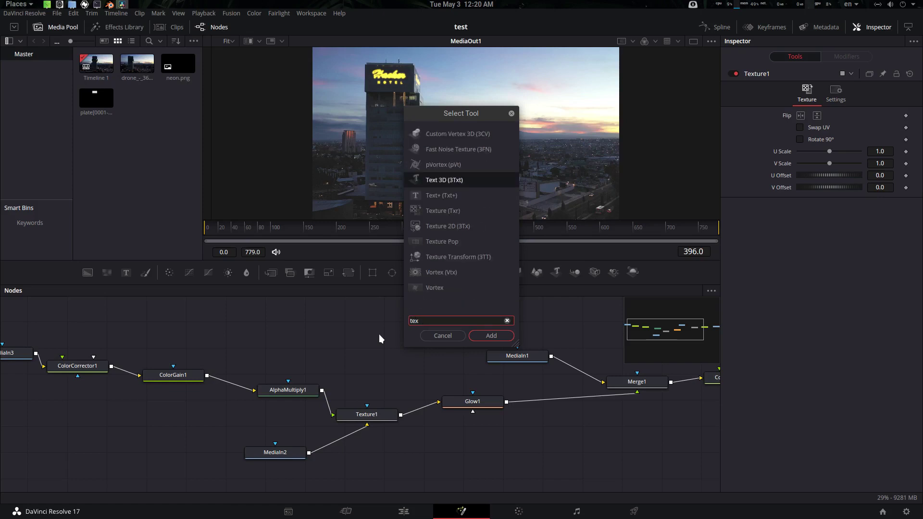
key("Down")
key("Down")
key("Down")
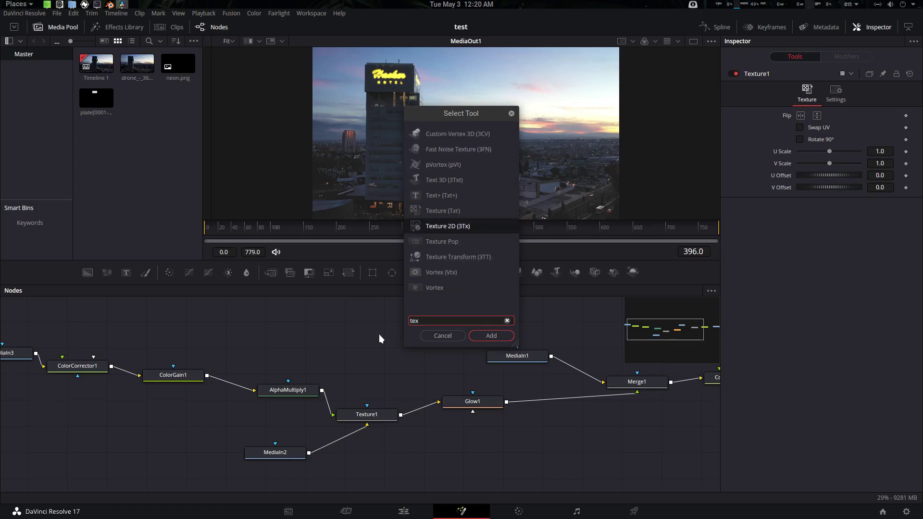
key("Up")
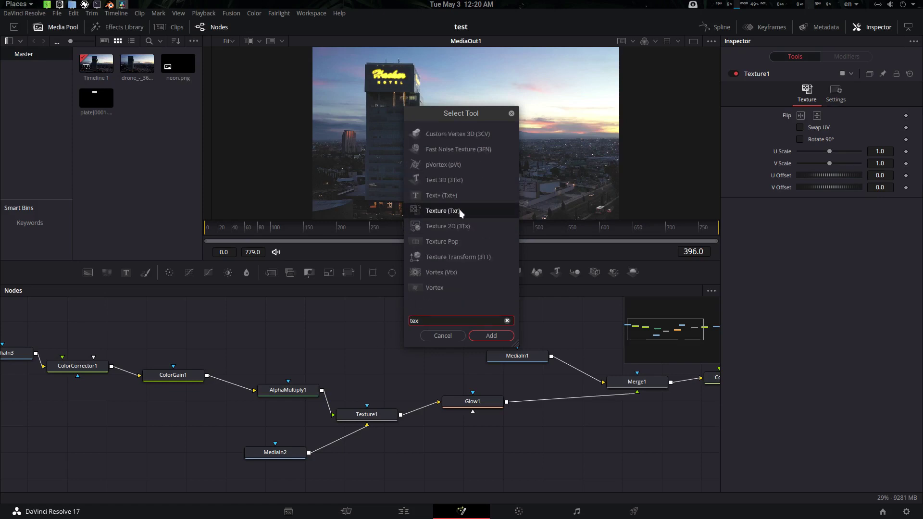
key("Escape")
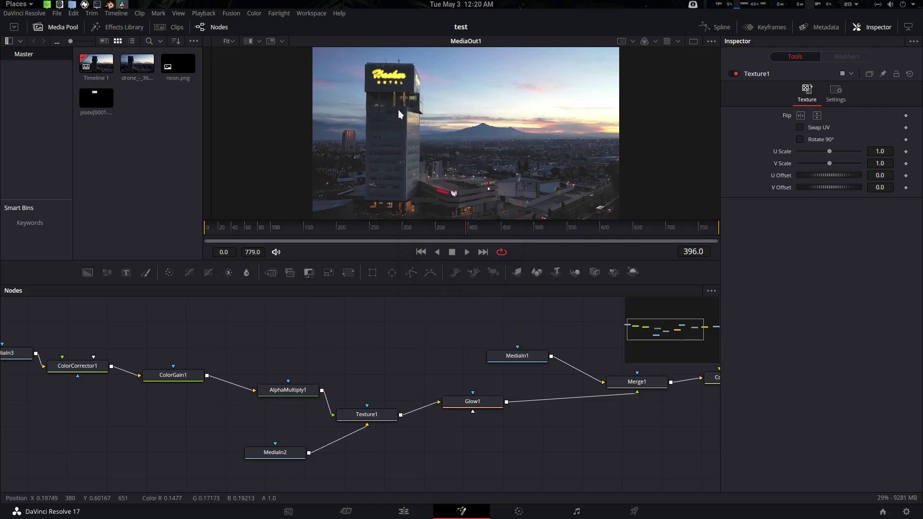
left_click_drag(471, 221, 428, 229)
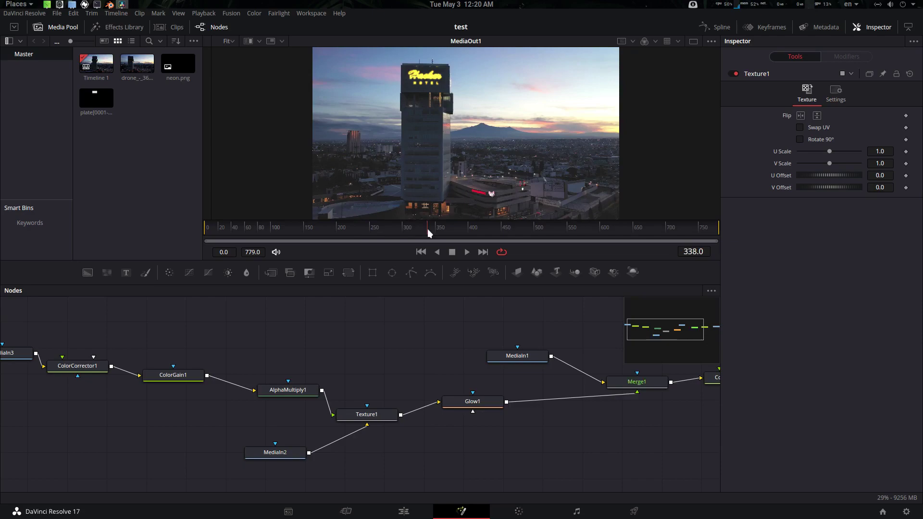
Switch to Natron, select the STMap1 node, and scrub the timeline forward from around frame 325 to review the sign composite.
left_click(85, 4)
scroll(471, 398, "up", 1)
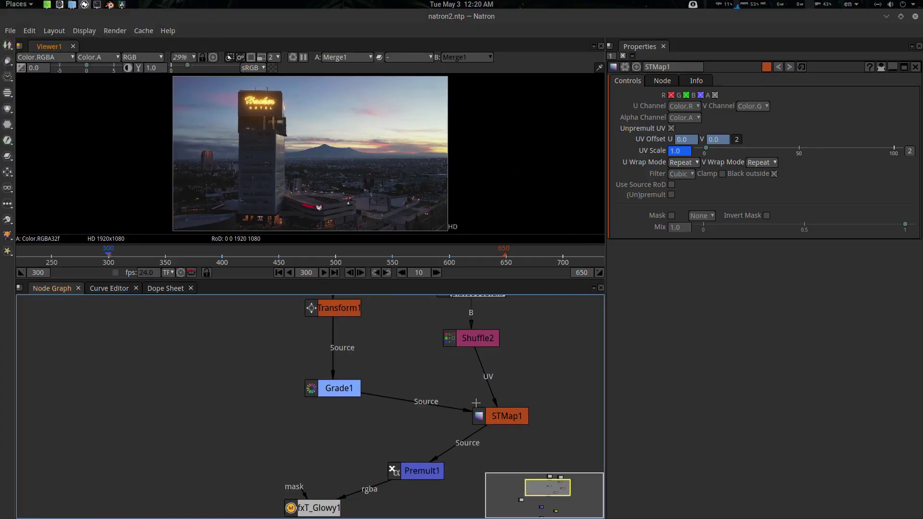
left_click_drag(504, 413, 466, 408)
left_click(465, 408)
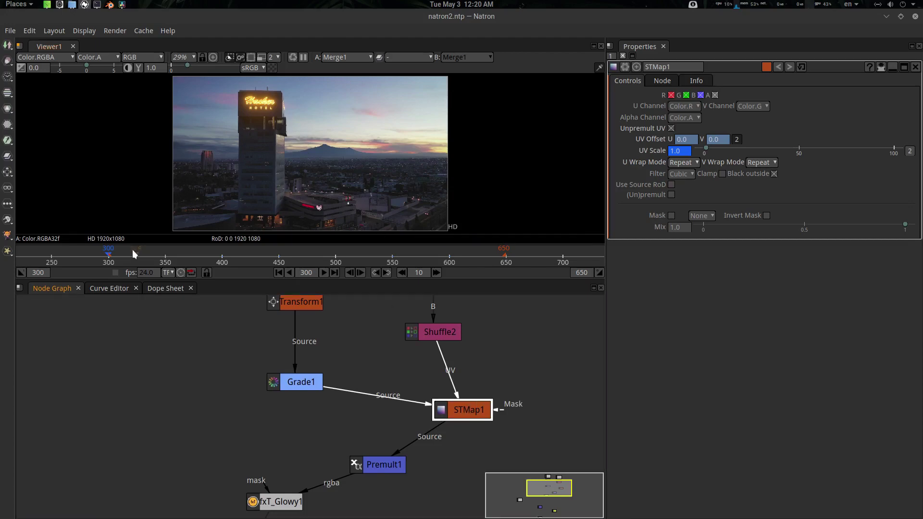
left_click_drag(134, 254, 173, 256)
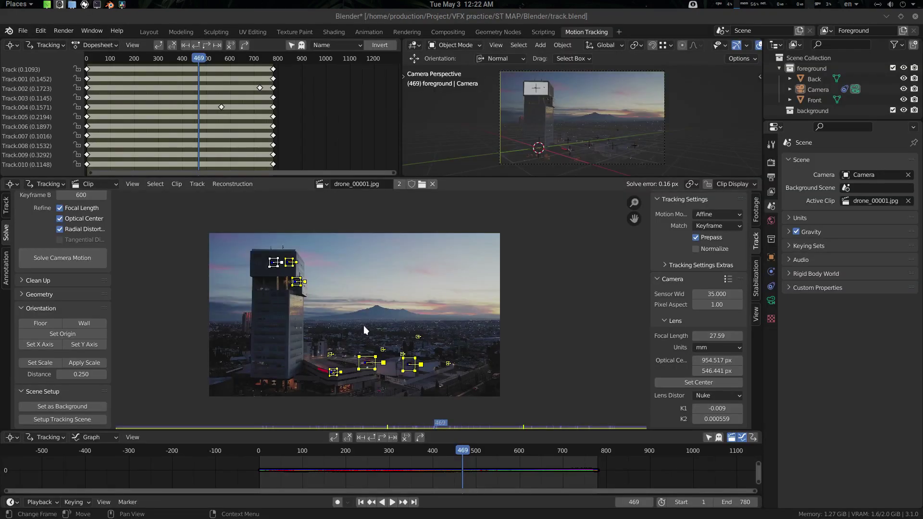
Switch to Blender and scrub the motion-tracked shot to frame 568, checking how the front plane follows the tower.
left_click_drag(461, 451, 537, 467)
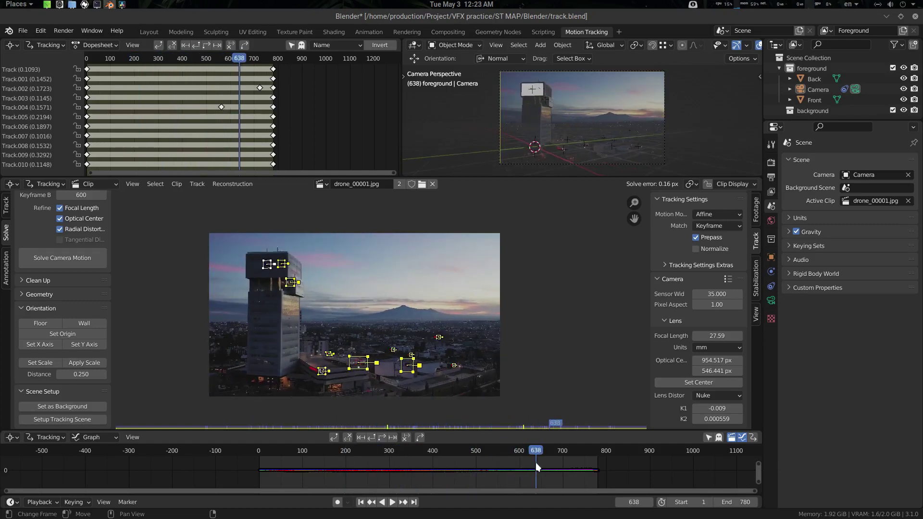
scroll(547, 93, "up", 5)
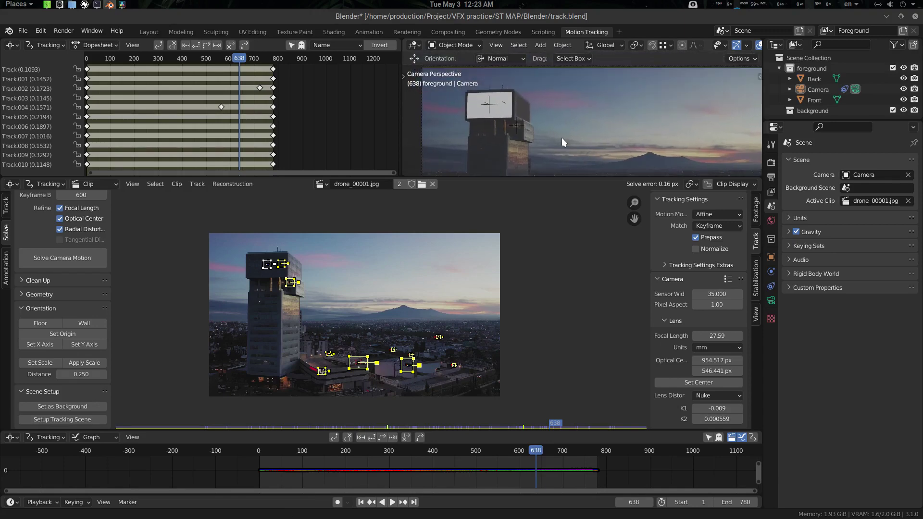
scroll(562, 137, "up", 3)
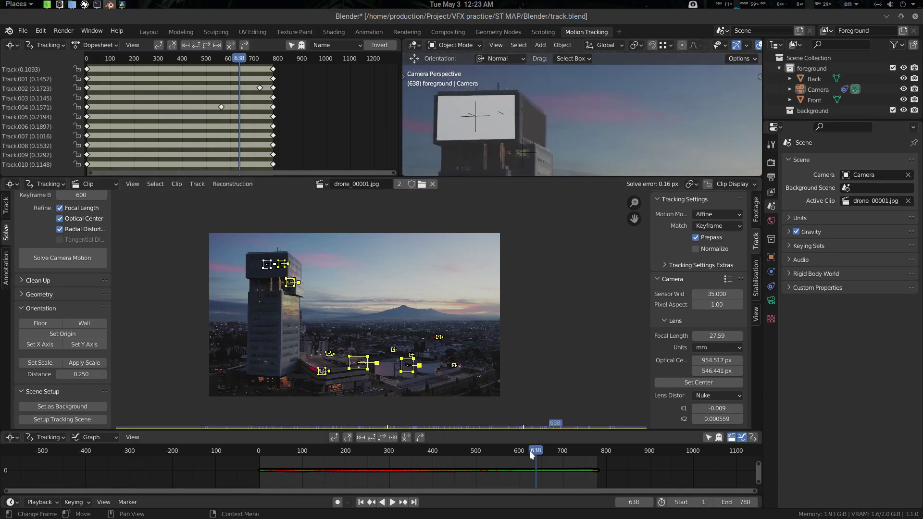
left_click_drag(530, 451, 550, 457)
left_click_drag(469, 457, 505, 457)
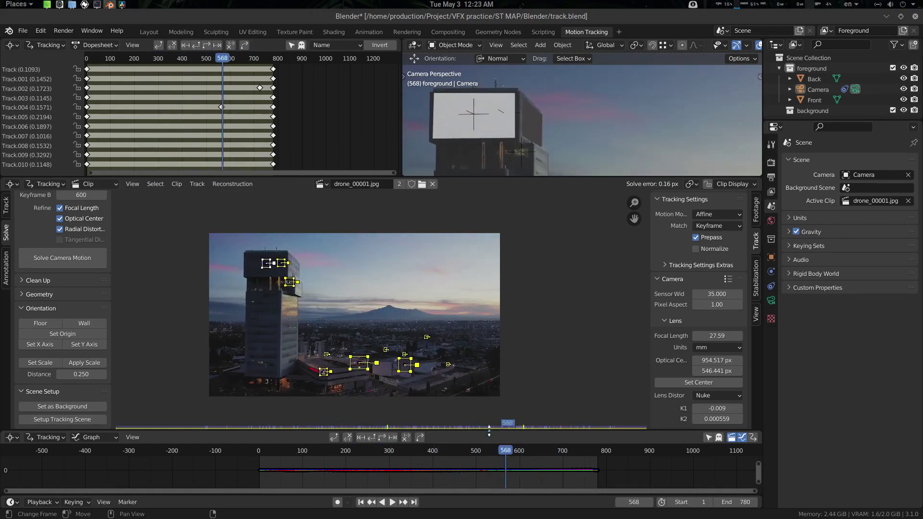
In the Layout workspace at frame 557, open the Front plane in edit mode and inspect its UV map full-screen.
left_click(149, 32)
mouse_move(507, 463)
left_mouse_down()
mouse_move(417, 466)
mouse_move(517, 461)
mouse_move(482, 460)
mouse_move(494, 460)
left_mouse_up()
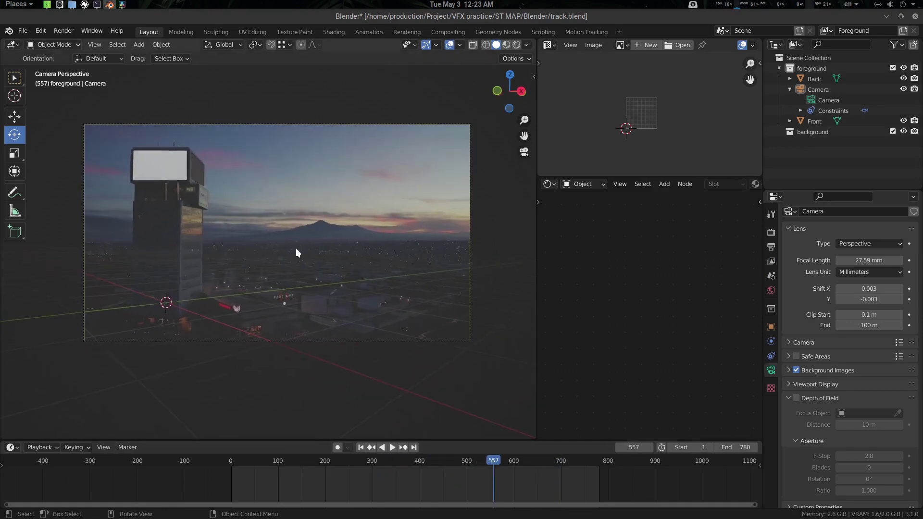
left_click(168, 173)
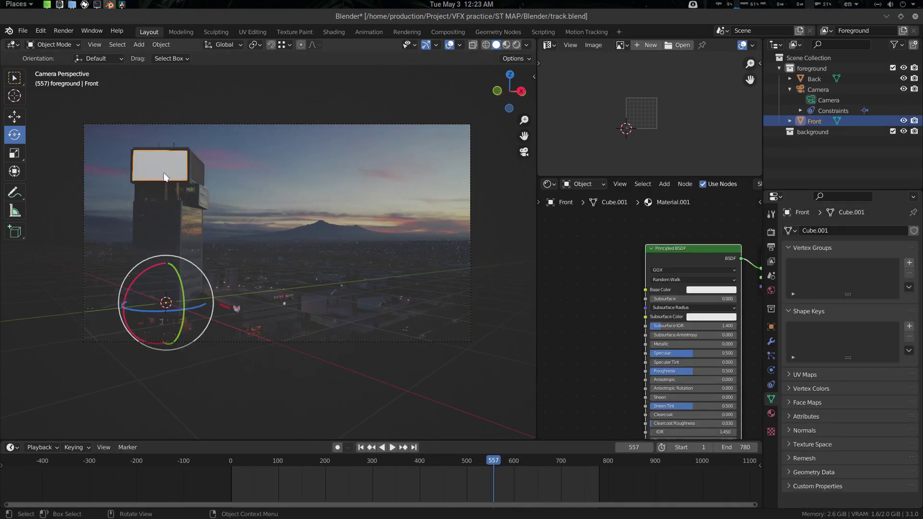
key("Tab")
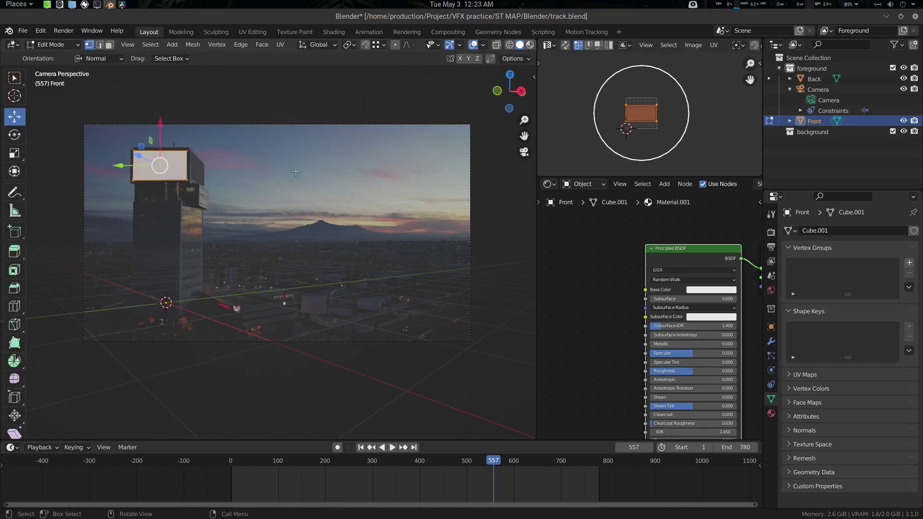
scroll(651, 115, "up", 2)
scroll(651, 116, "down", 2)
key("ctrl+space")
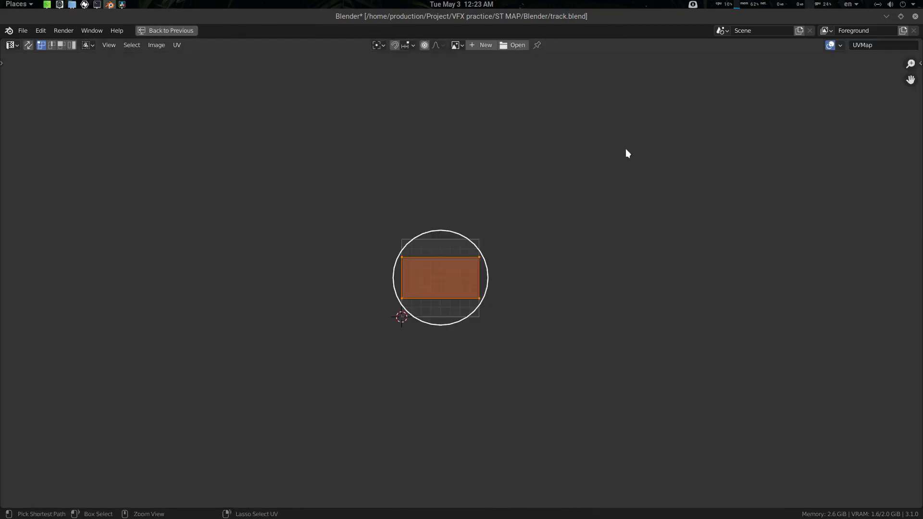
scroll(512, 250, "up", 7)
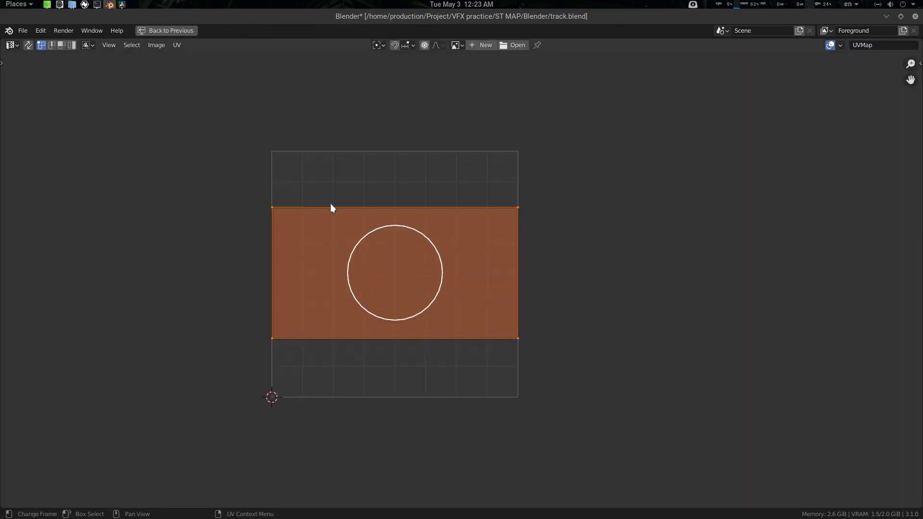
Select all UVs of the Front plane, locate the Export UV Layout command without running it, and return to object mode.
left_click(590, 150)
key("a")
left_click(178, 47)
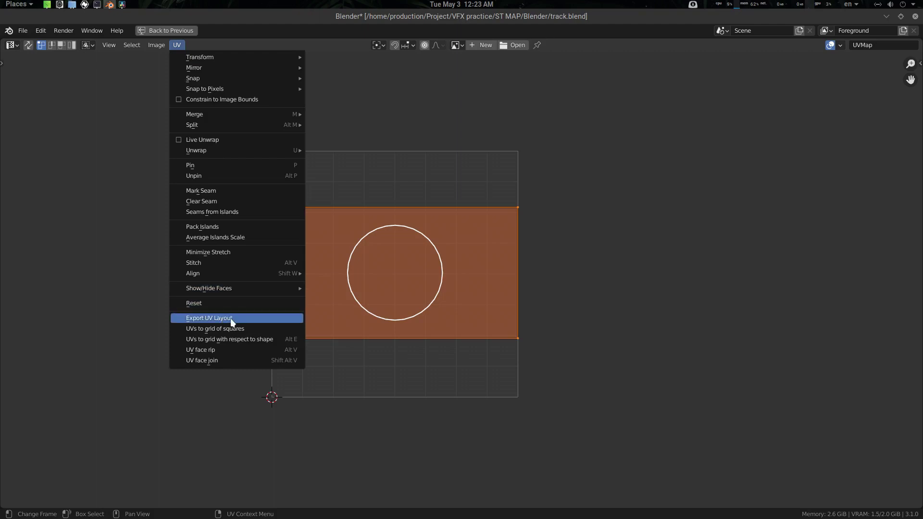
left_click(603, 243)
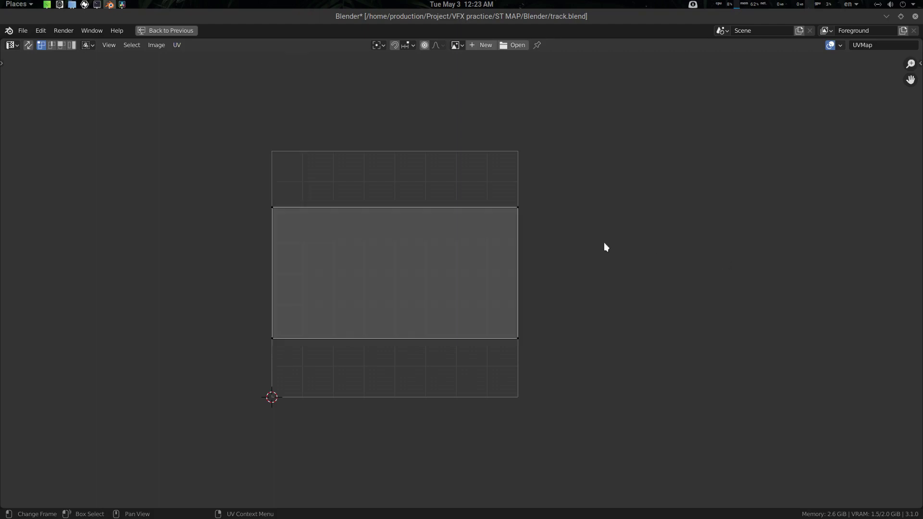
key("ctrl+space")
key("Tab")
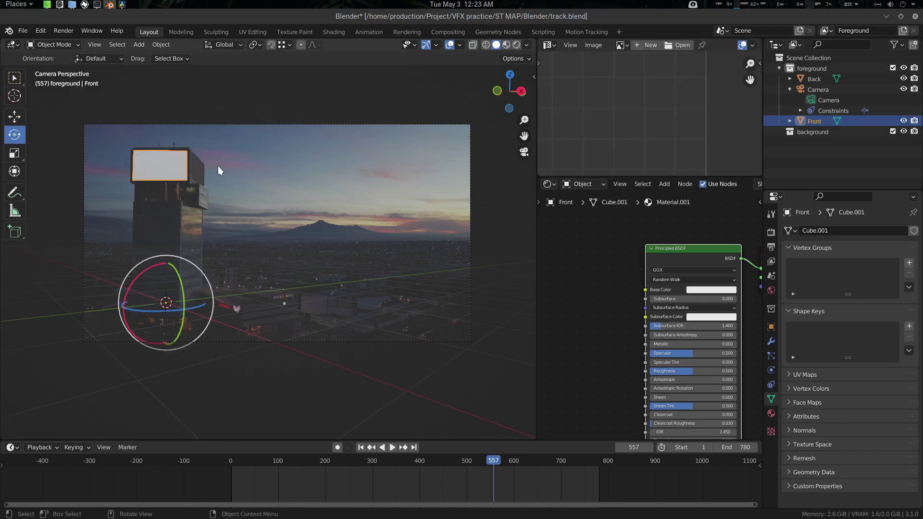
Inspect the UV map of the Back plane on the tower's side in edit mode, and return to object mode with nothing selected.
left_click(201, 167)
key("Tab")
key("a")
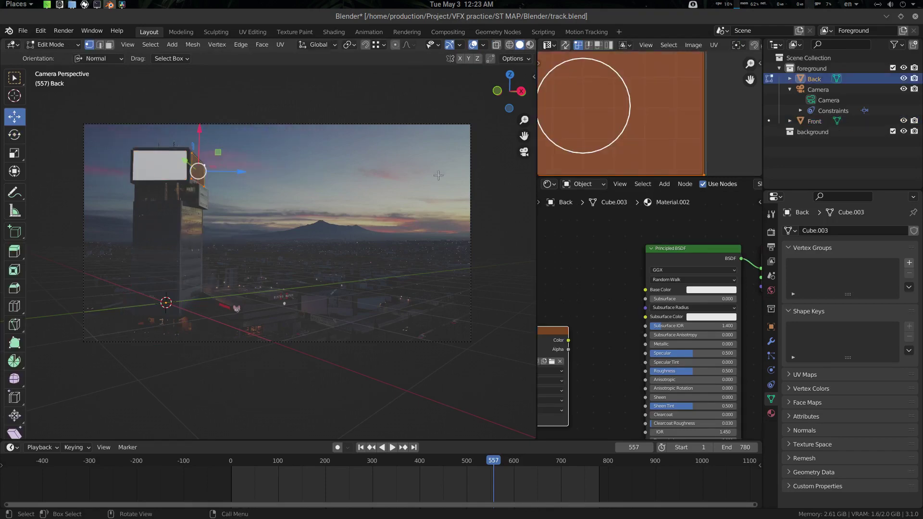
key("Home")
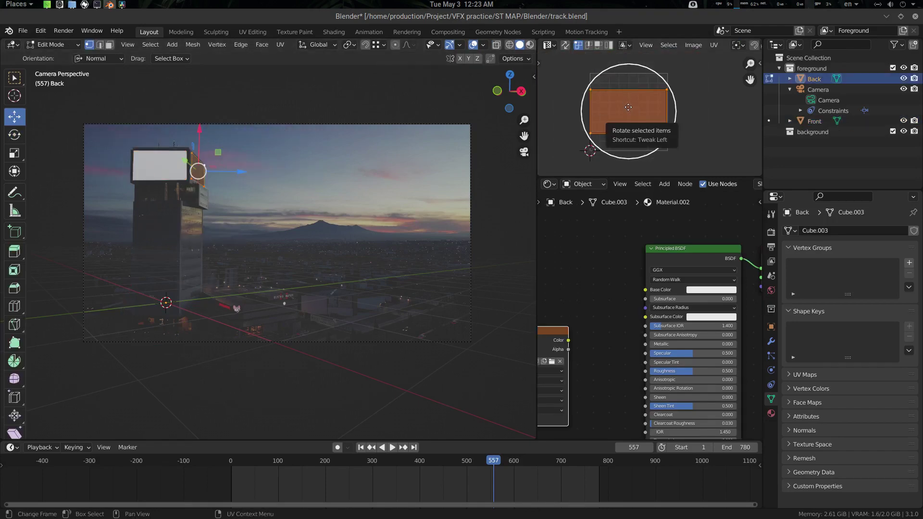
key("Tab")
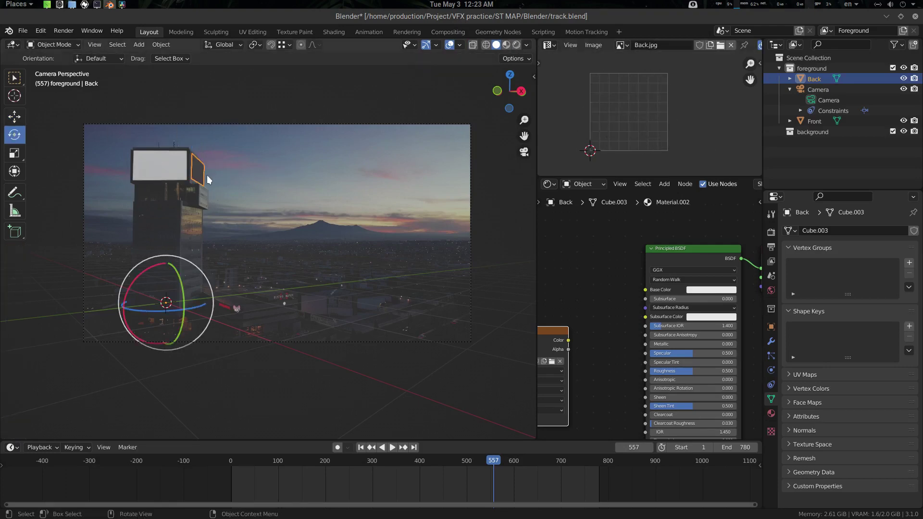
left_click(243, 197)
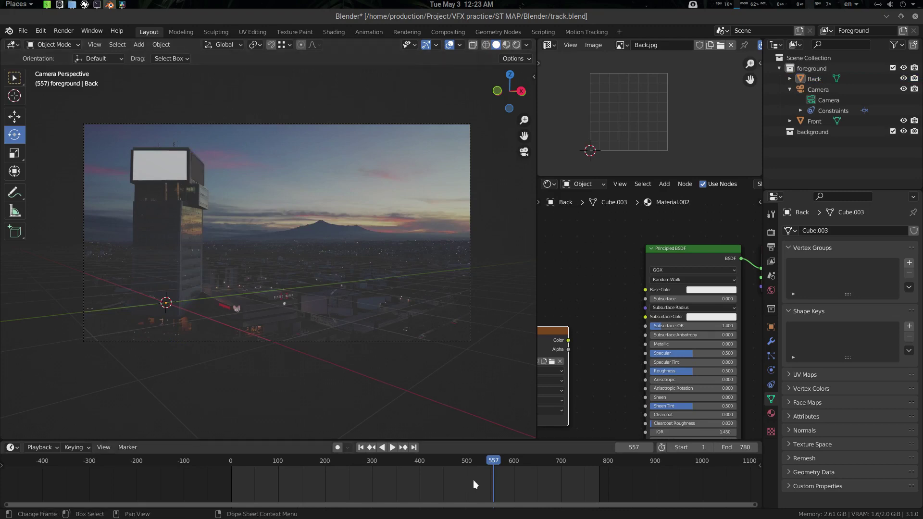
Scrub to frame 543 and review the scene's Cycles render engine, sampling and advanced settings.
mouse_move(483, 465)
left_mouse_down()
mouse_move(333, 462)
mouse_move(506, 459)
mouse_move(486, 461)
left_mouse_up()
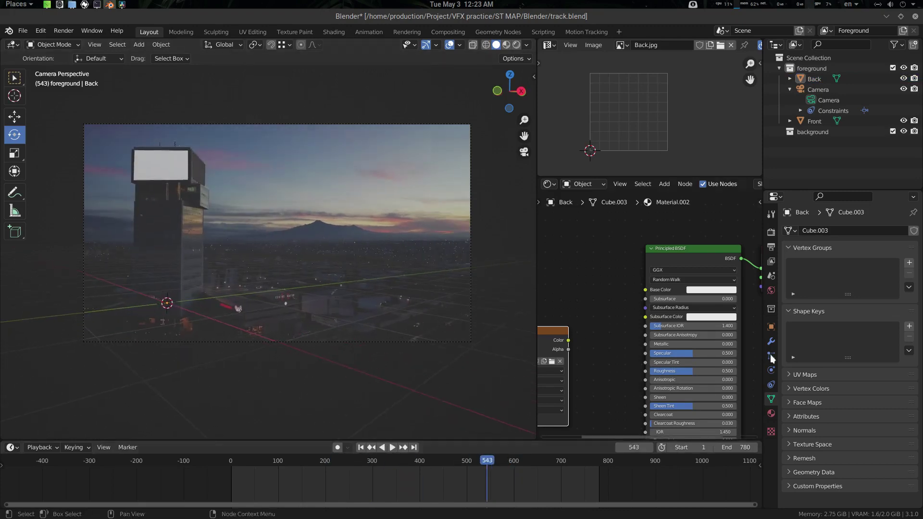
left_click(771, 232)
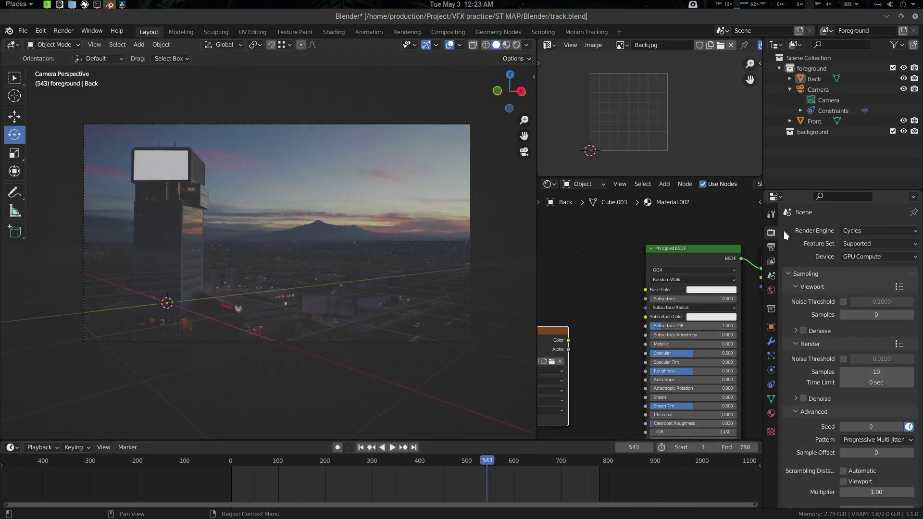
left_click(867, 233)
left_click(876, 232)
scroll(822, 400, "down", 2)
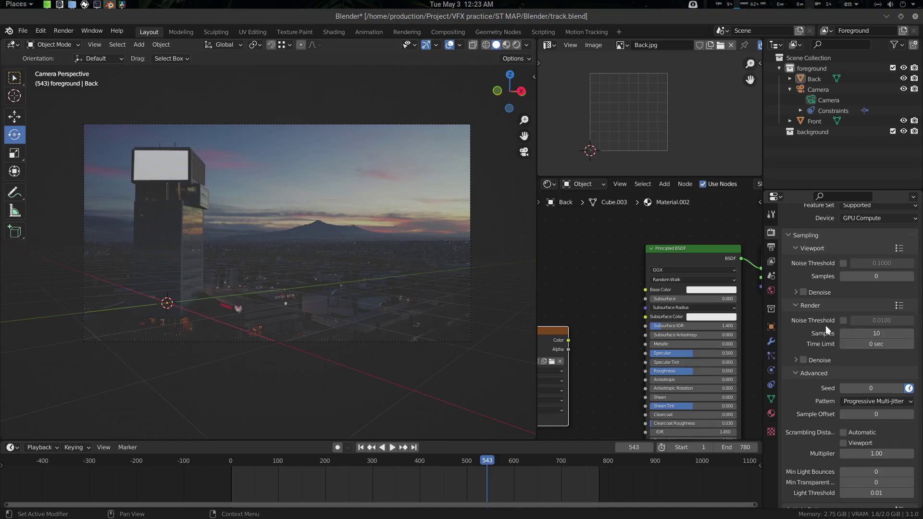
scroll(815, 381, "down", 3)
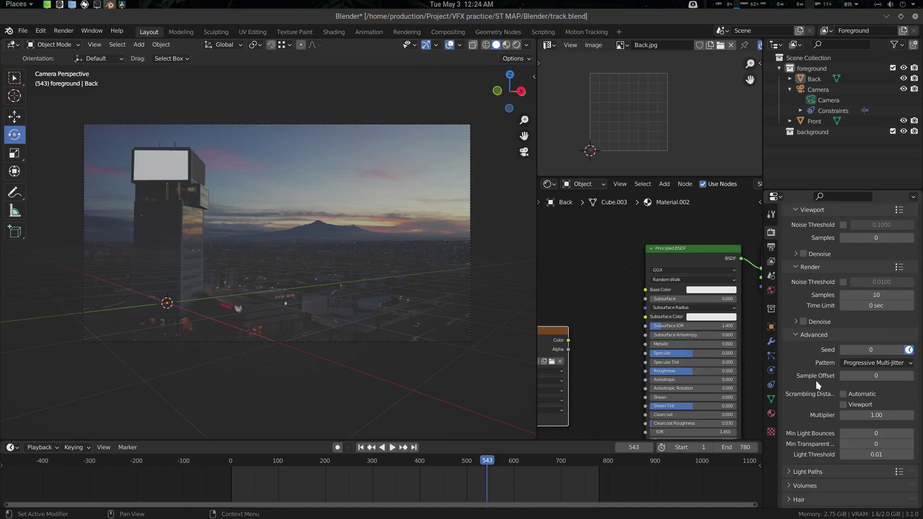
Review the frame range and OpenEXR MultiLayer output settings, and the view layer's data passes including UV.
left_click(772, 248)
scroll(805, 310, "up", 4)
scroll(819, 296, "down", 3)
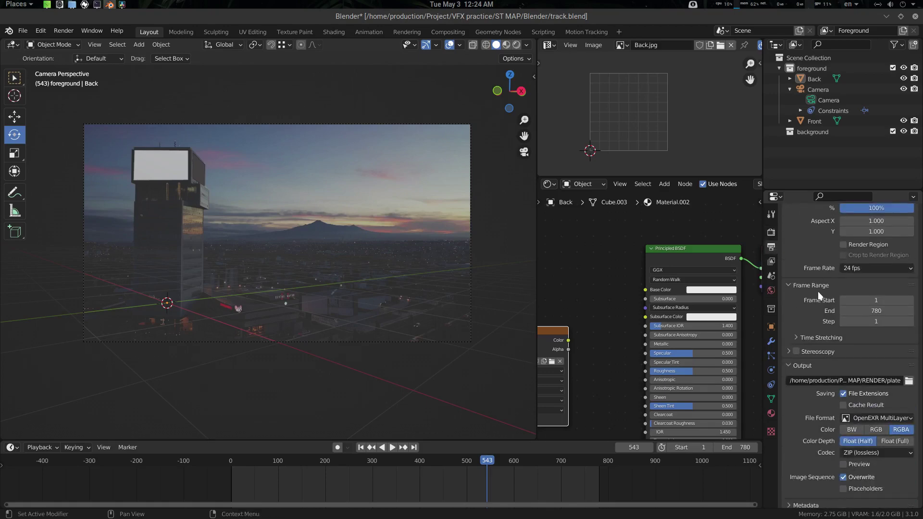
left_click(772, 260)
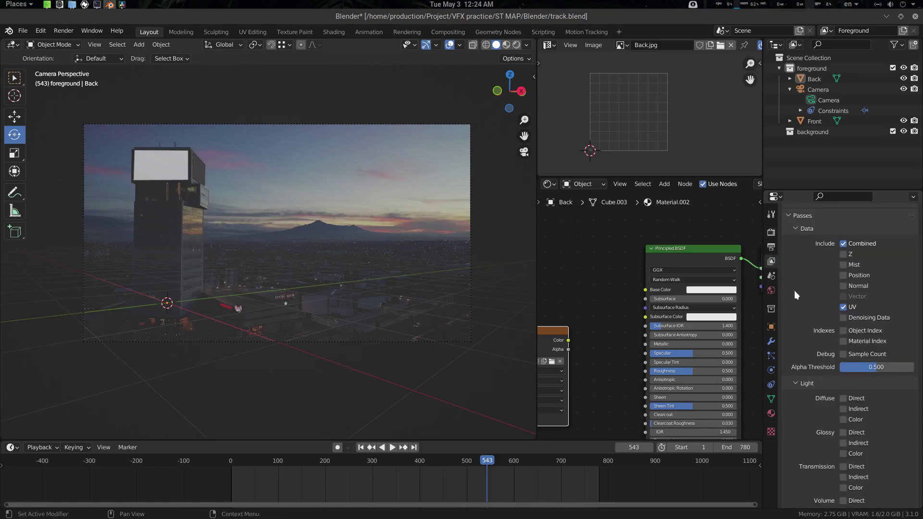
Review the Foreground view layer's UV pass and the OpenEXR MultiLayer output settings, and scrub the timeline to frame 453.
scroll(820, 282, "up", 1)
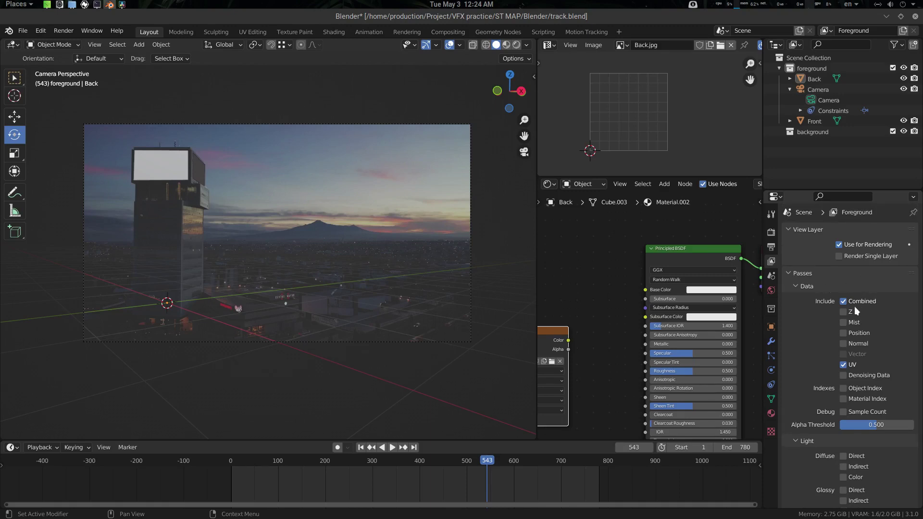
scroll(871, 321, "down", 2)
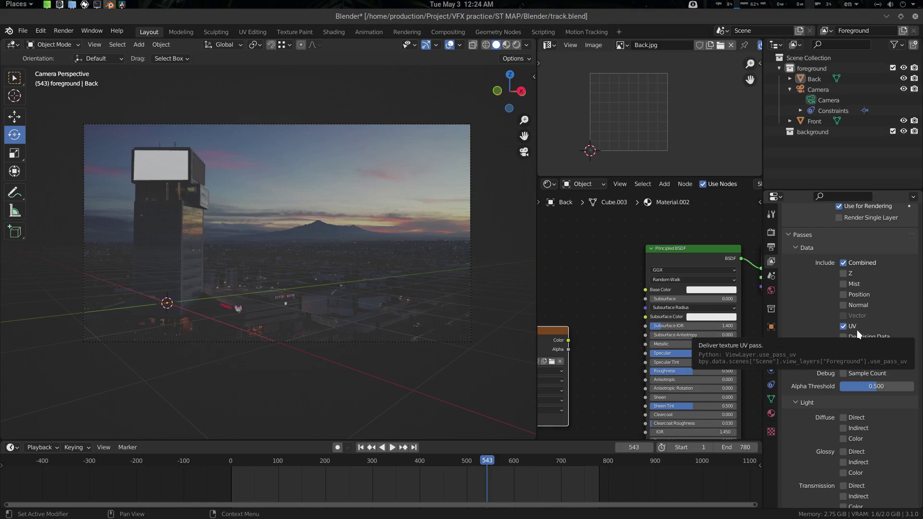
scroll(884, 322, "up", 2)
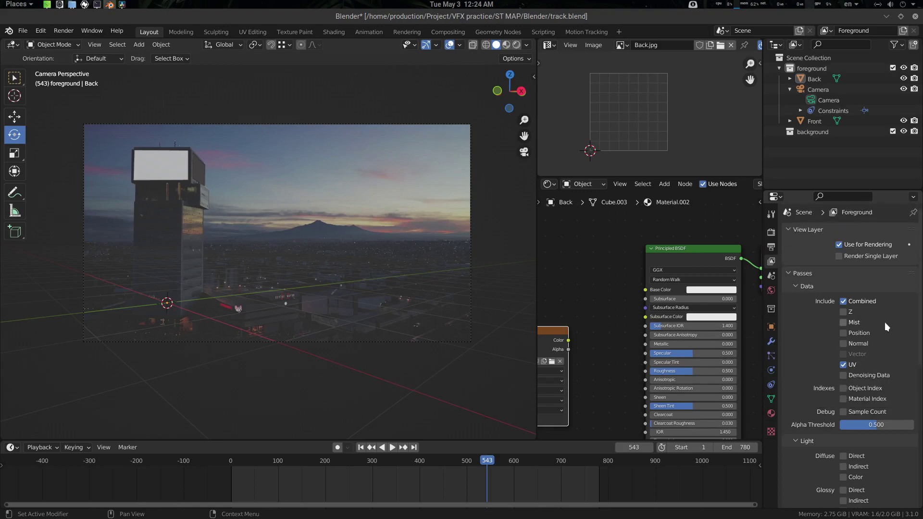
left_click(771, 233)
left_click(772, 248)
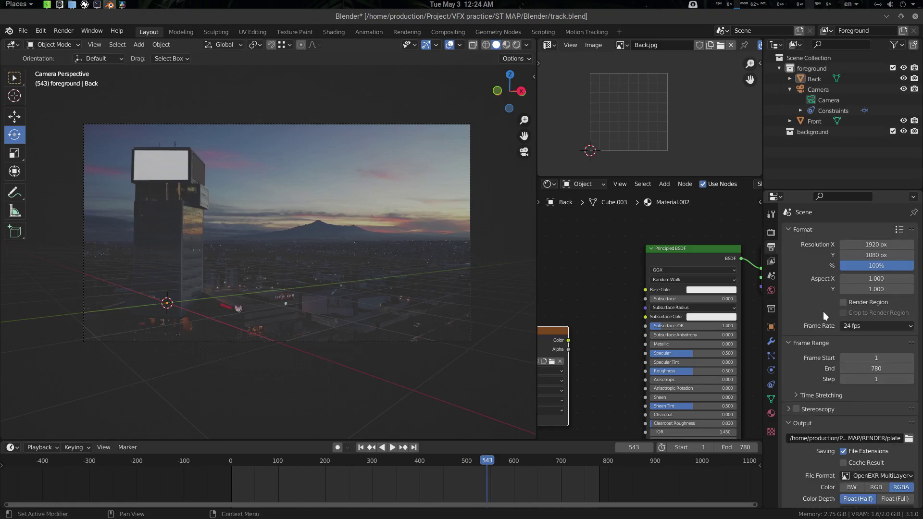
scroll(818, 312, "down", 4)
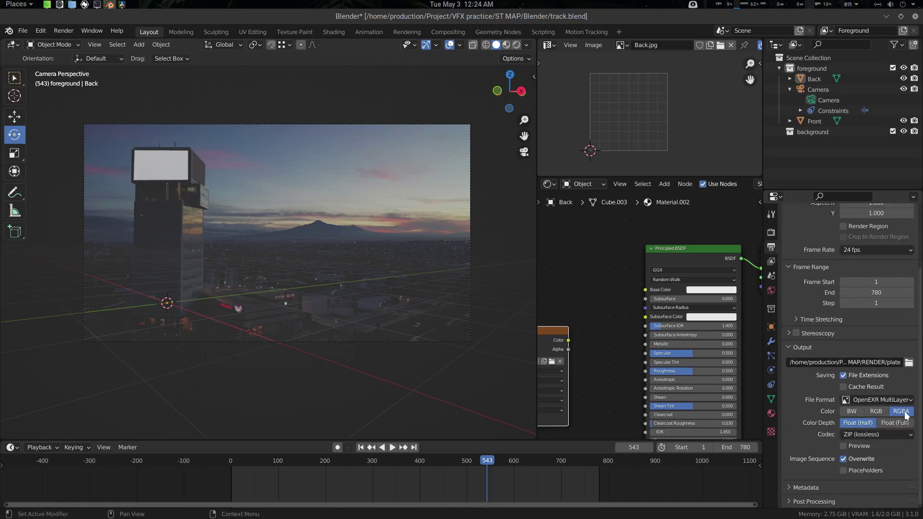
left_click(893, 399)
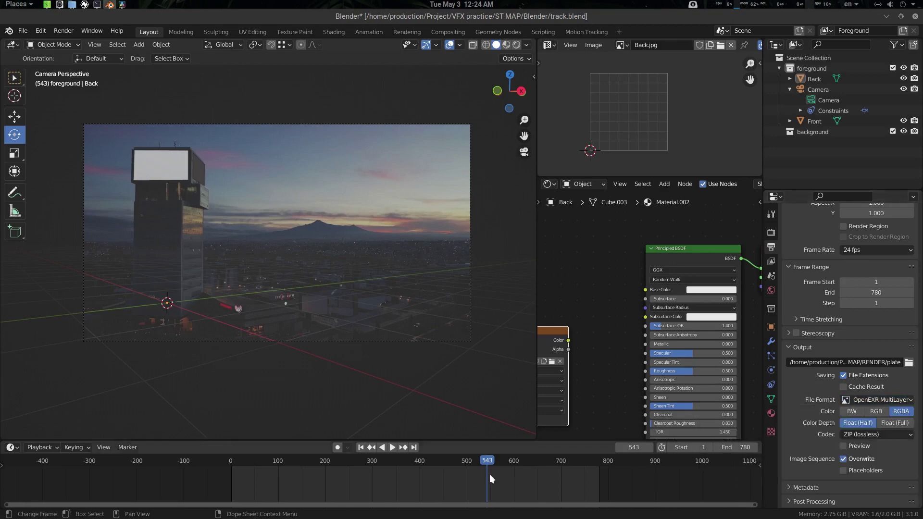
left_click_drag(596, 461, 444, 471)
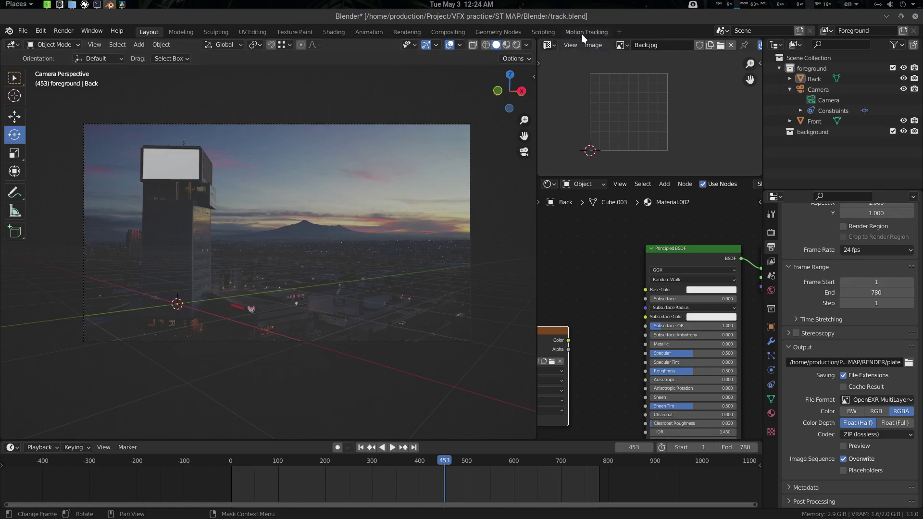
Enable nodes in the compositor and add a Map UV node to the node tree.
left_click(454, 33)
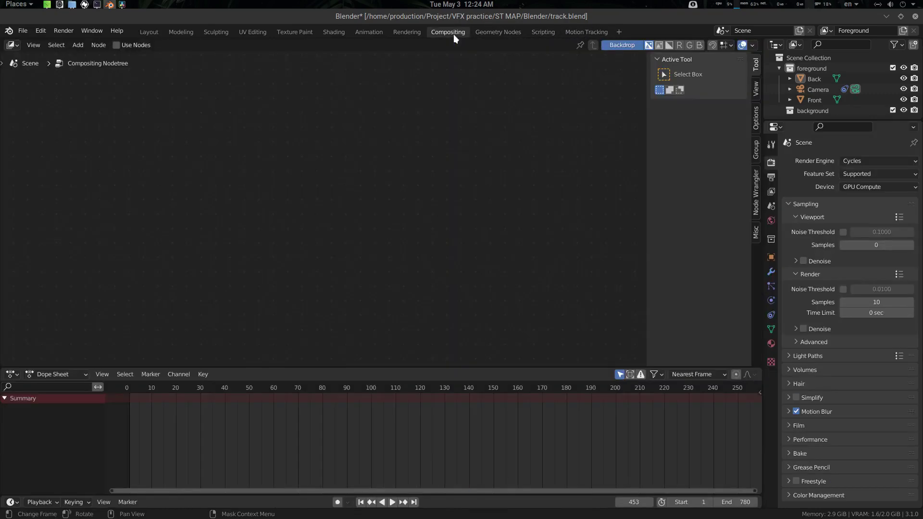
key("shift+a")
left_click(227, 148)
type("uvma")
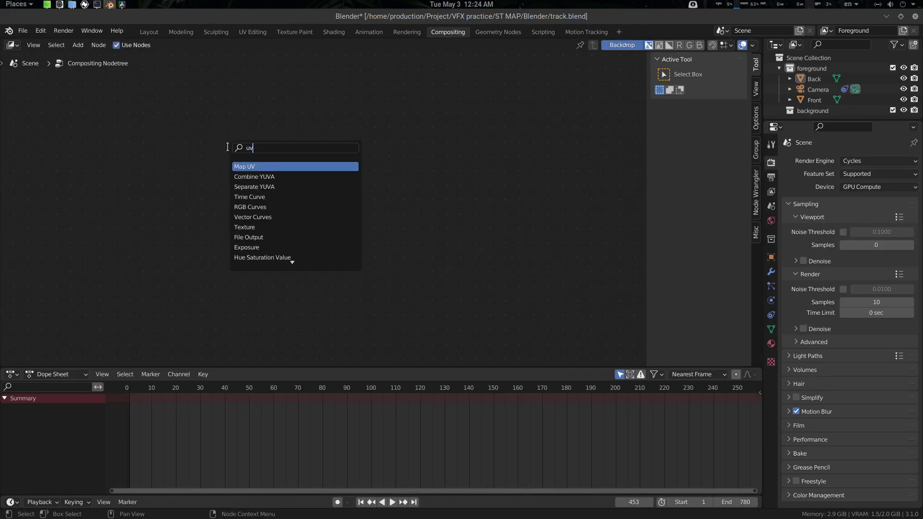
key("BackSpace")
key("BackSpace")
key("Return")
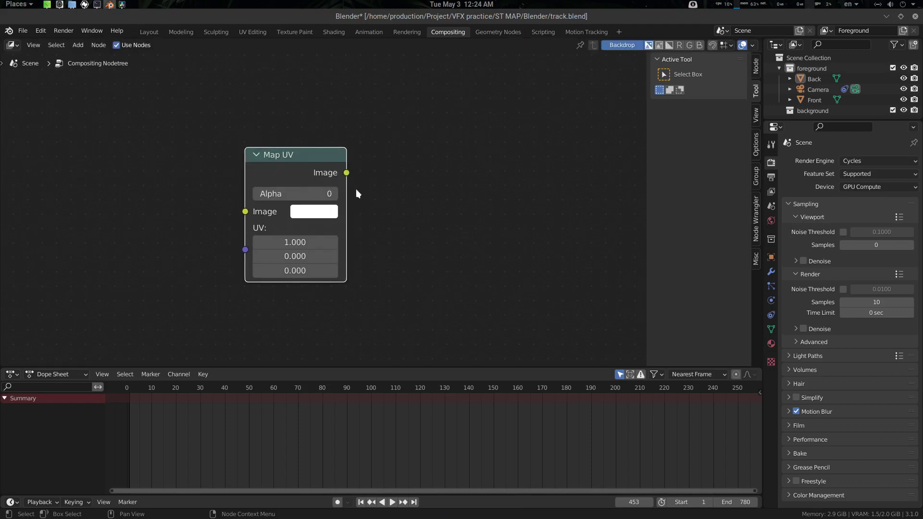
left_click_drag(284, 158, 333, 158)
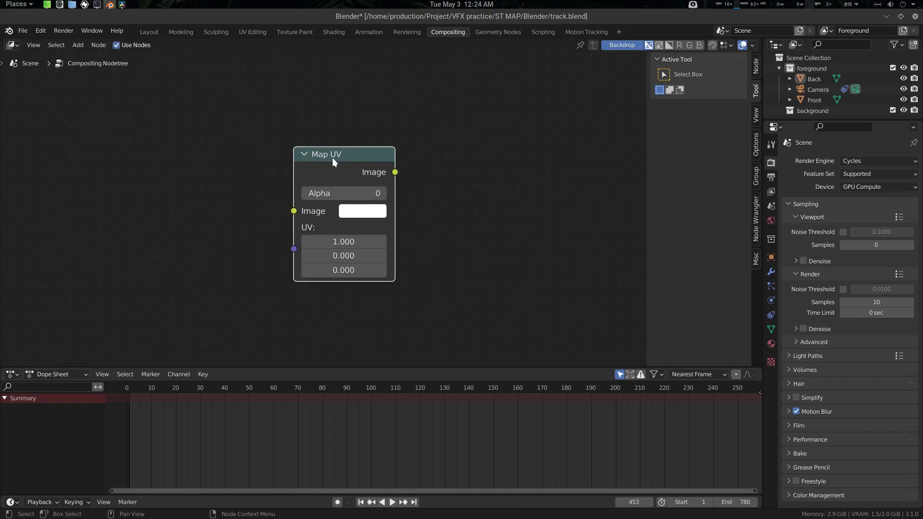
Delete the Map UV node and save the project from the Layout workspace.
key("x")
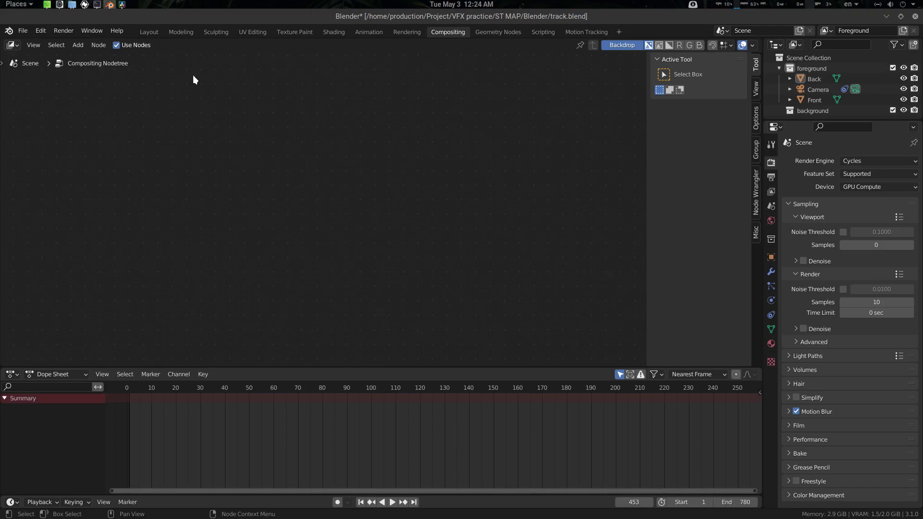
left_click(147, 34)
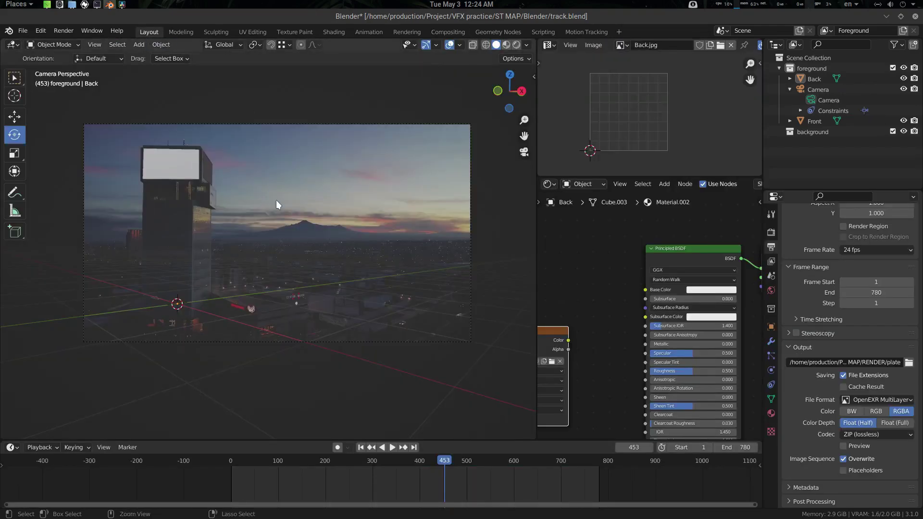
key("ctrl+s")
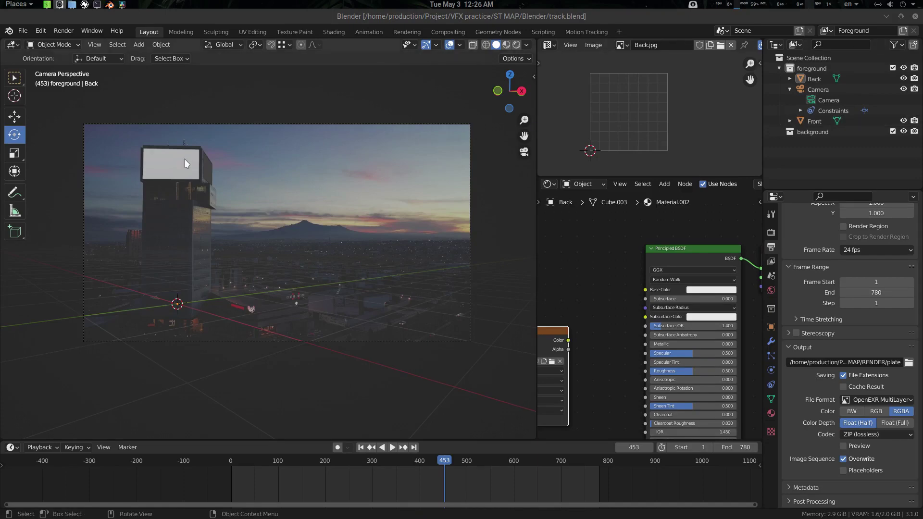
Select all UVs of the Front plane in edit mode and open the Export UV Layout dialog.
left_click(183, 161)
key("Tab")
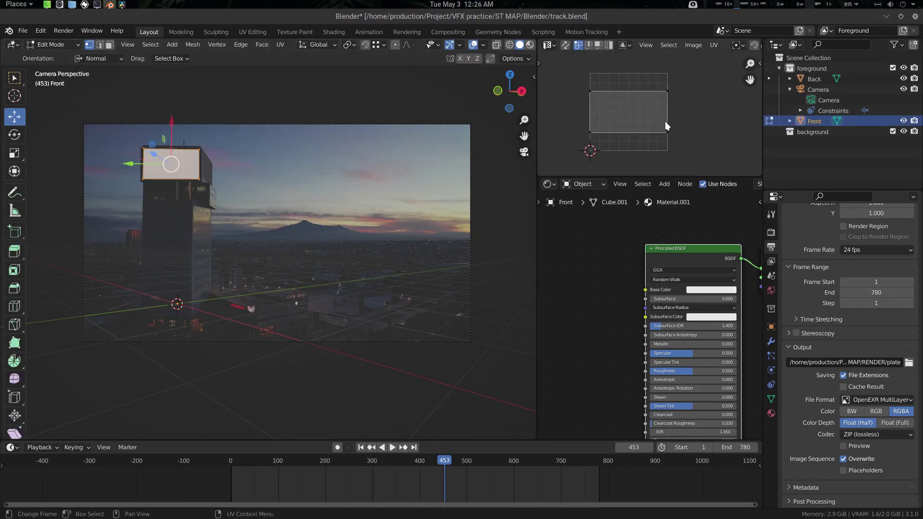
left_click(629, 111)
left_click(714, 44)
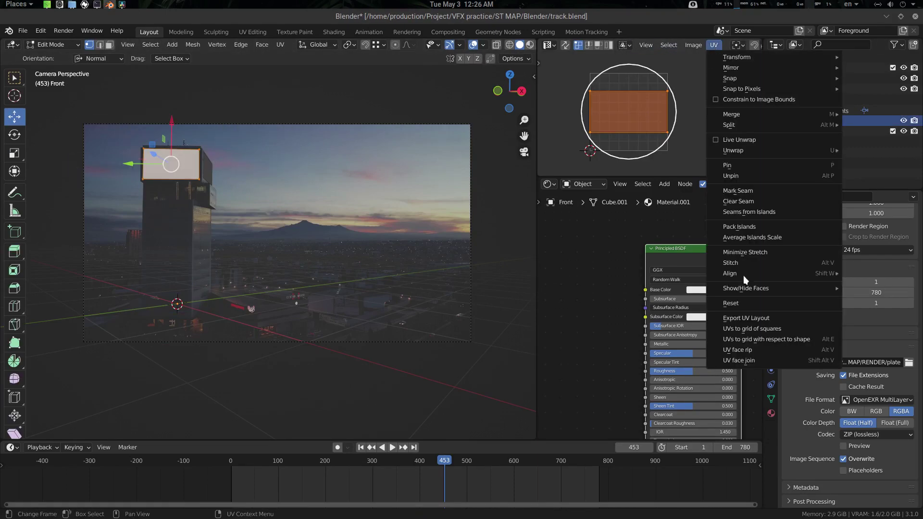
left_click(758, 317)
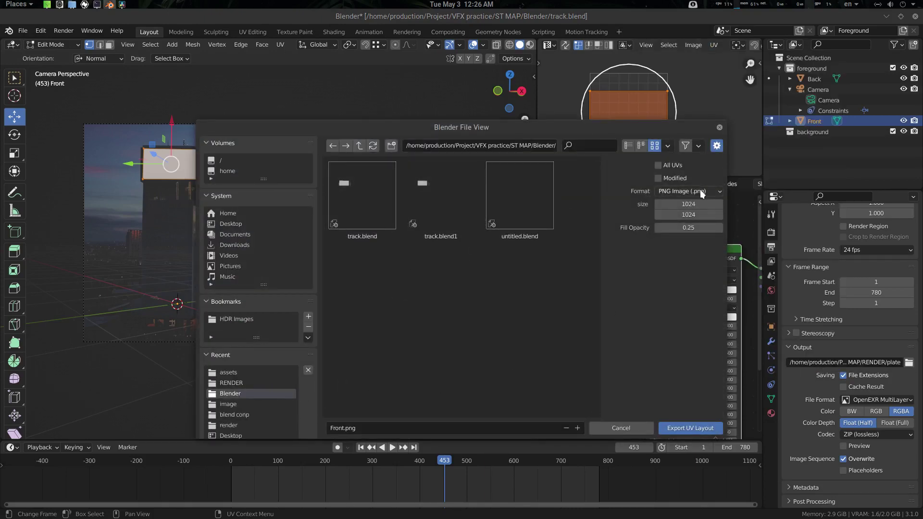
Set the UV layout export size to 2048 by 2048 and close the dialog without exporting.
left_click(698, 203)
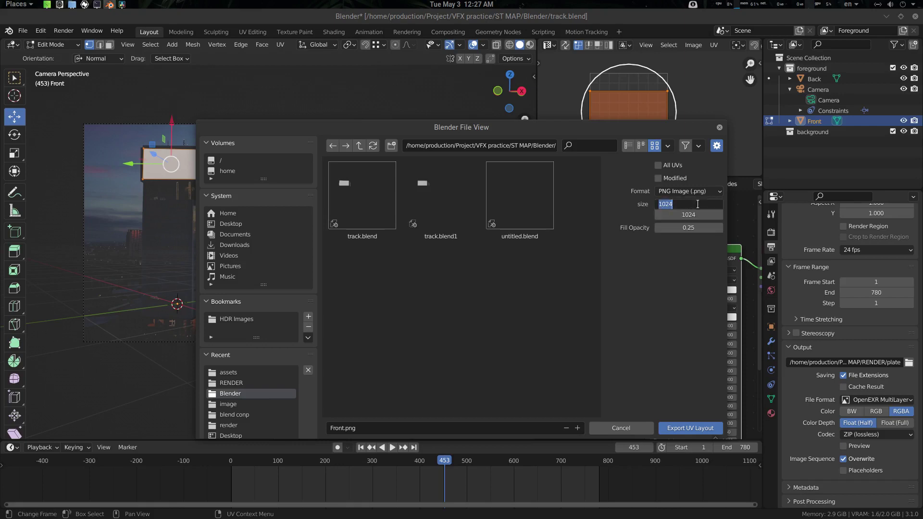
left_click(630, 206)
left_click_drag(690, 204, 693, 215)
left_click(694, 203)
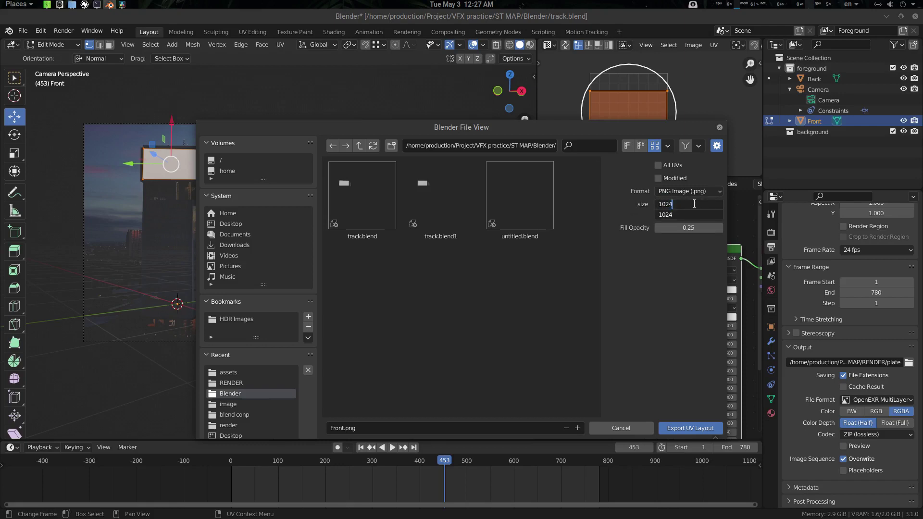
key("Return")
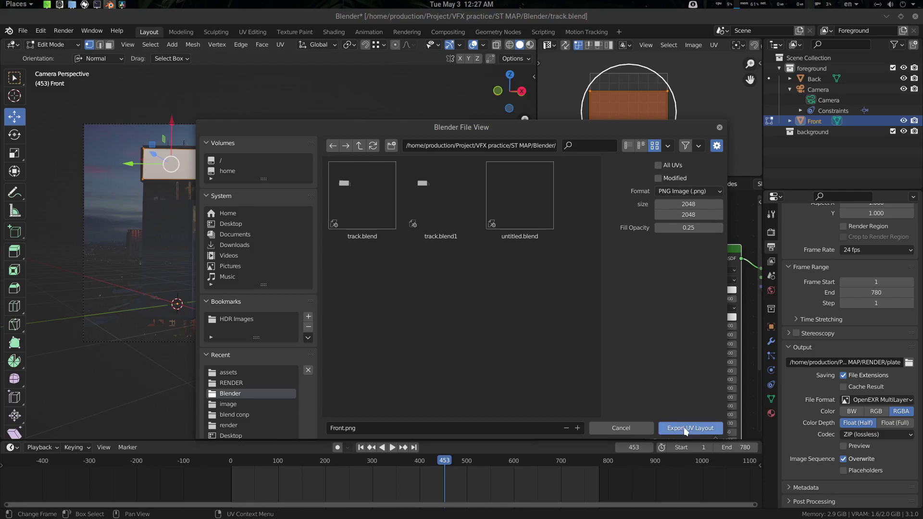
left_click(719, 127)
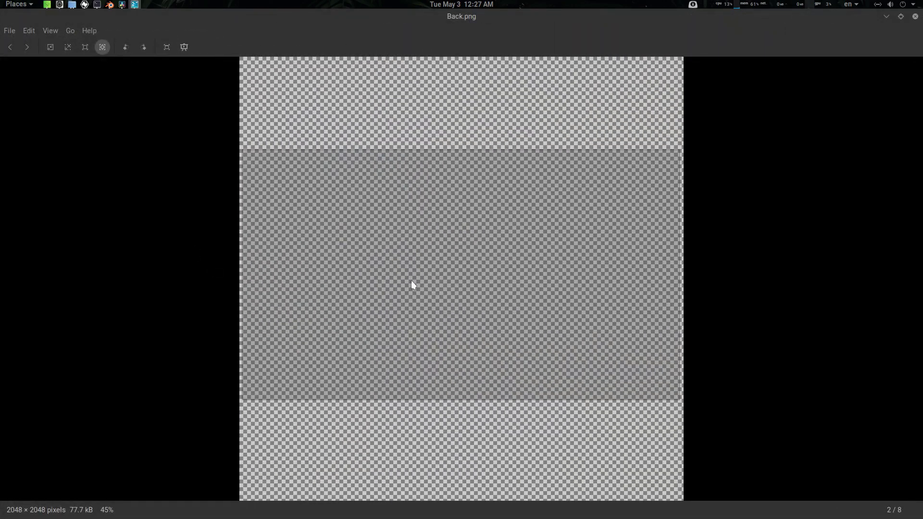
Close the image viewer showing Back.png, deselect the Front plane's geometry and return to object mode.
left_click(916, 17)
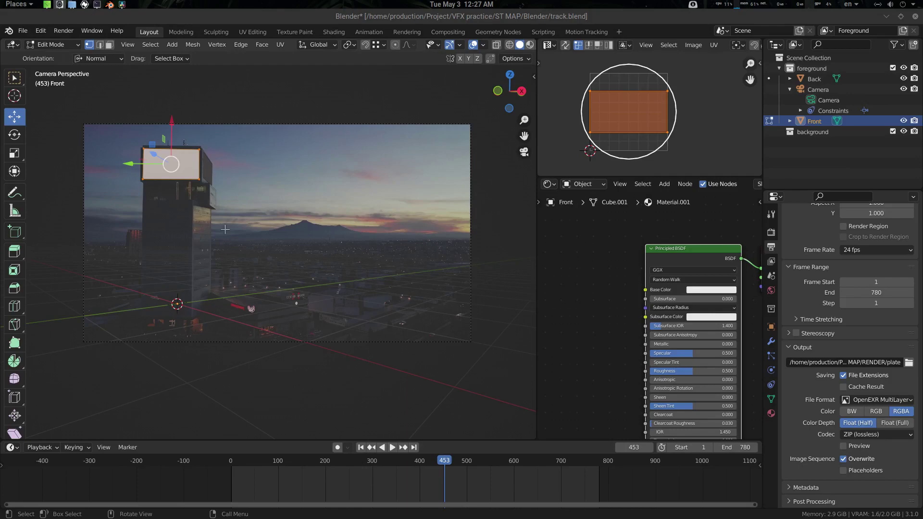
left_click(266, 171)
key("ctrl+Tab")
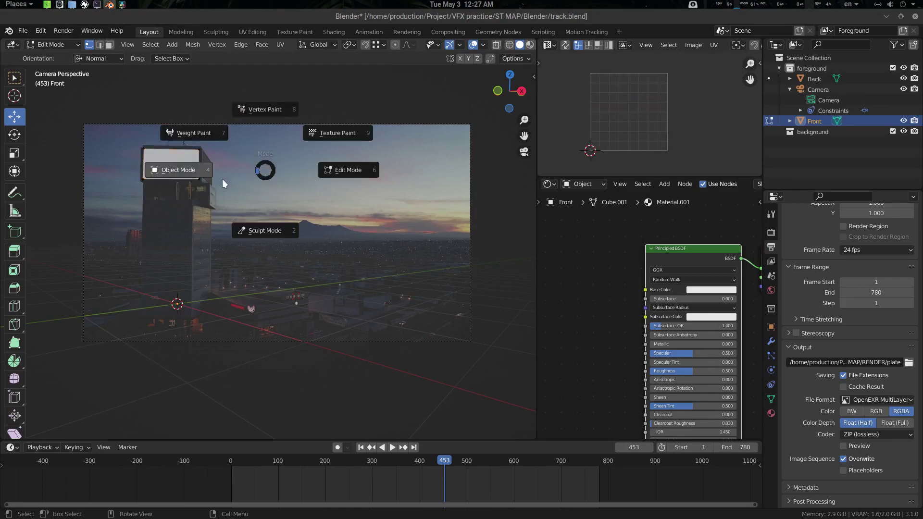
left_click(222, 181)
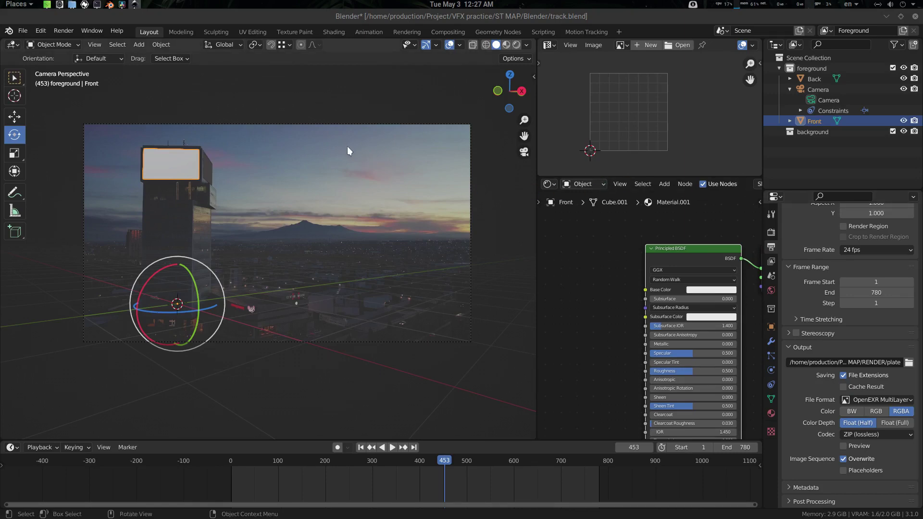
Switch to Inkscape and inspect the solid Hacker text object in neon.svg, leaving text editing without changes.
key("alt+Tab")
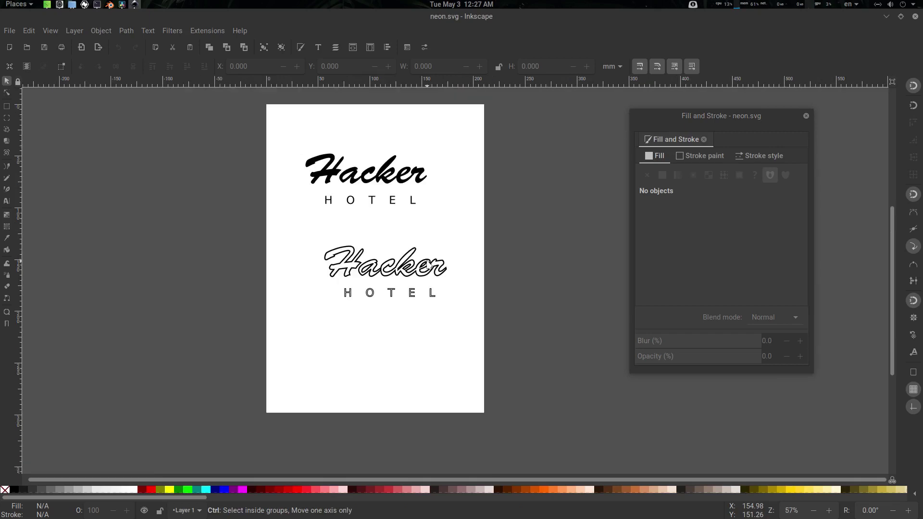
left_click(418, 145)
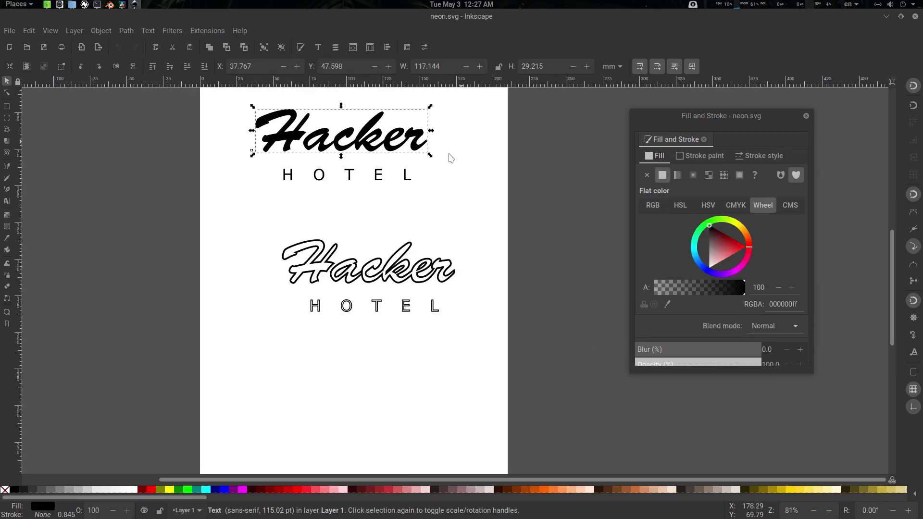
left_click(419, 135)
double_click(419, 135)
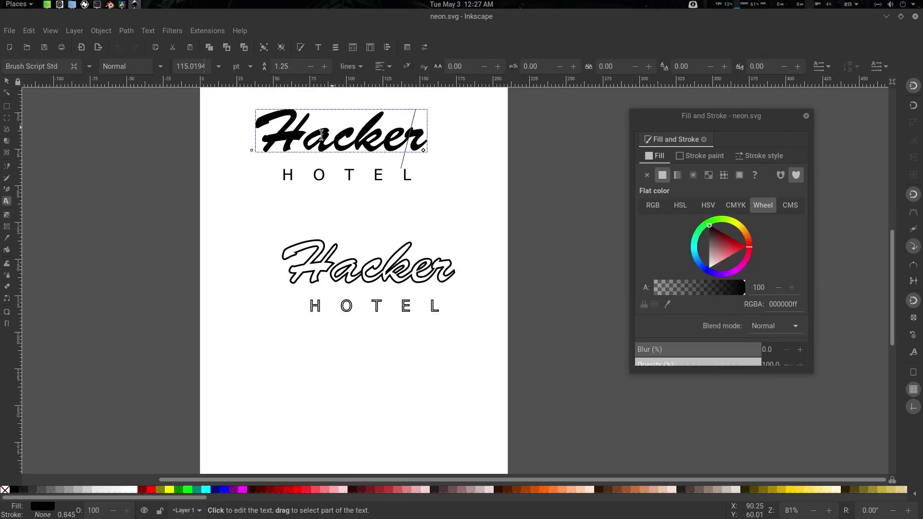
left_click(7, 82)
Inspect the outlined Hacker group and the path inside it, and leave it deselected.
left_click(120, 191)
left_click(387, 274)
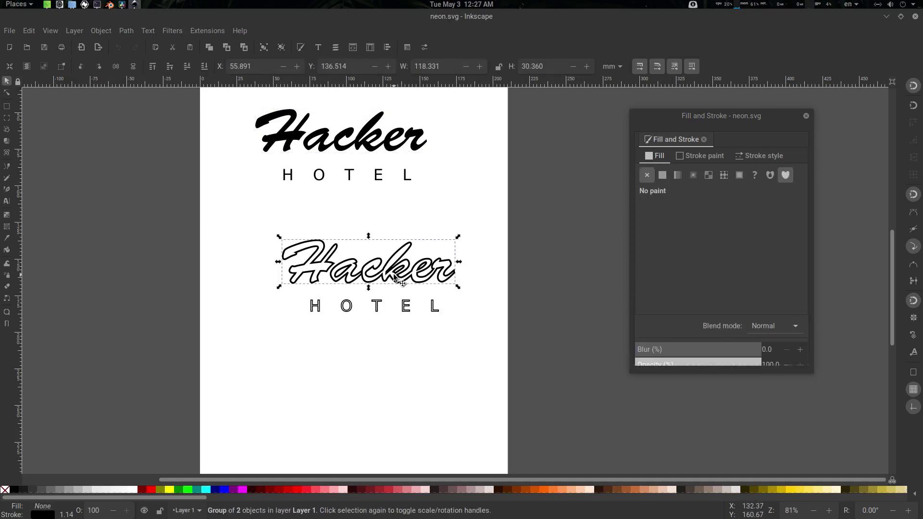
double_click(391, 275)
left_click(374, 277)
left_click(374, 278)
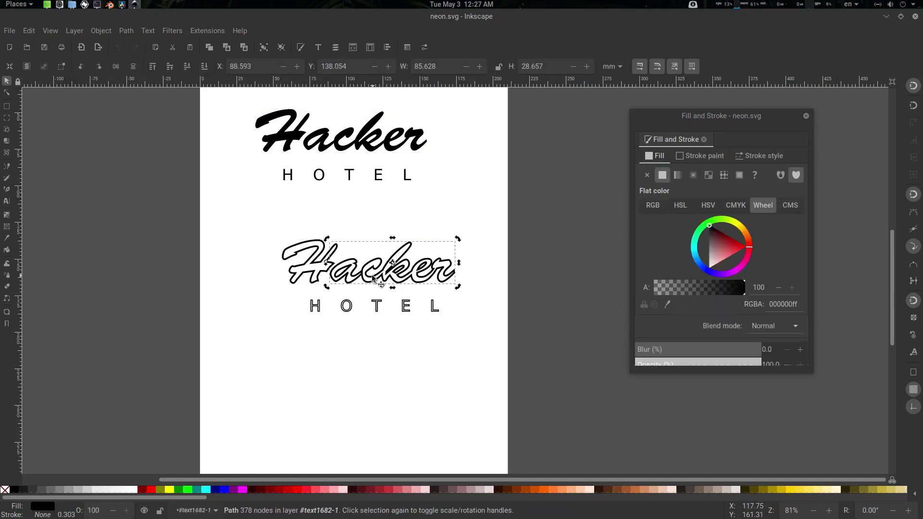
left_click(479, 310)
Select the outlined Hacker and HOTEL groups and locate the Stroke to Path command without running it.
left_click_drag(482, 228, 204, 365)
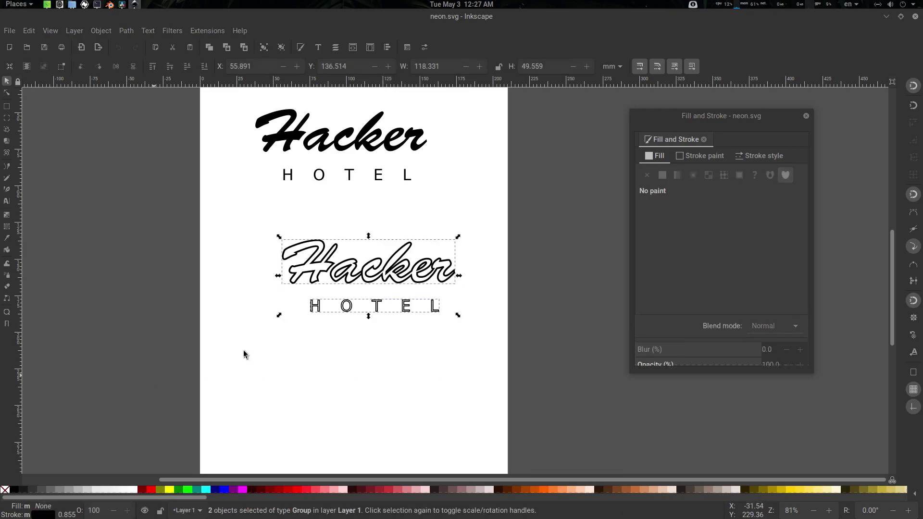
left_click(124, 30)
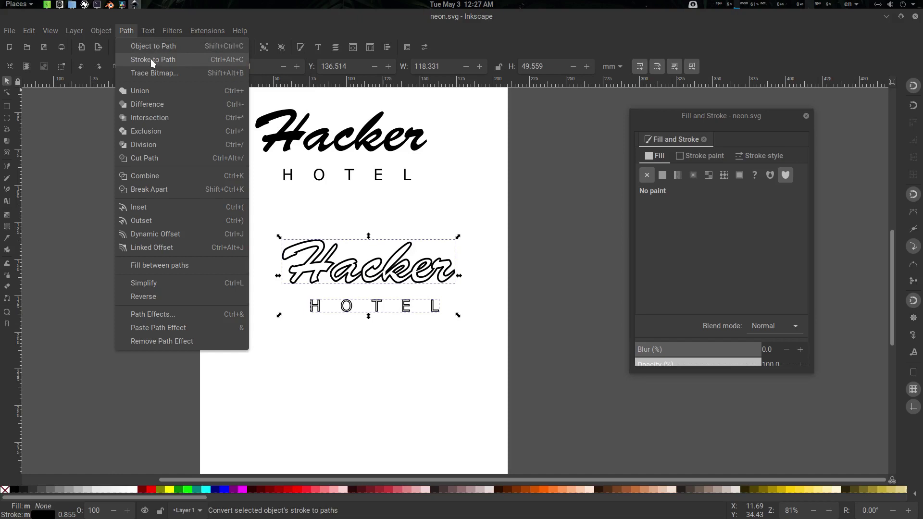
left_click(79, 126)
Try moving the outlined Hacker group slightly sideways, undo the move and deselect it.
left_click(495, 254)
left_click(450, 268)
left_click_drag(451, 268, 470, 266)
key("ctrl+z")
left_click(503, 353)
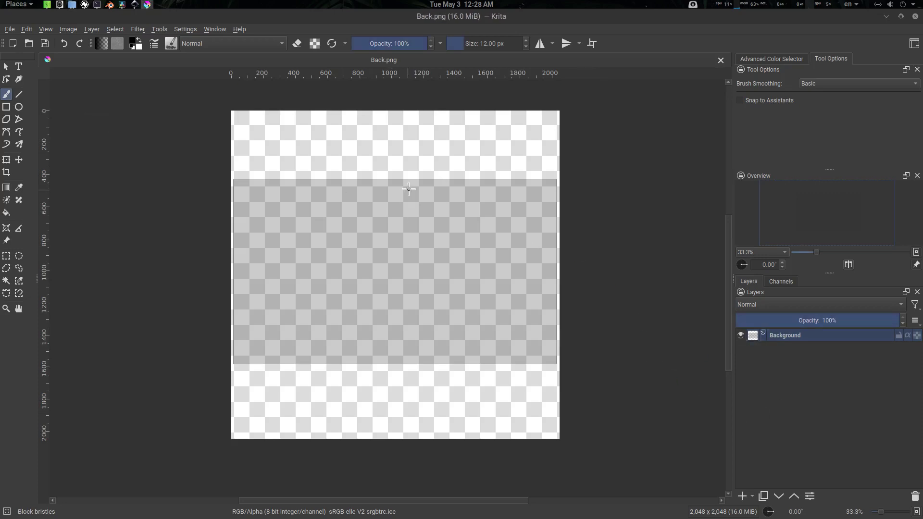
Switch to Inkscape, copy the outlined Hacker and HOTEL groups together and paste them into Back.png in Krita.
mouse_move(134, 4)
left_click(222, 76)
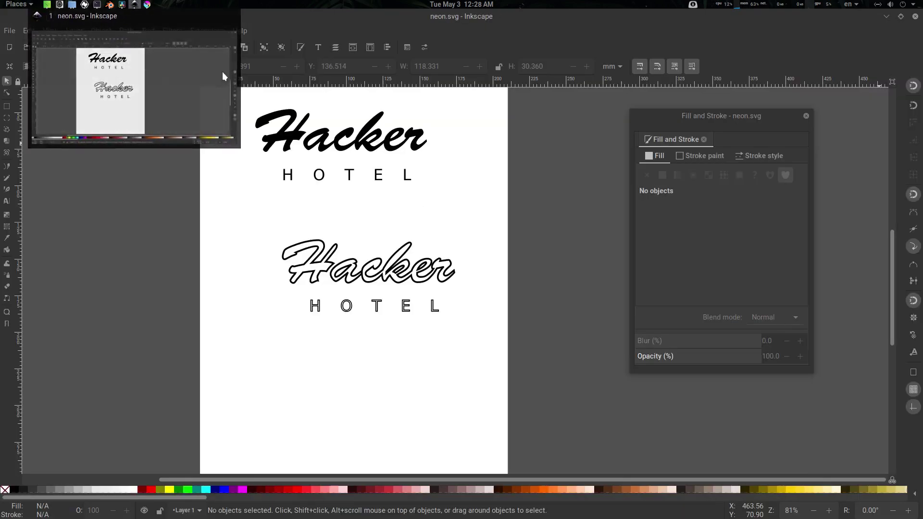
left_click_drag(490, 233, 199, 365)
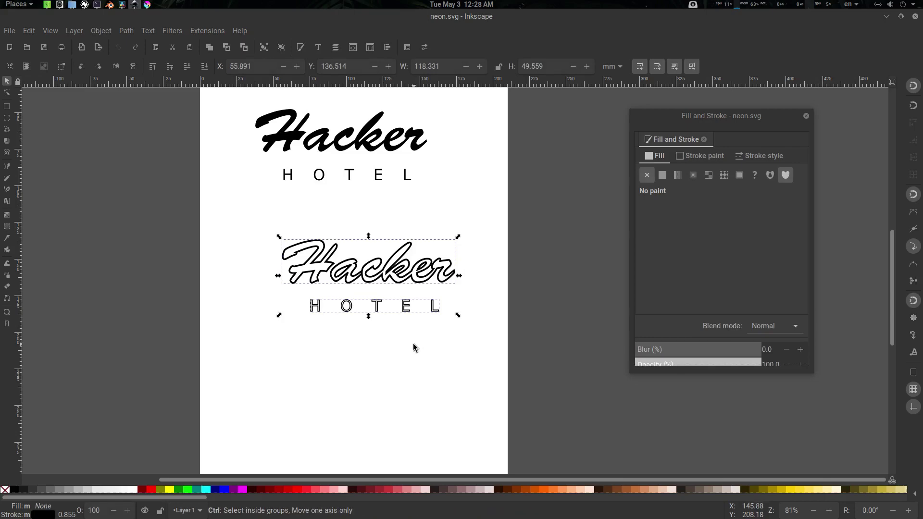
key("alt+Tab")
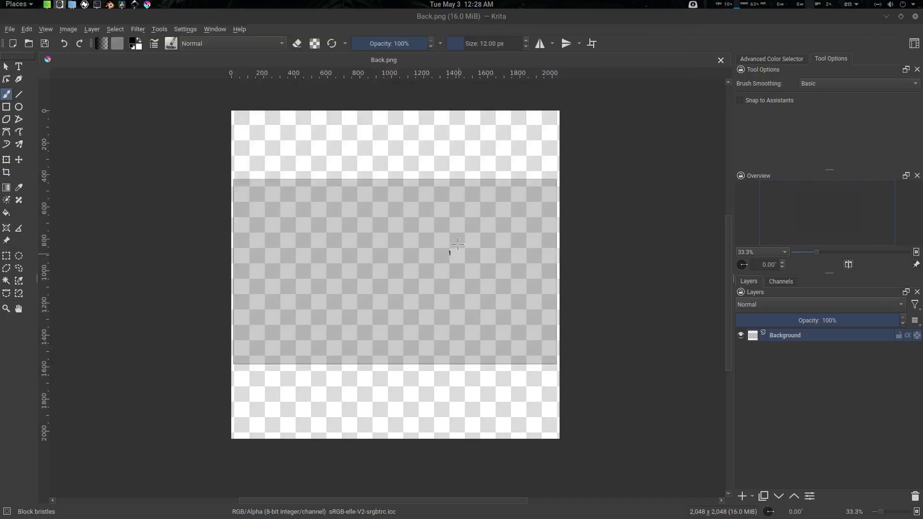
left_click_drag(472, 274, 474, 273)
key("ctrl")
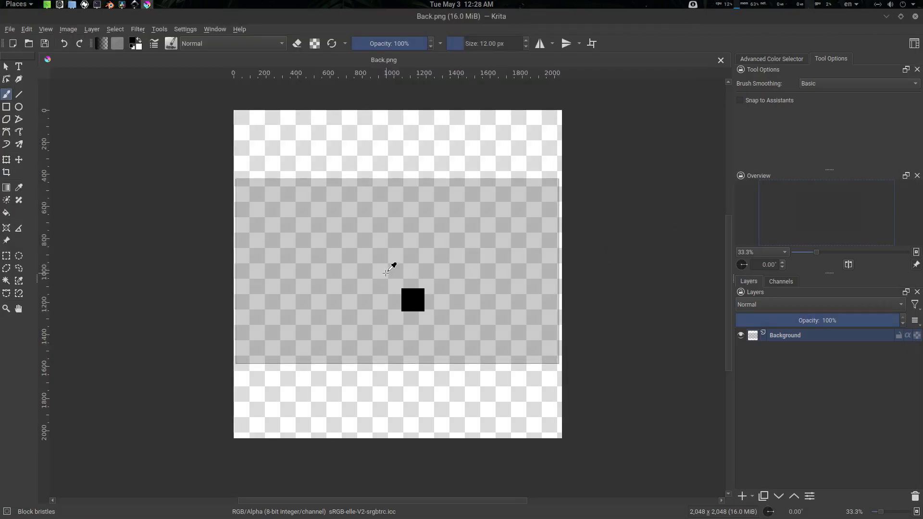
key("ctrl+v")
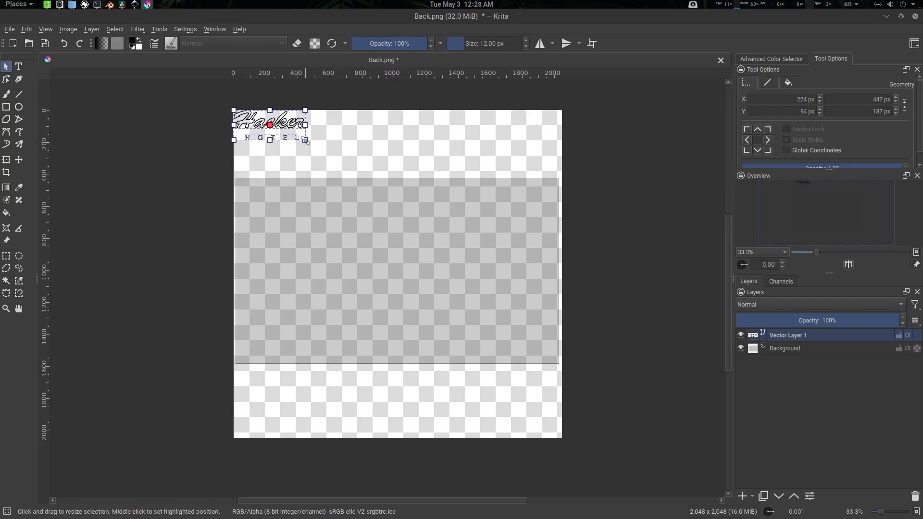
Scale the pasted lettering to about 1344 × 563 px centred on the UV layout, and hide the Background layer.
left_click_drag(305, 140, 343, 170)
left_click_drag(317, 124, 444, 261)
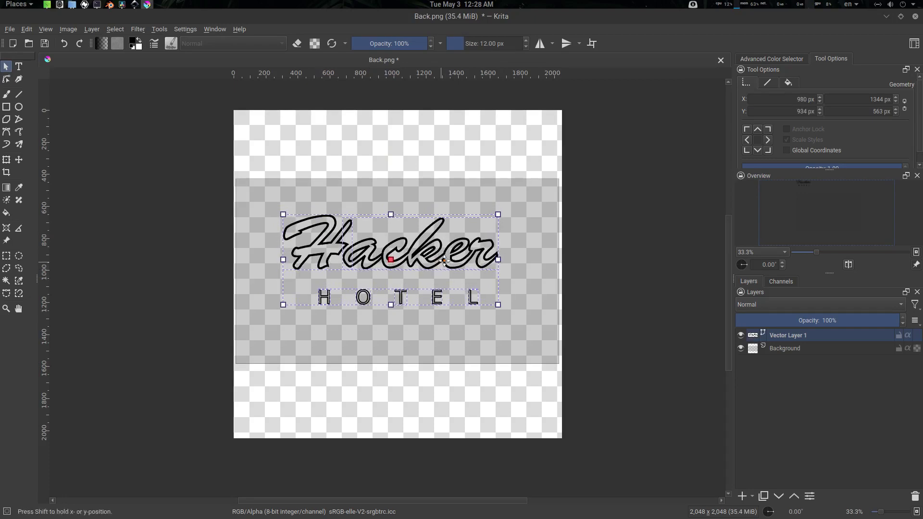
left_click(583, 289)
left_click(741, 348)
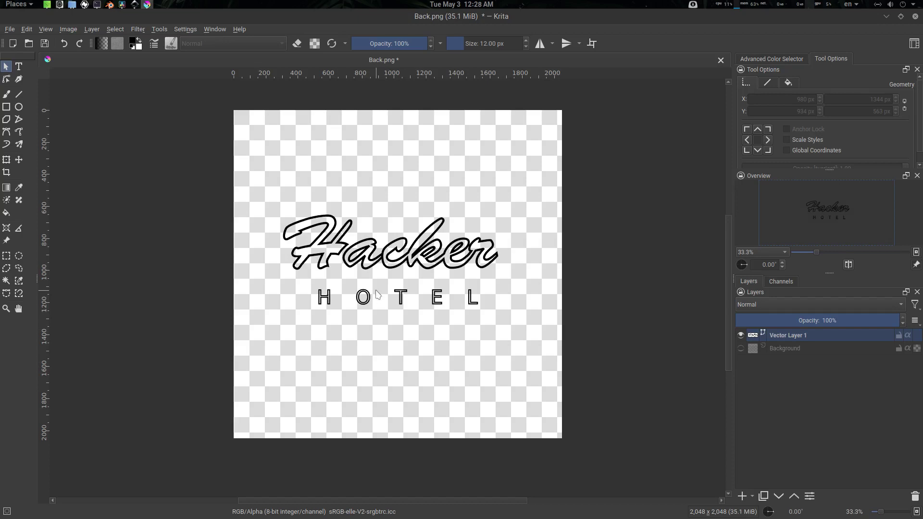
left_click_drag(373, 291, 389, 290)
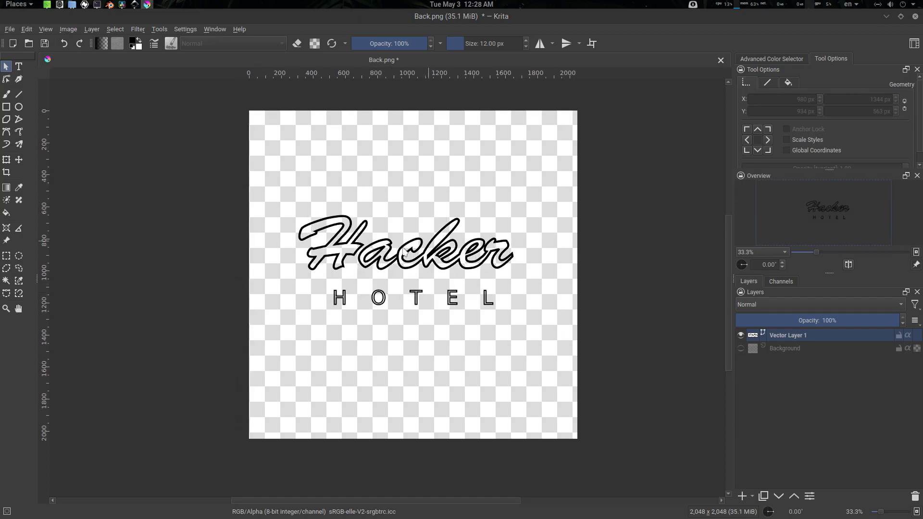
Open the Save As dialog, dismiss it, and close Back.png and Krita without saving.
key("ctrl+shift+s")
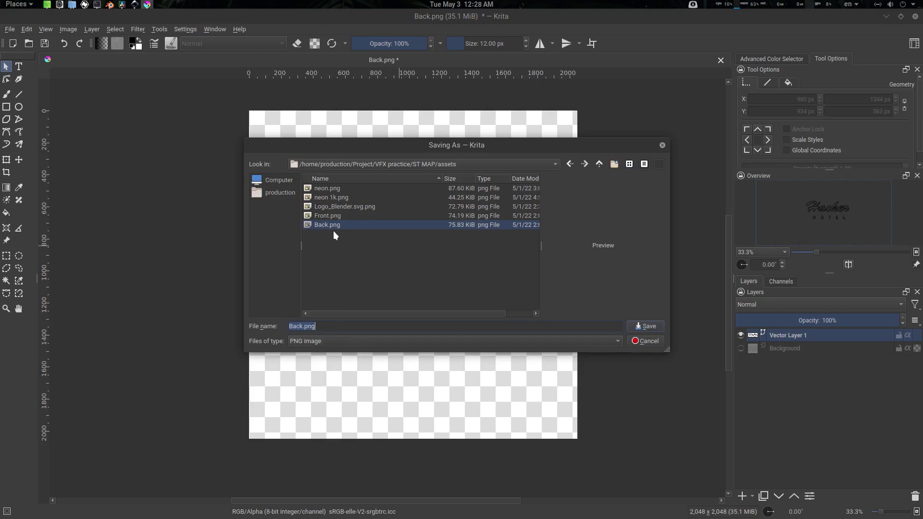
key("Return")
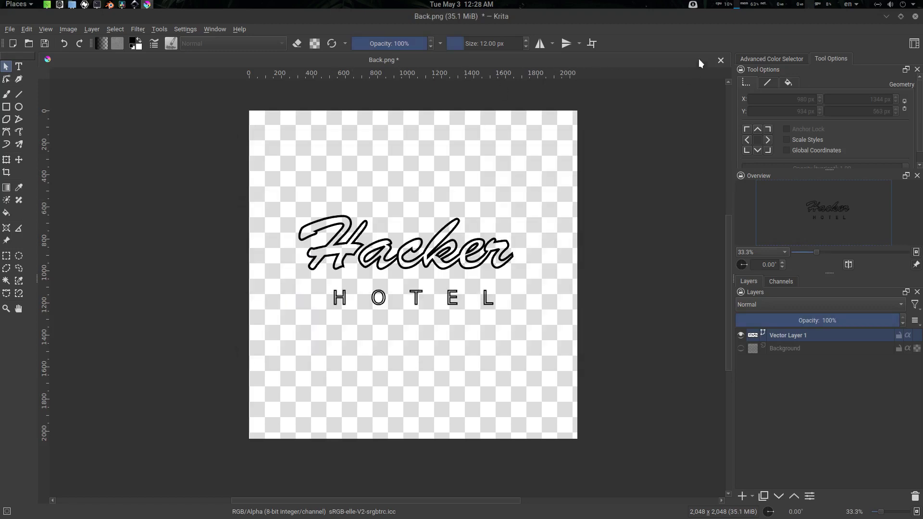
left_click(721, 60)
left_click(475, 266)
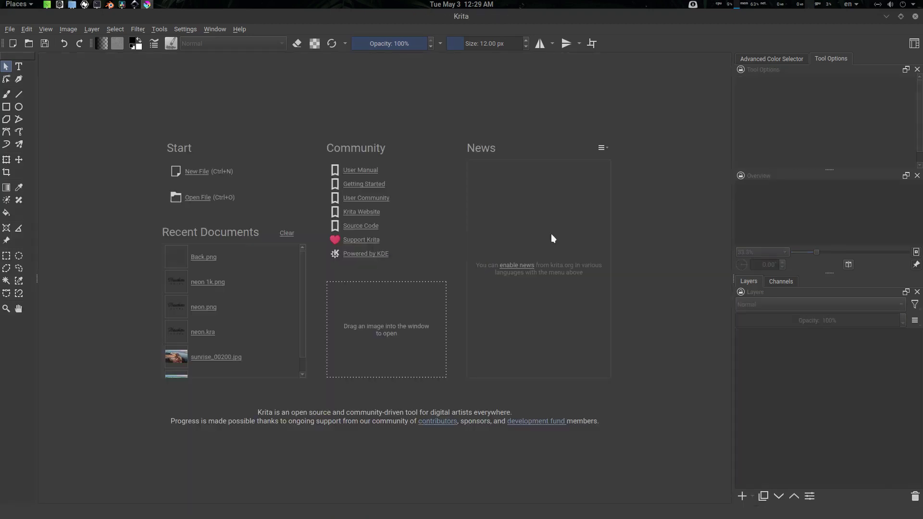
left_click(915, 17)
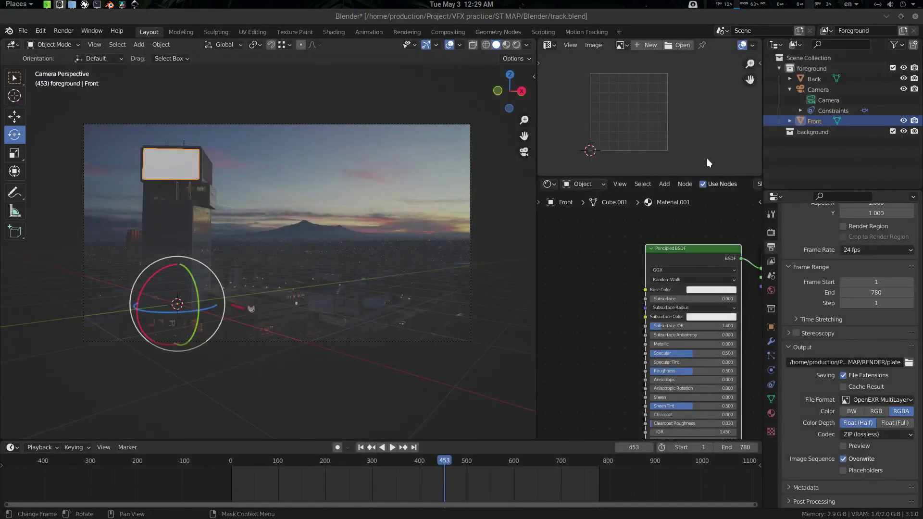
Switch to the ST MAP assets folder, preview neon.png in the image viewer and close it.
left_click_drag(637, 219, 409, 4)
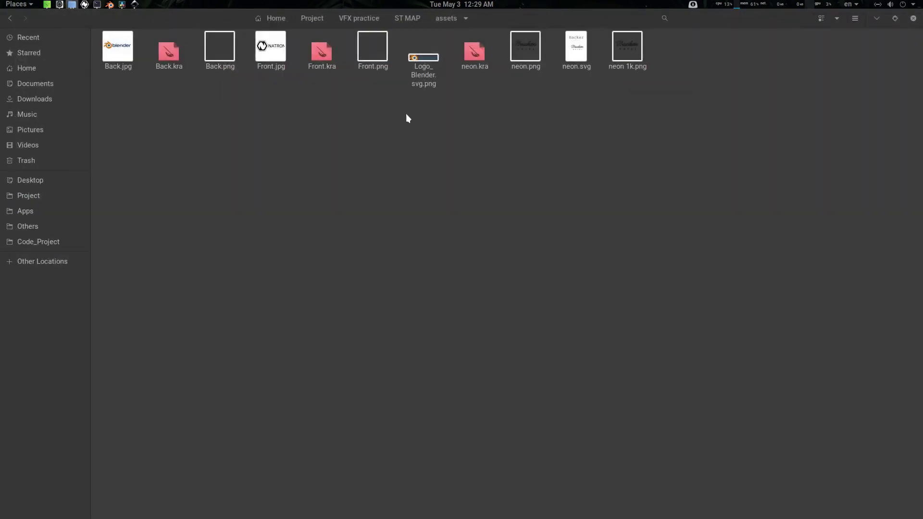
double_click(532, 58)
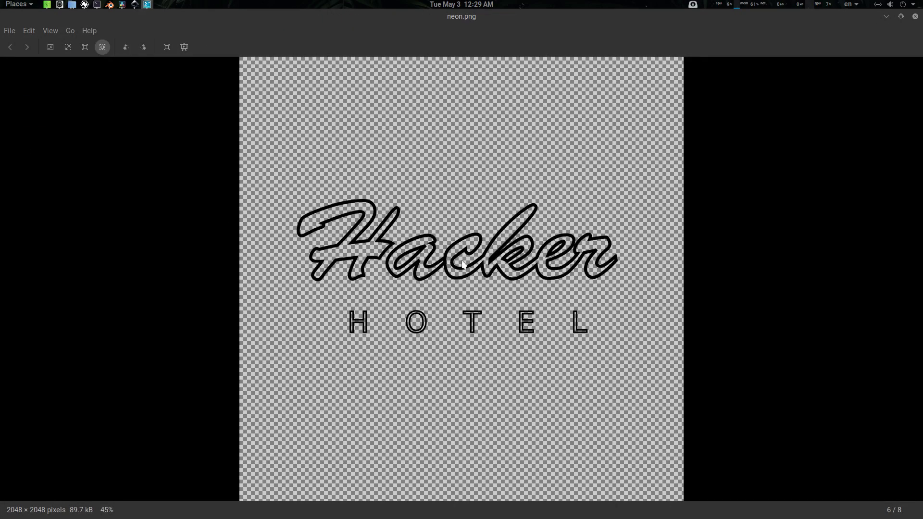
key("alt+F4")
key("alt+F4")
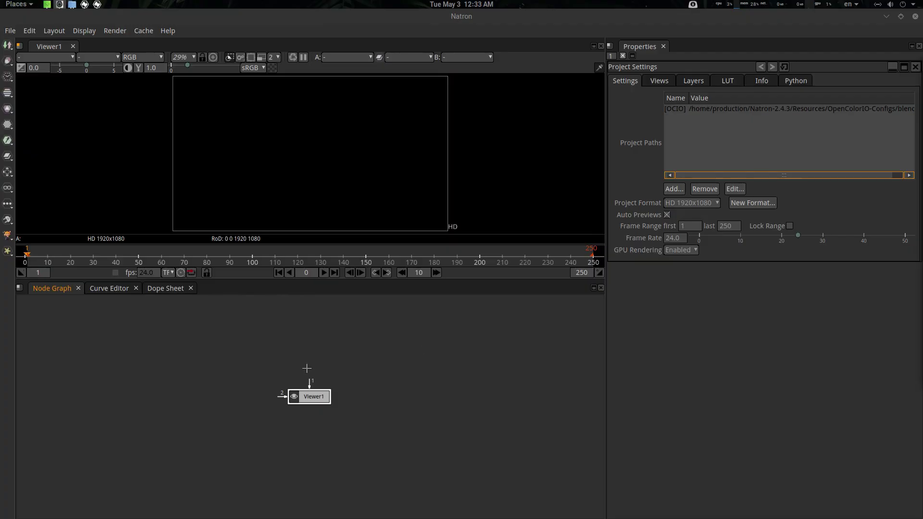
Switch to Natron, import the drone_#####.jpg sequence, view it at frame 236 and lower its node and the viewer node in the graph.
left_click_drag(316, 368, 350, 374)
left_click_drag(922, 432, 232, 326)
left_click_drag(342, 369, 158, 363)
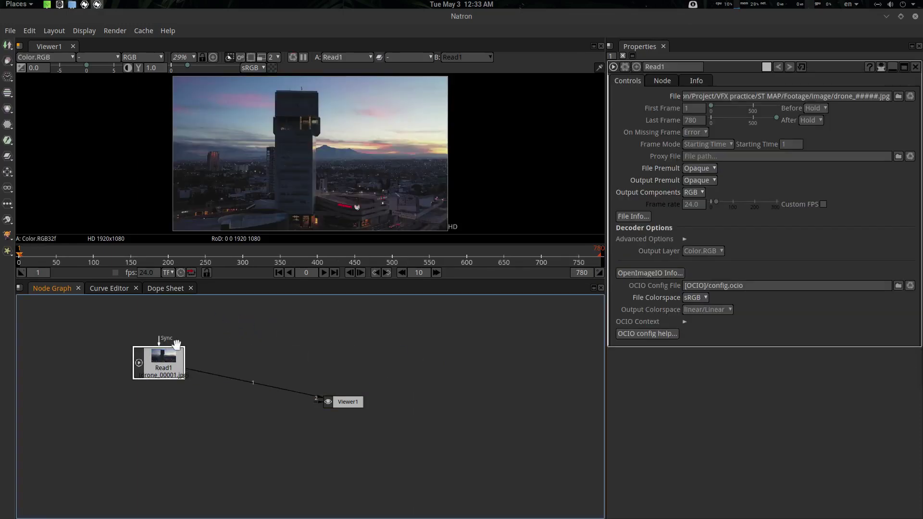
left_click_drag(157, 252, 195, 250)
left_click_drag(247, 341, 261, 362)
left_click_drag(173, 377, 172, 460)
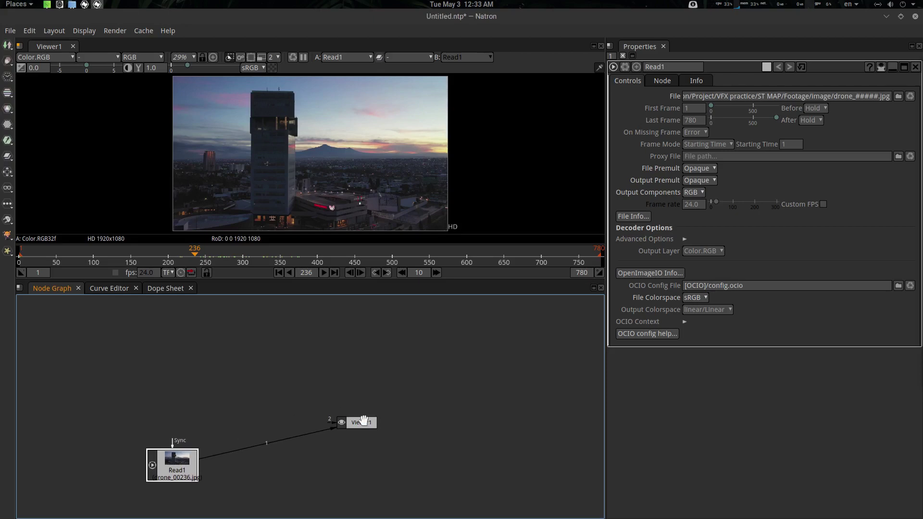
left_click_drag(363, 421, 373, 479)
left_click(347, 395)
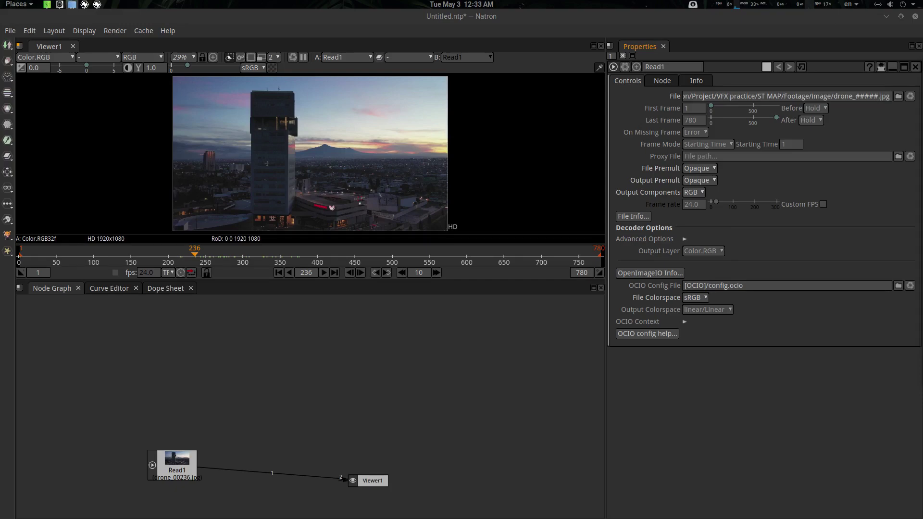
Import neon 1k.png into the node graph and preview it in the viewer against the transparency checkerboard.
left_click_drag(922, 356, 251, 353)
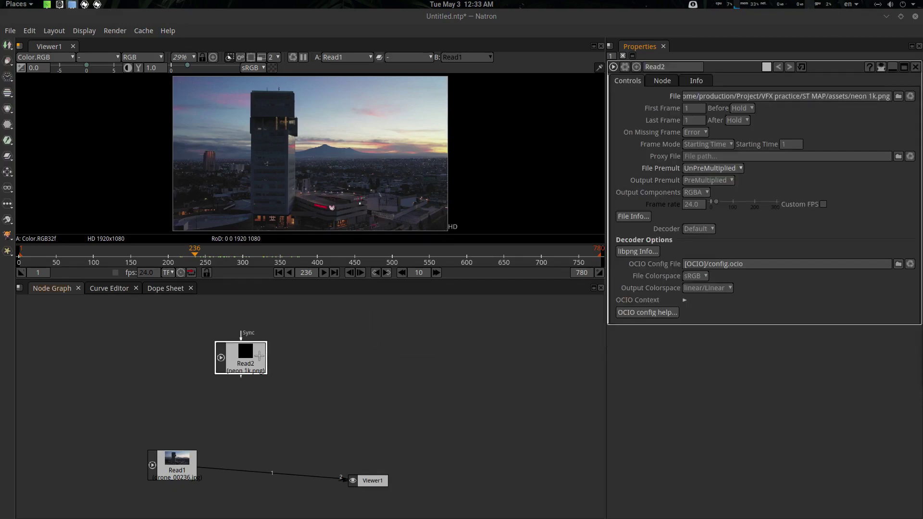
key("1")
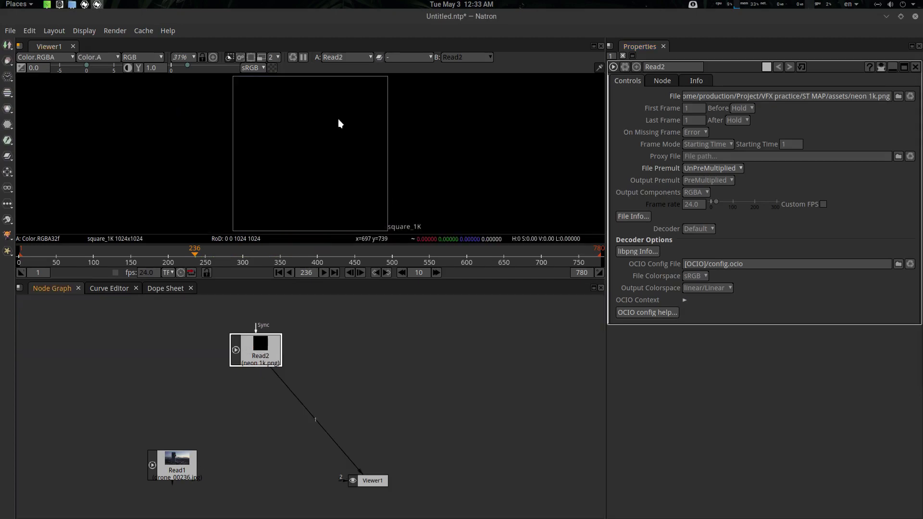
left_click(272, 67)
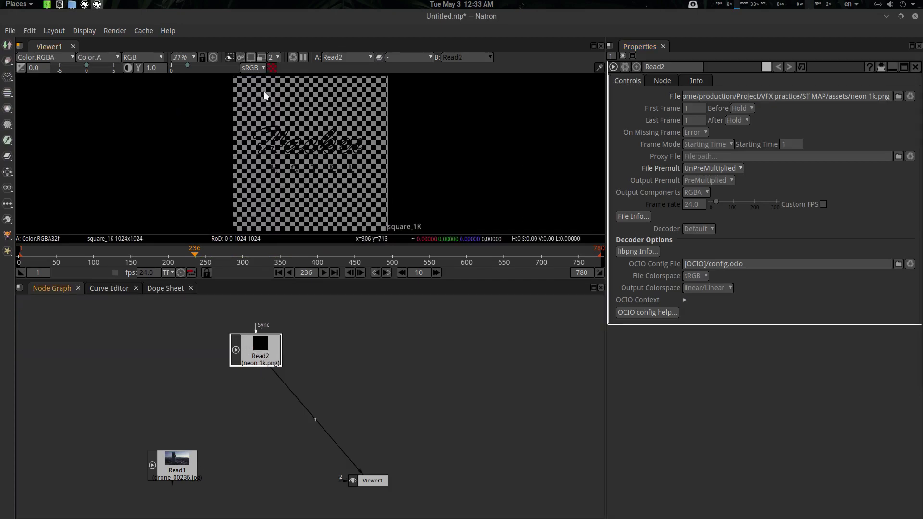
left_click(272, 68)
Return the viewer to the drone footage and move the neon 1k.png node closer above the footage node.
left_click(152, 468)
key("1")
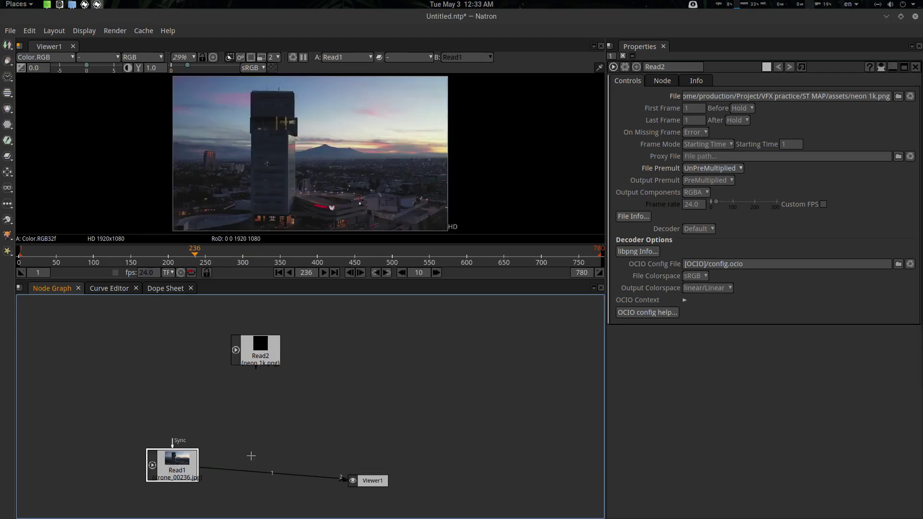
left_click_drag(285, 426, 306, 426)
left_click_drag(255, 355, 215, 353)
left_click(332, 362)
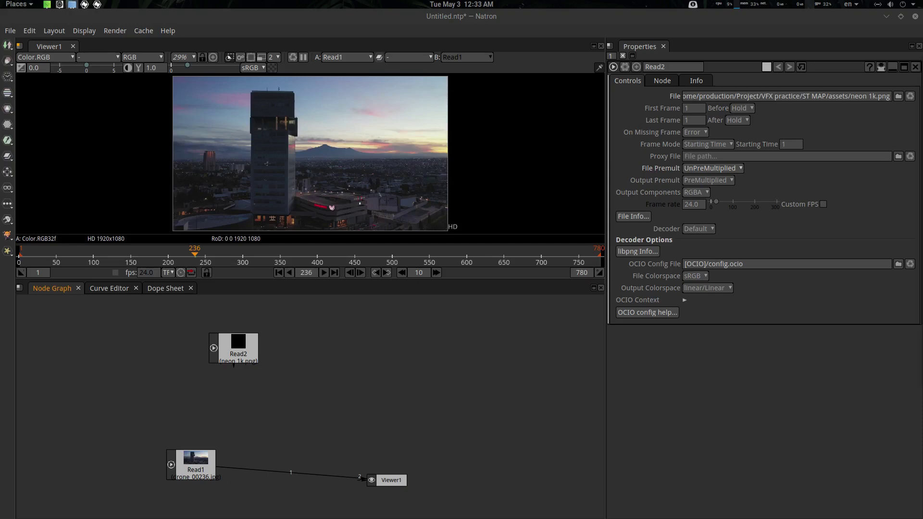
Import the plate####.exr render sequence, view it at frames 448 and 401, and inspect its output layer choices.
left_click_drag(922, 433, 383, 347)
key("1")
left_click_drag(206, 254, 353, 254)
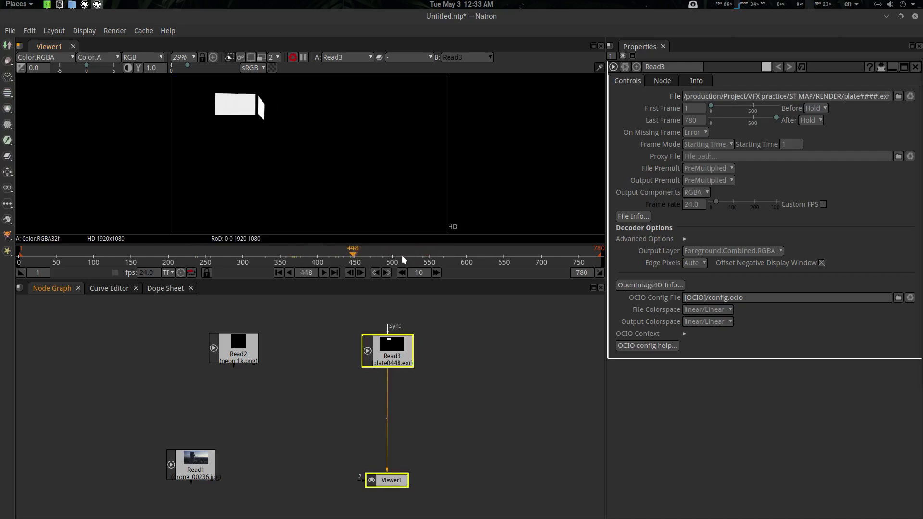
left_click(765, 253)
left_click(769, 263)
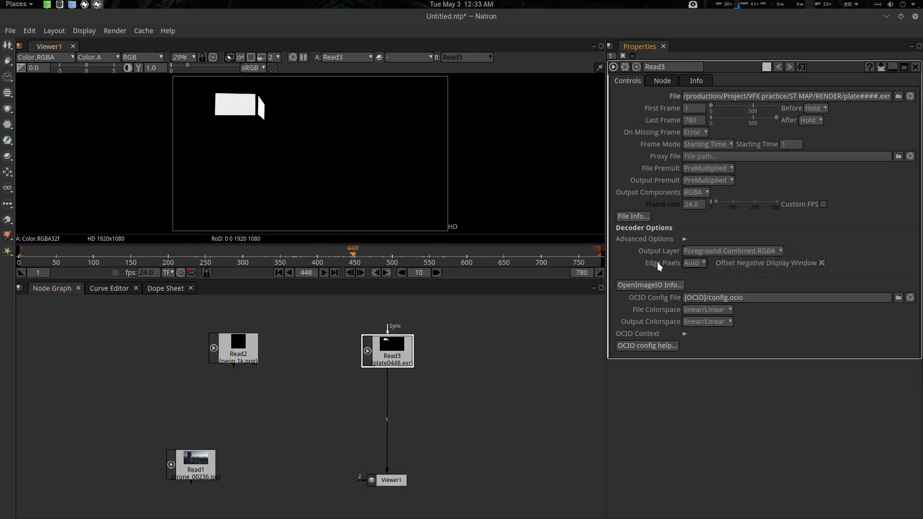
left_click_drag(350, 253, 318, 254)
left_click(281, 443)
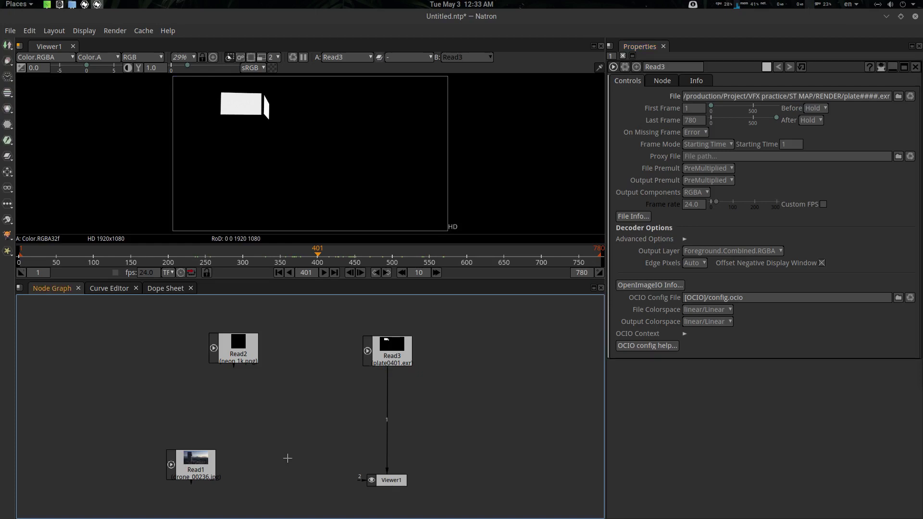
Merge the plate render as input A over the drone footage as input B and view the composite near frame 295.
left_click_drag(291, 454, 201, 441)
key("m")
left_click(329, 425)
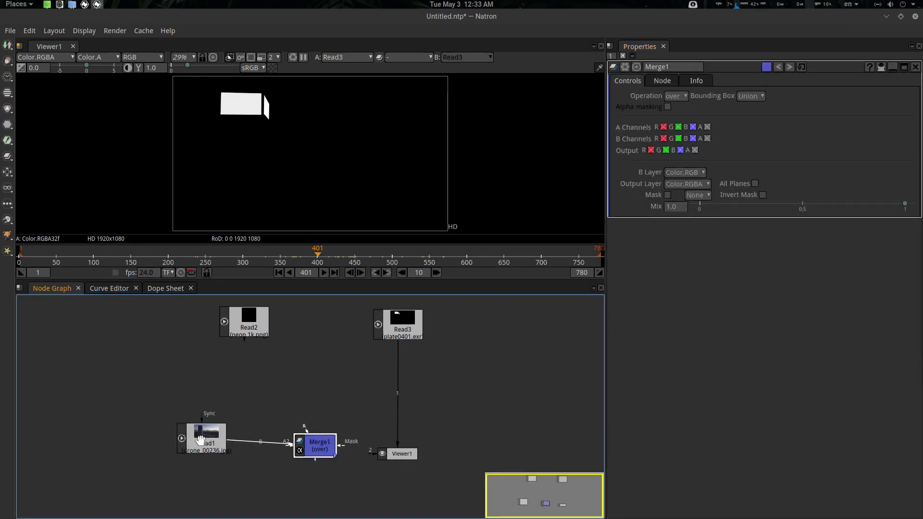
left_click_drag(304, 428, 379, 349)
left_click_drag(326, 451, 326, 444)
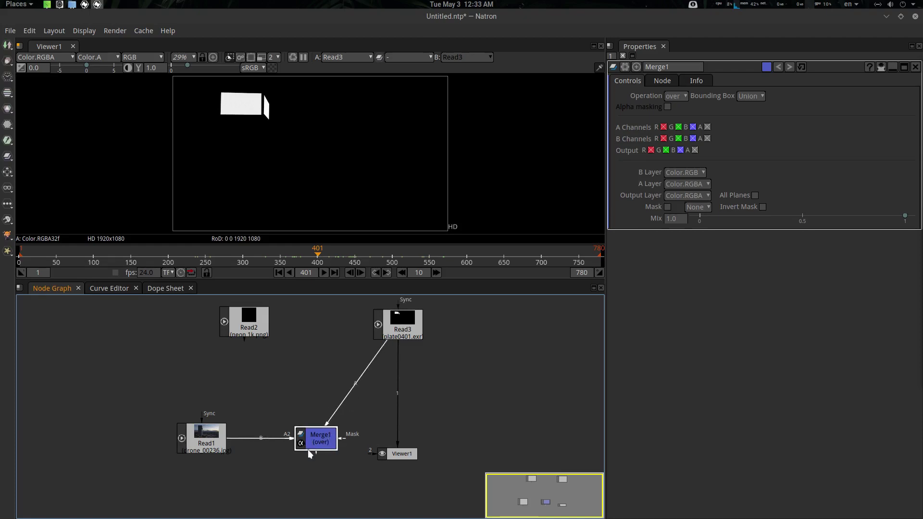
key("1")
left_click_drag(316, 253, 240, 250)
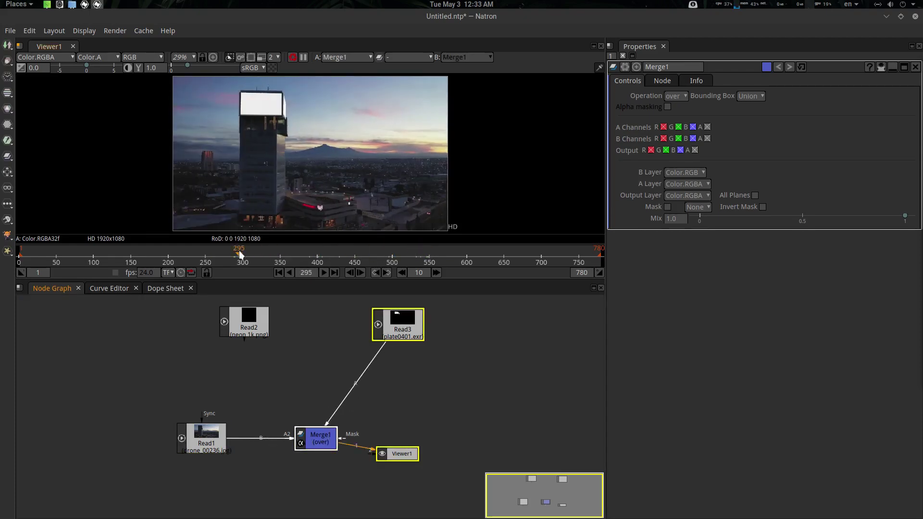
Add a Shuffle node and insert it on the connection between the plate render and Merge1.
scroll(408, 388, "down", 4)
left_click_drag(408, 387, 458, 411)
scroll(312, 363, "up", 2)
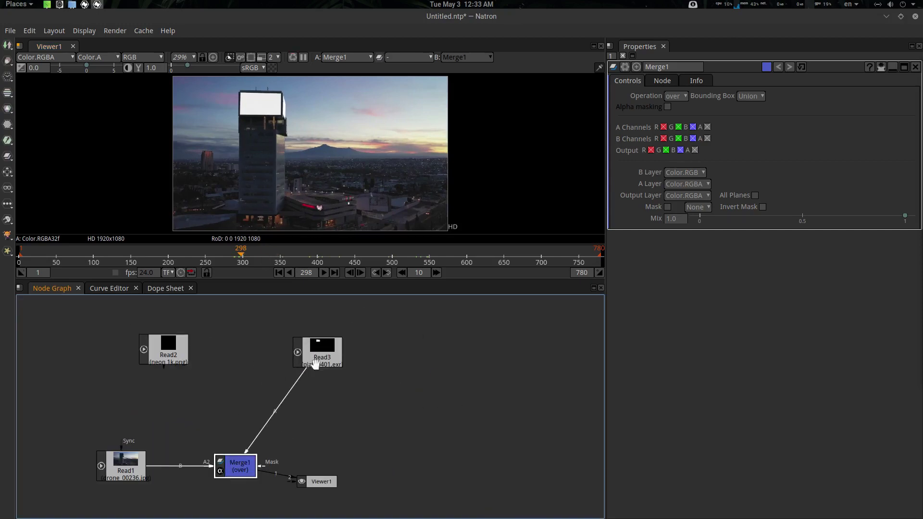
left_click_drag(353, 381, 379, 342)
left_click_drag(346, 440, 283, 498)
mouse_move(372, 367)
left_mouse_down()
mouse_move(371, 426)
mouse_move(367, 356)
left_mouse_up()
left_click(383, 388)
key("Tab")
type("shuf")
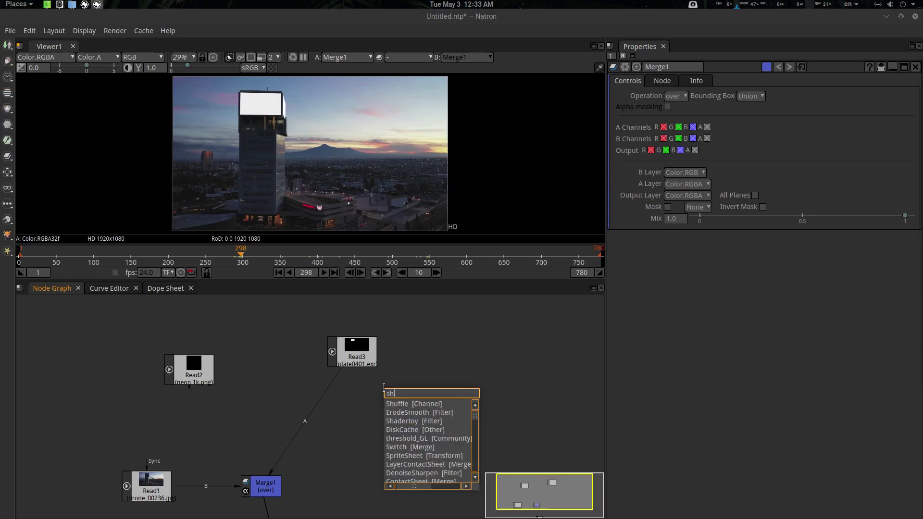
key("Return")
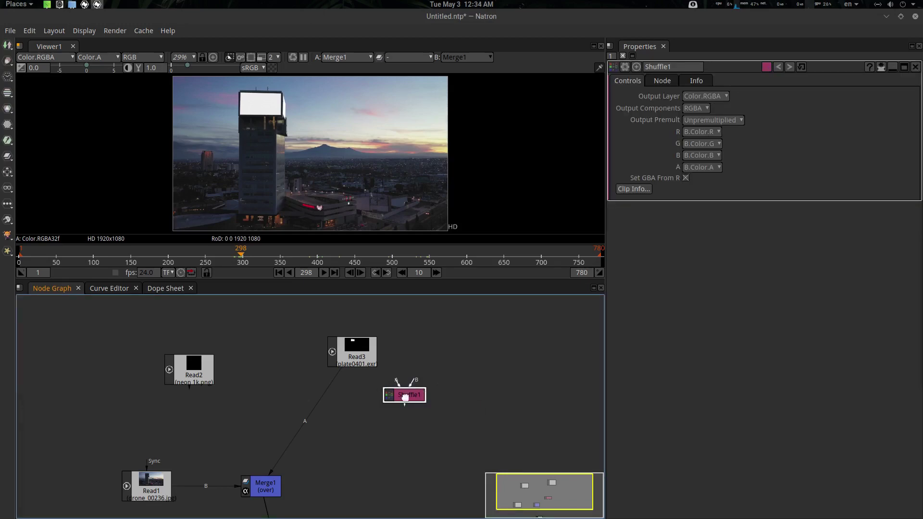
left_click_drag(405, 397, 322, 398)
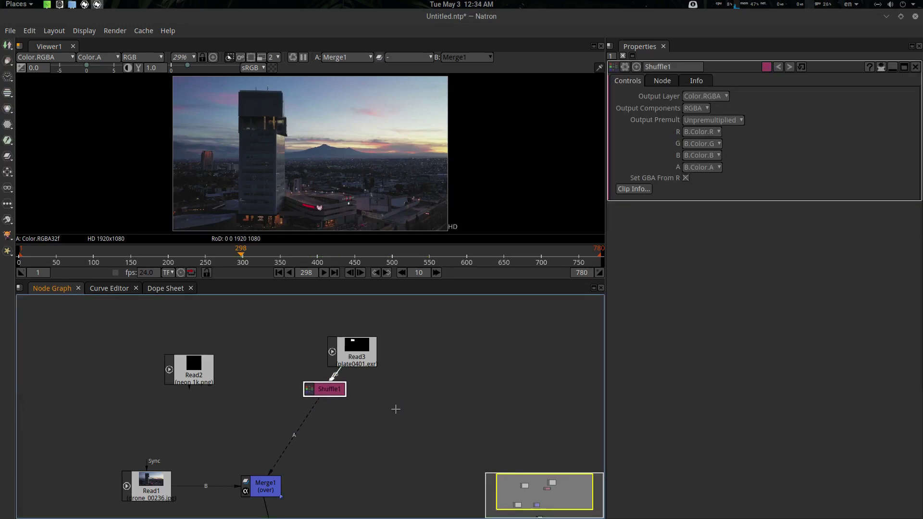
Launch the on-screen keystroke display utility over the Natron workspace.
key("super")
type("key")
key("Return")
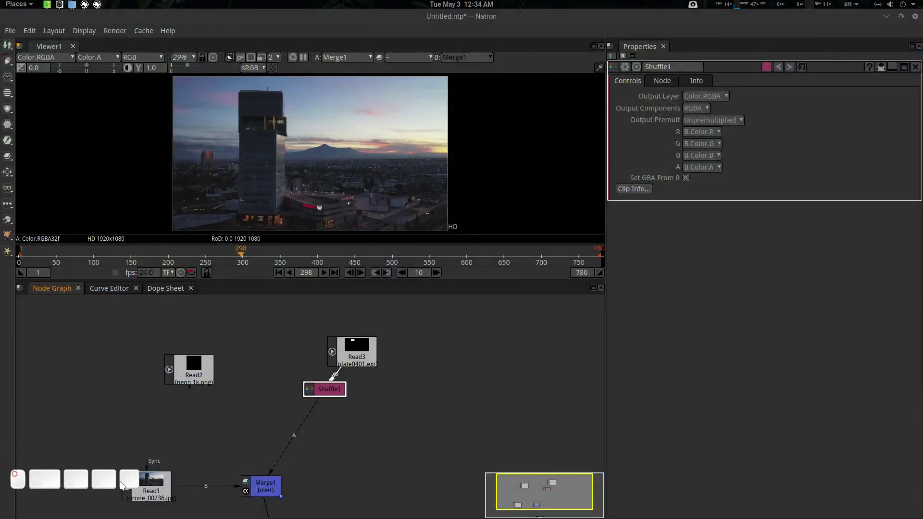
left_click_drag(243, 435, 306, 420)
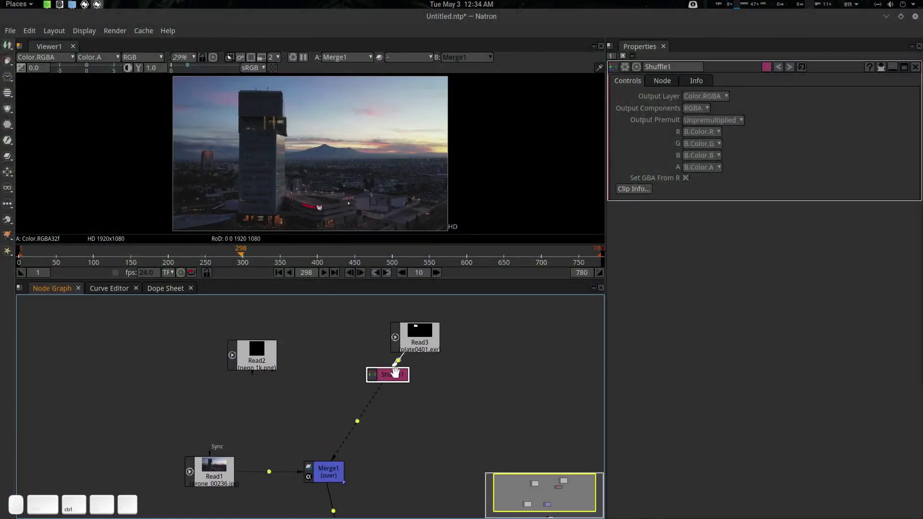
Replace the Shuffle node with a new one between the plate render and Merge1, fed by the render through input A.
key("Delete")
key("ctrl+z")
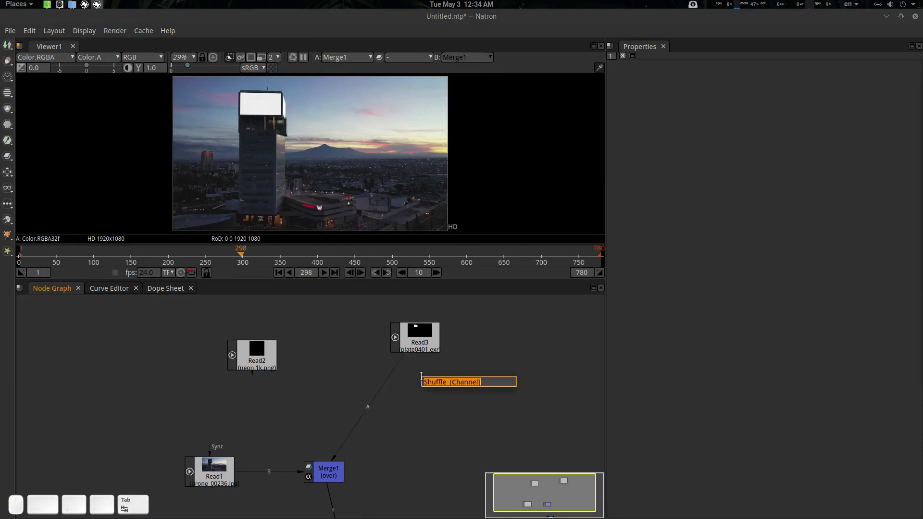
left_click(432, 383)
mouse_move(432, 385)
left_mouse_down()
mouse_move(399, 389)
mouse_move(392, 381)
mouse_move(419, 374)
left_mouse_up()
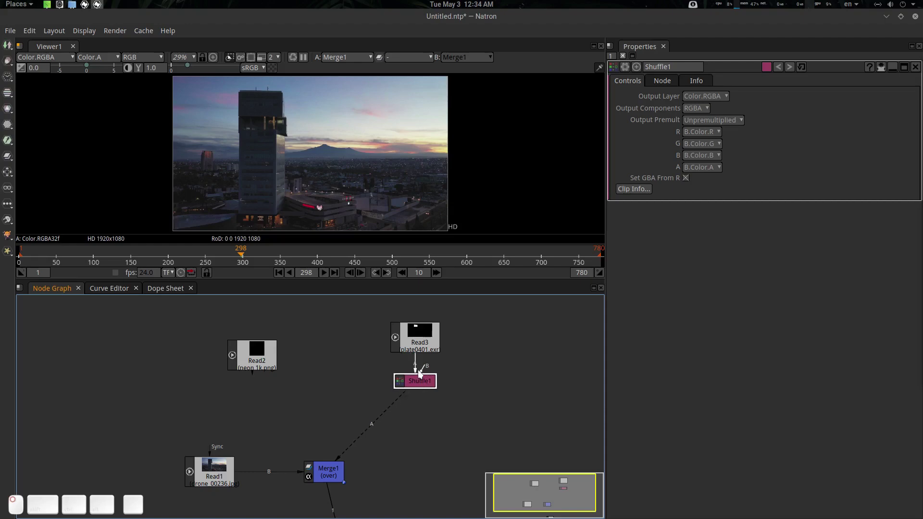
Examine the Shuffle's red channel sources and the plate render's output layers, keeping Foreground.Combined.RGBA as the layer.
left_click(717, 132)
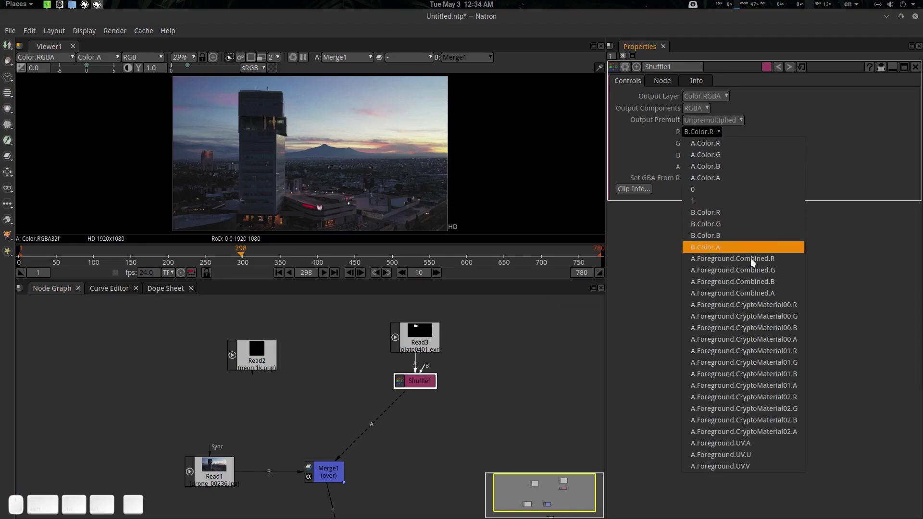
left_click(435, 333)
double_click(431, 330)
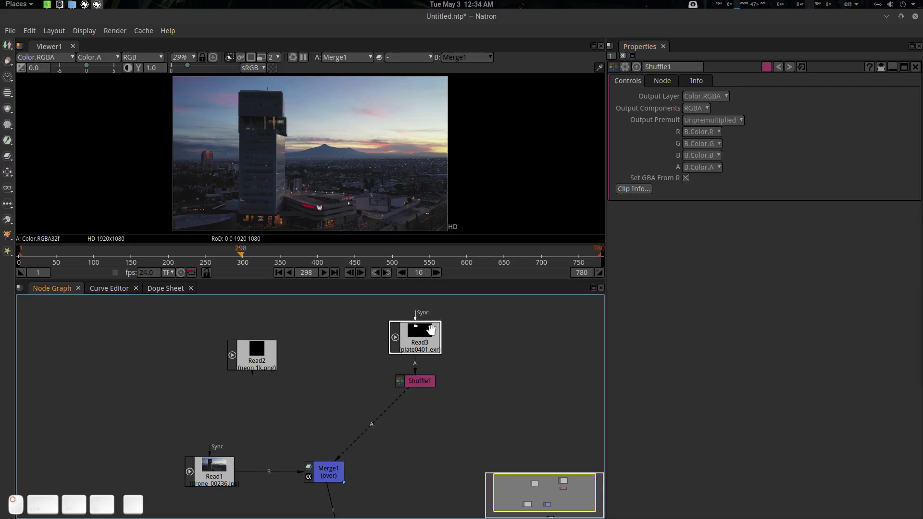
left_click(733, 251)
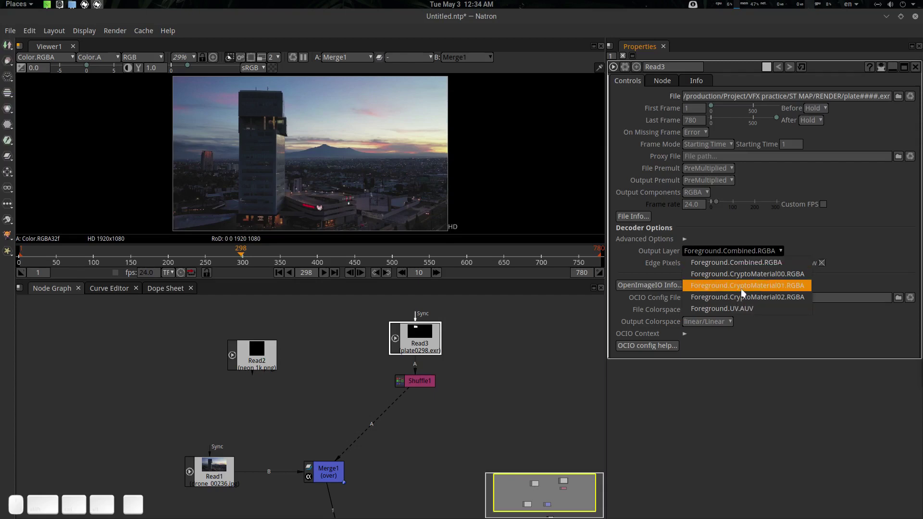
left_click(750, 262)
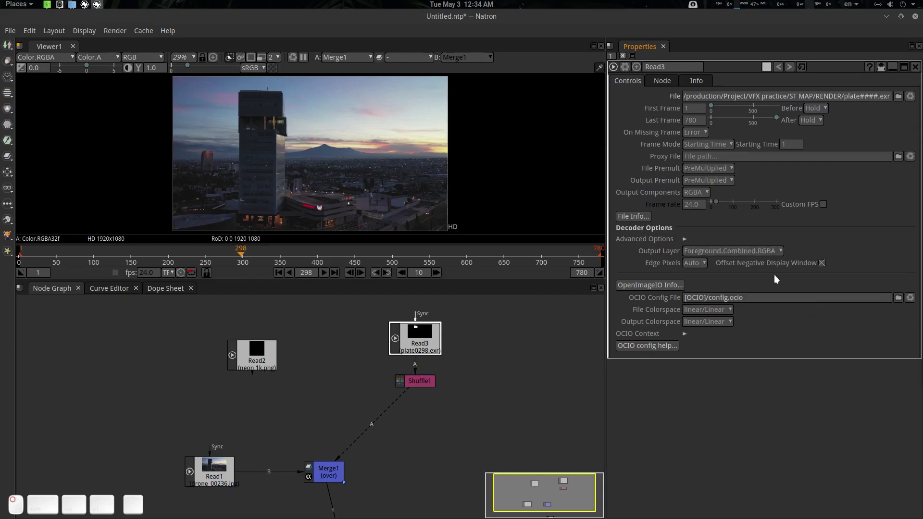
Set the Shuffle's R to A.Foreground.UV.U, G to A.Foreground.UV.V, B to 0 and A to A.Foreground.UV.A.
double_click(416, 381)
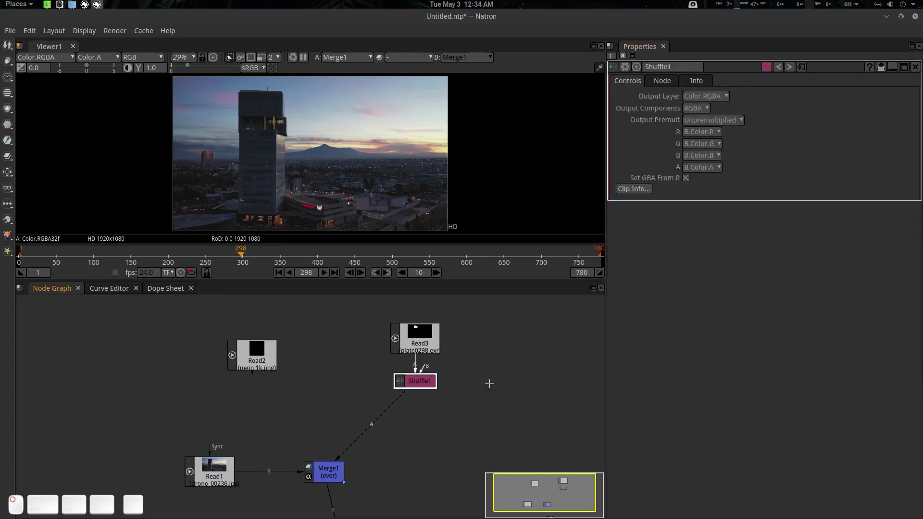
left_click(716, 132)
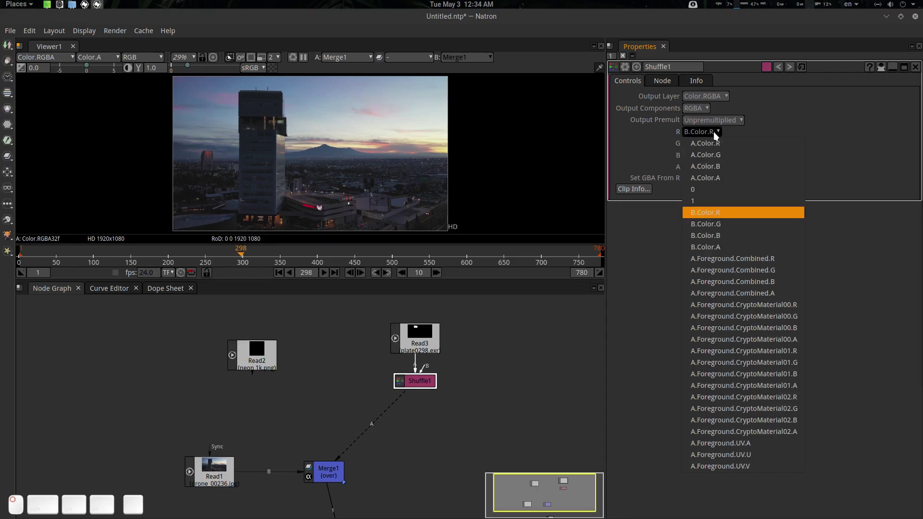
left_click(767, 455)
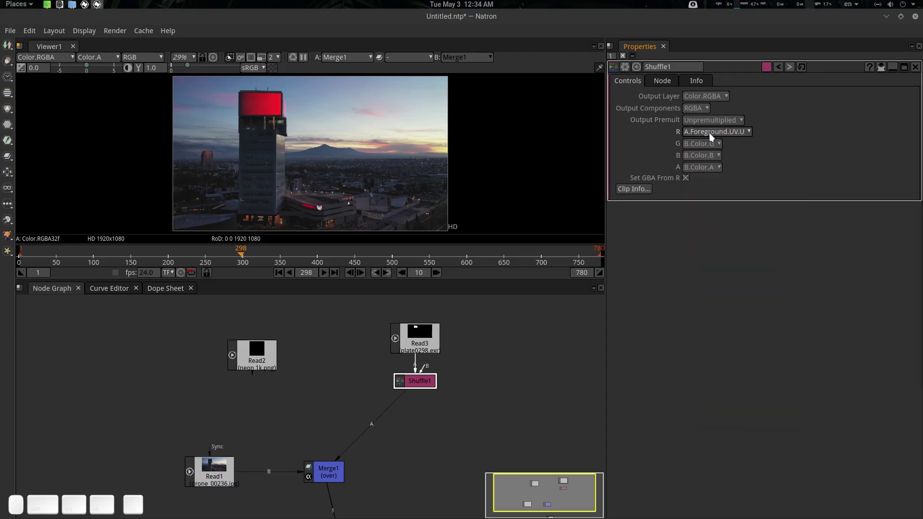
left_click(714, 145)
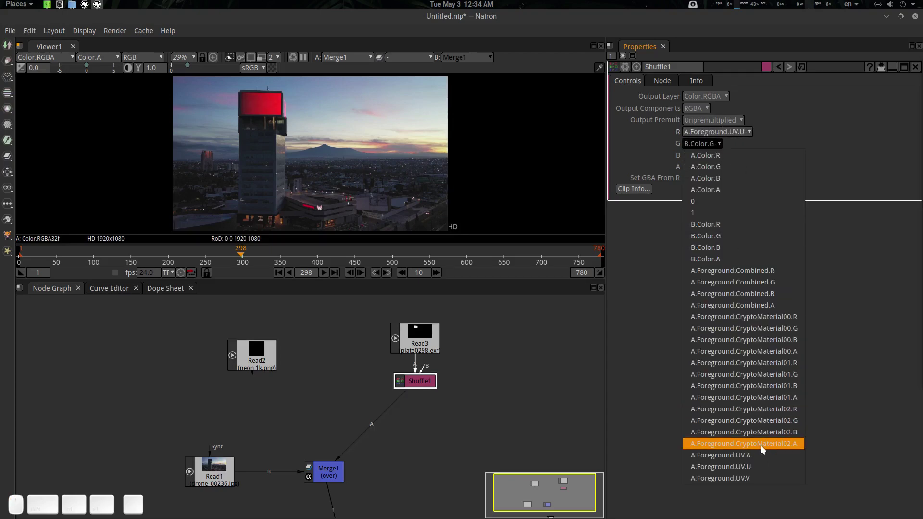
left_click(764, 474)
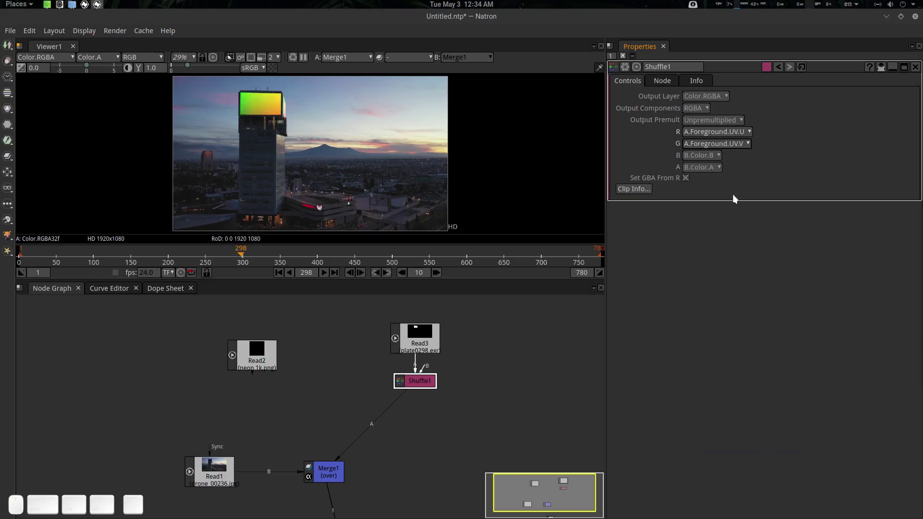
left_click(707, 155)
left_click(712, 212)
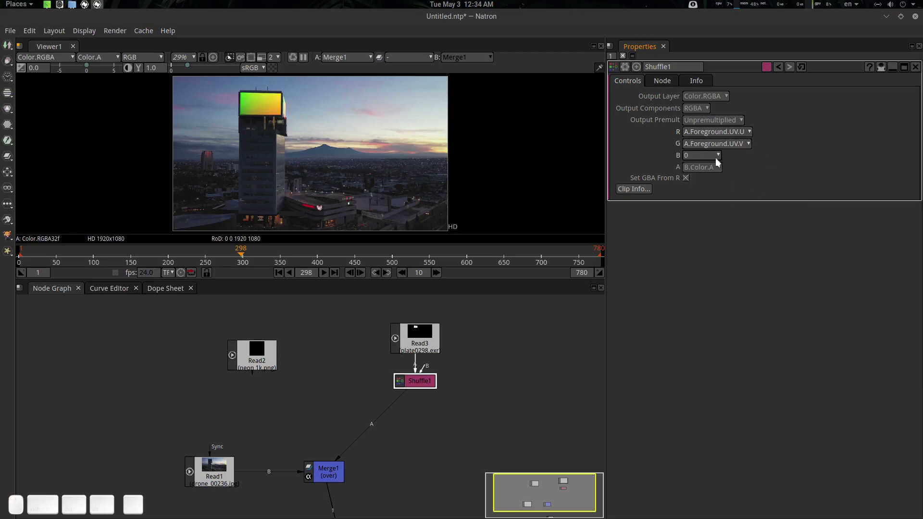
left_click(712, 168)
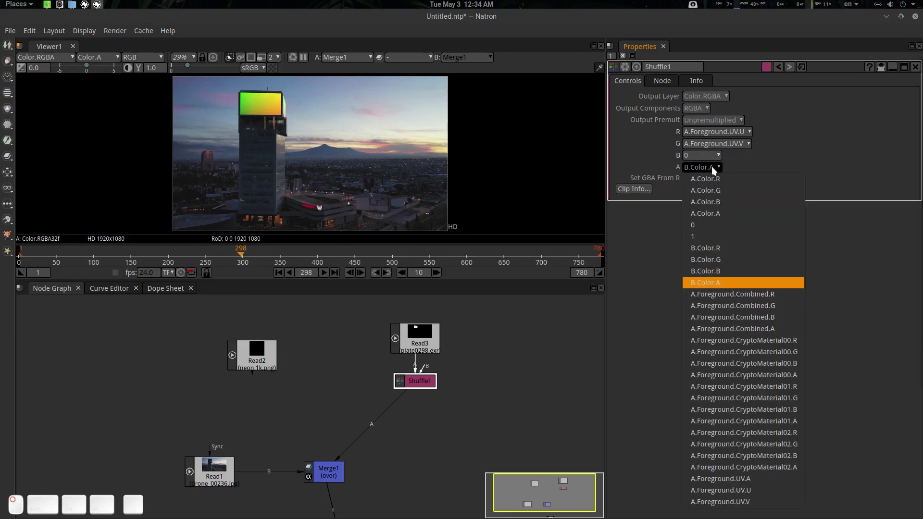
left_click(771, 479)
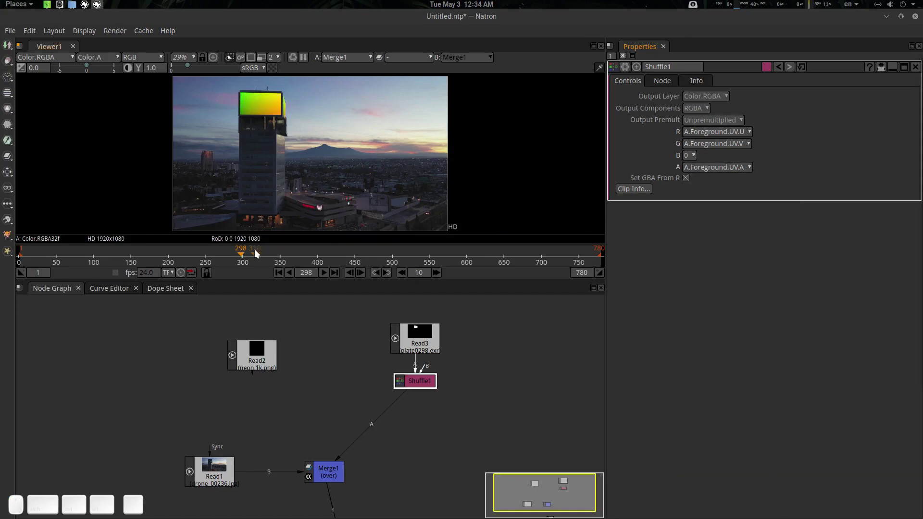
View the UV composite at frame 553 and move Merge1 and the viewer node to make room in the node graph.
left_click(380, 262)
left_click_drag(380, 262, 431, 253)
left_click_drag(470, 432, 443, 418)
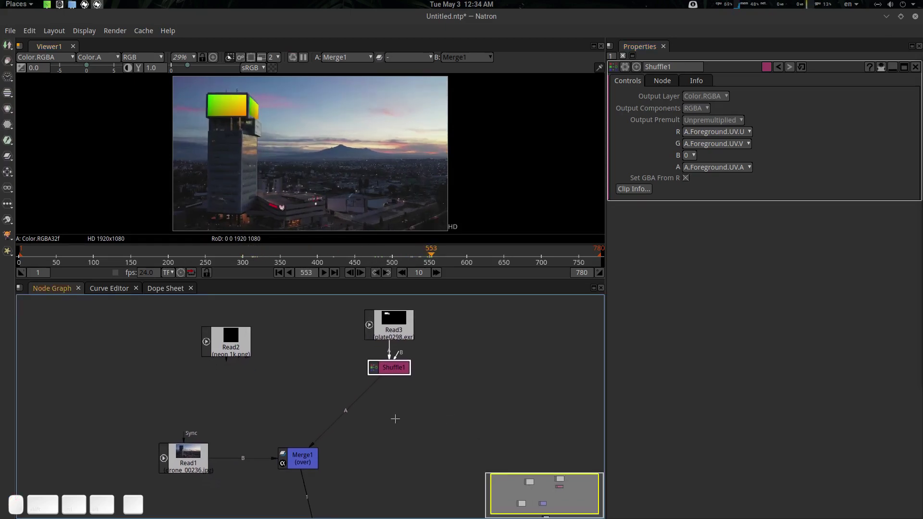
left_click_drag(383, 433, 395, 365)
left_click_drag(333, 462, 393, 482)
left_click_drag(316, 390, 346, 464)
Add an STMap node with the neon sign image as Source and Shuffle1 as UV.
left_click_drag(426, 339, 419, 373)
left_click(418, 372)
key("Tab")
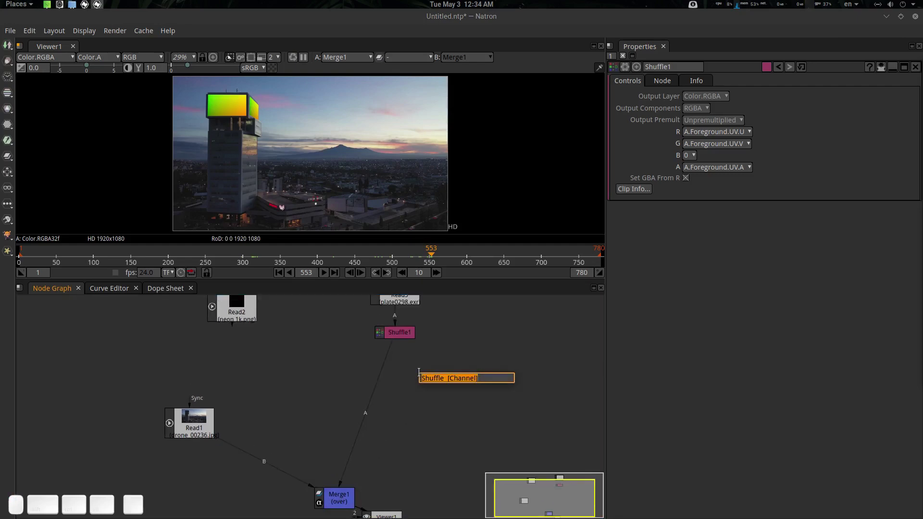
type("stm")
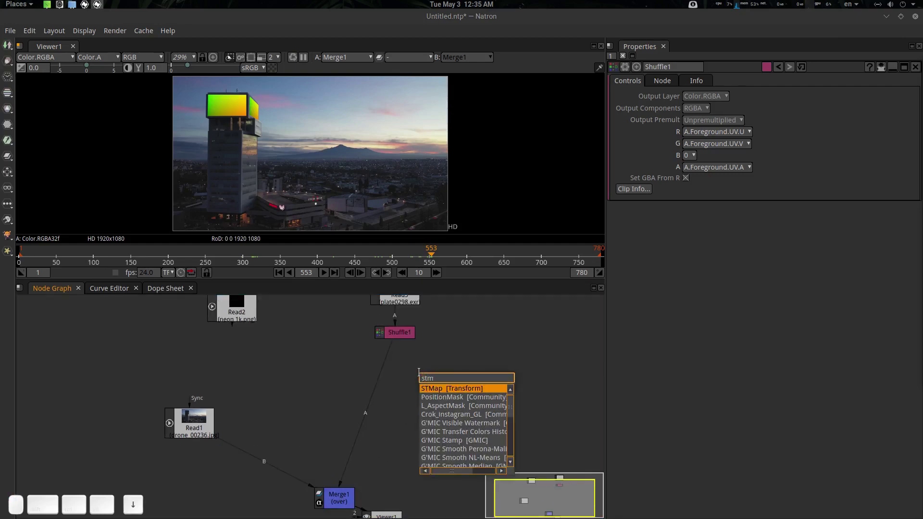
key("Return")
left_click_drag(457, 364, 301, 383)
left_click_drag(304, 383, 249, 346)
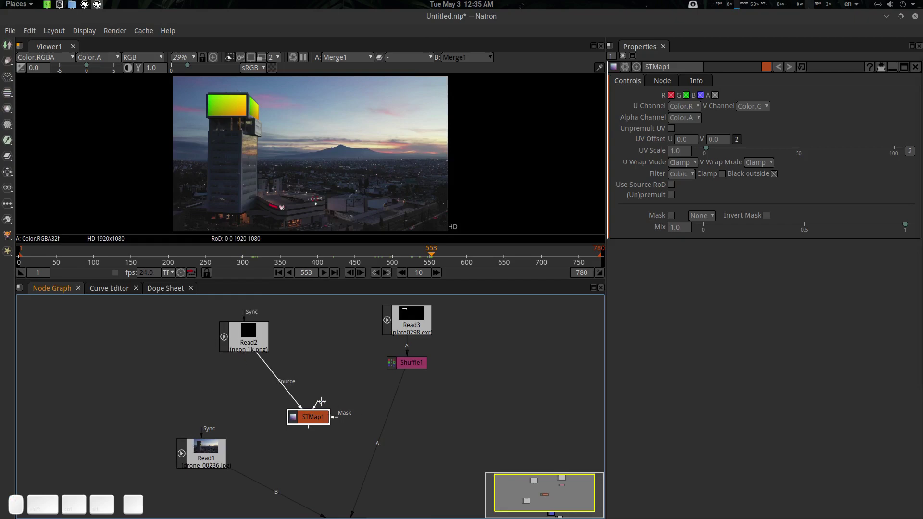
left_click_drag(320, 404, 406, 363)
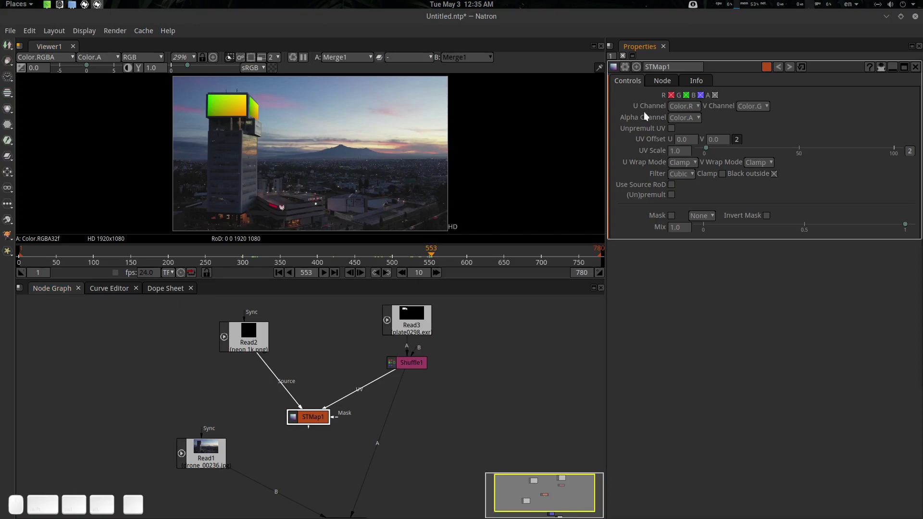
Insert STMap1 on the connection between Shuffle1 and Merge1 and inspect the sign on the building up close.
left_click(421, 363)
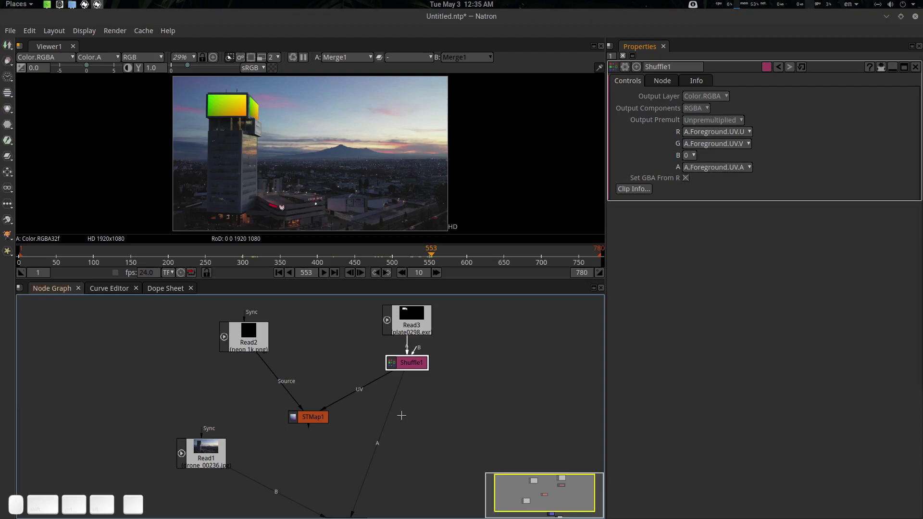
left_click(313, 420)
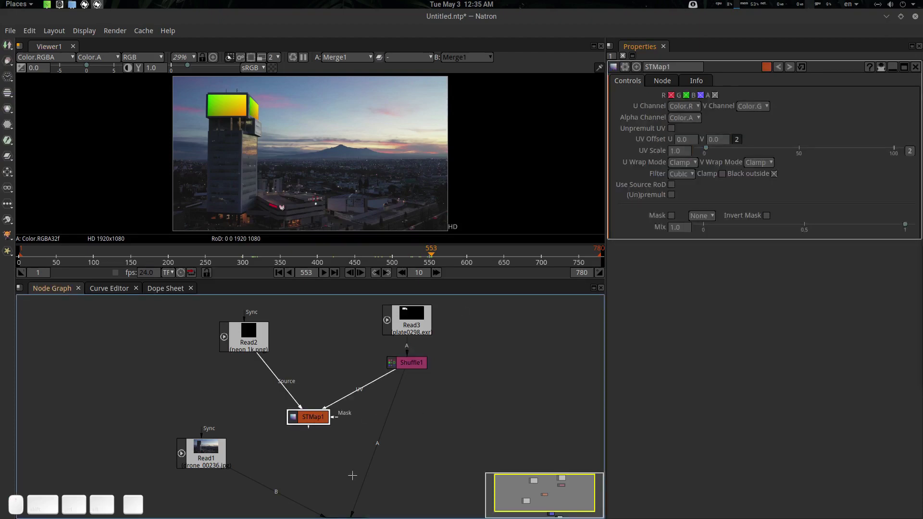
mouse_move(390, 412)
left_mouse_down()
mouse_move(359, 427)
mouse_move(403, 424)
left_mouse_up()
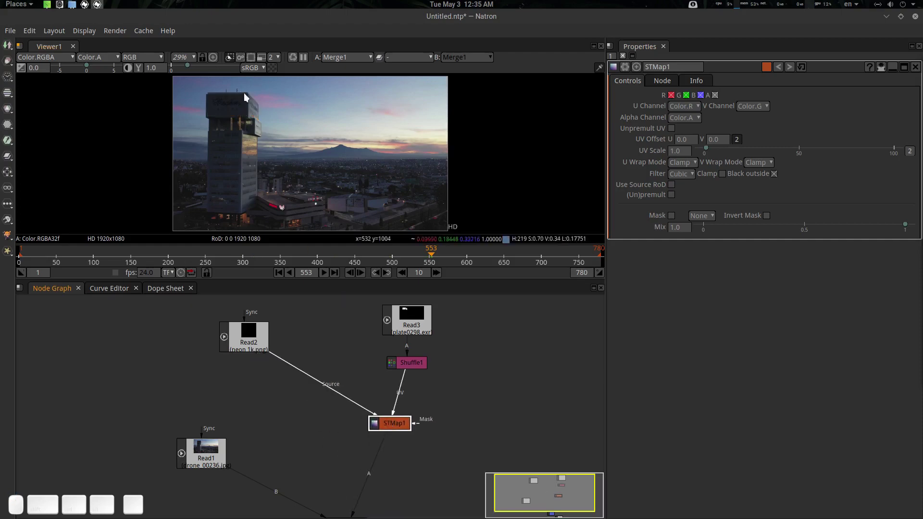
scroll(244, 94, "up", 10)
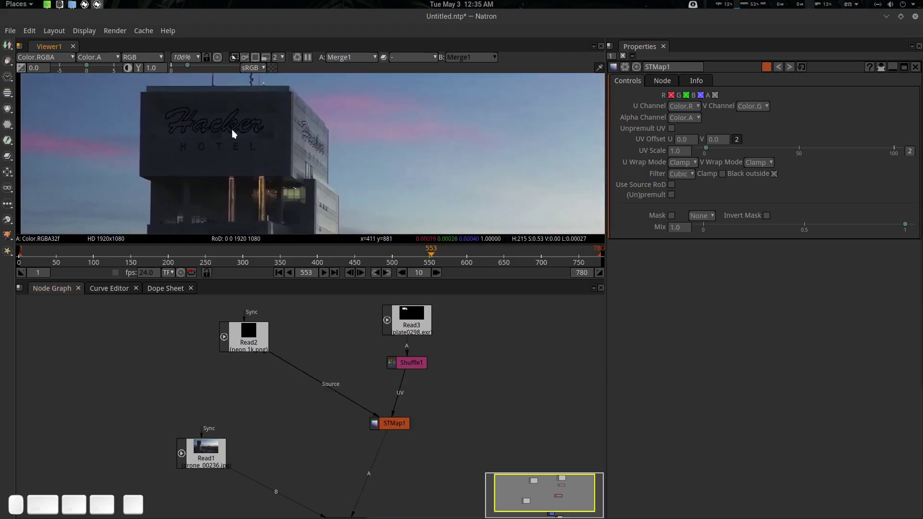
Insert a Grade node after the neon sign image and adjust its white point to brighten the lettering.
left_click_drag(236, 337, 170, 333)
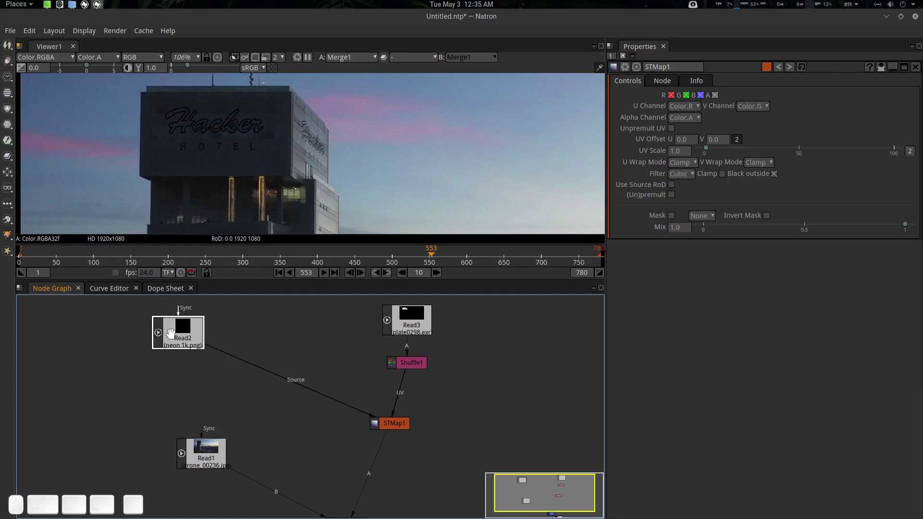
key("g")
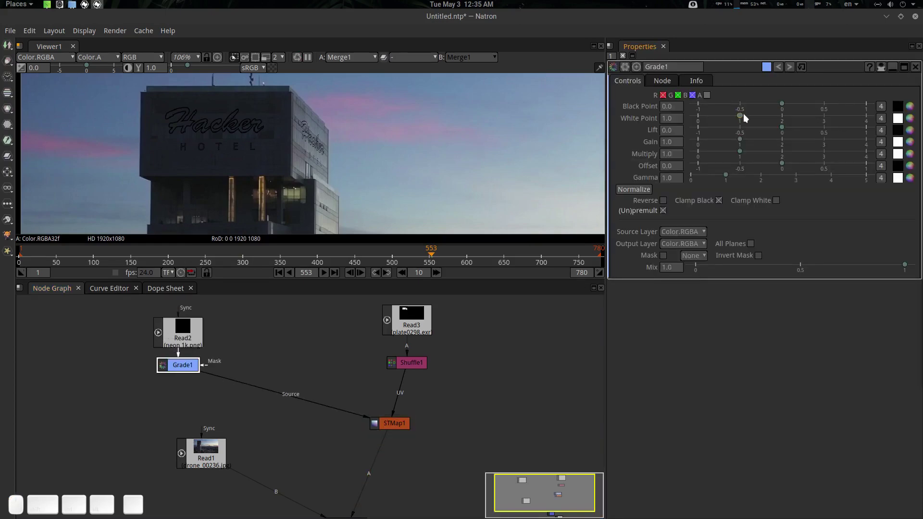
left_click(743, 119)
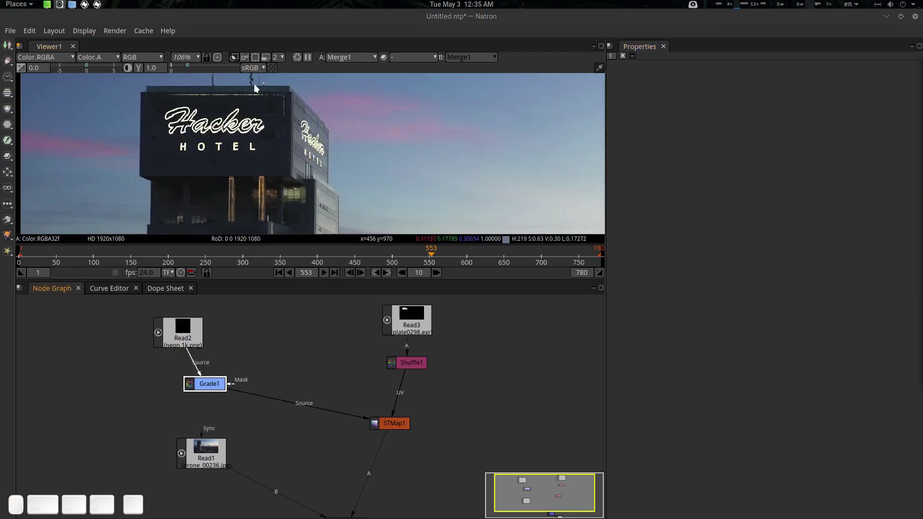
Space out the neon sign image and Grade1 nodes and insert a Transform node between them.
left_click_drag(208, 383, 302, 364)
left_click_drag(247, 347, 184, 316)
left_click_drag(280, 388, 305, 399)
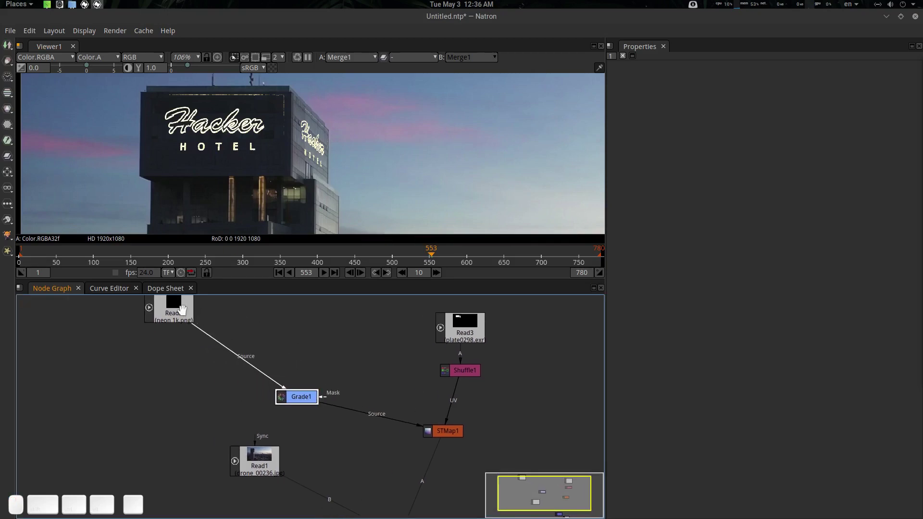
left_click_drag(182, 310, 214, 352)
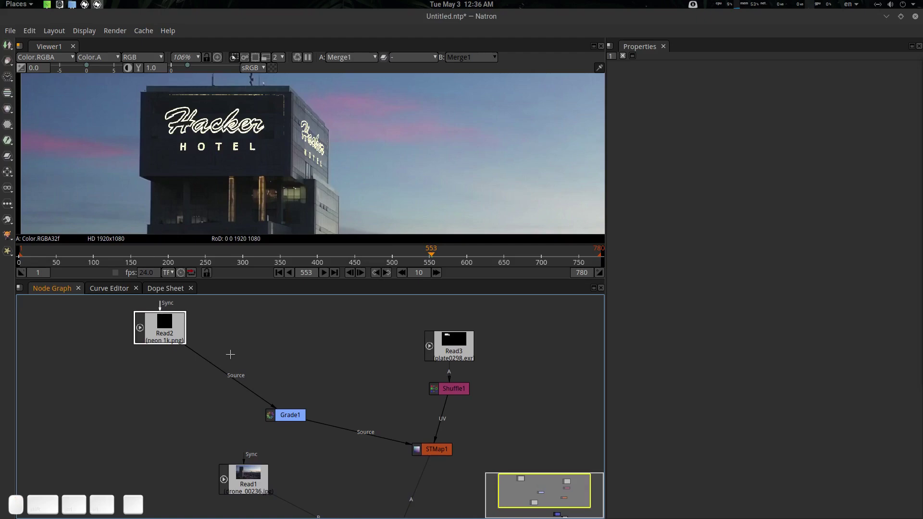
key("t")
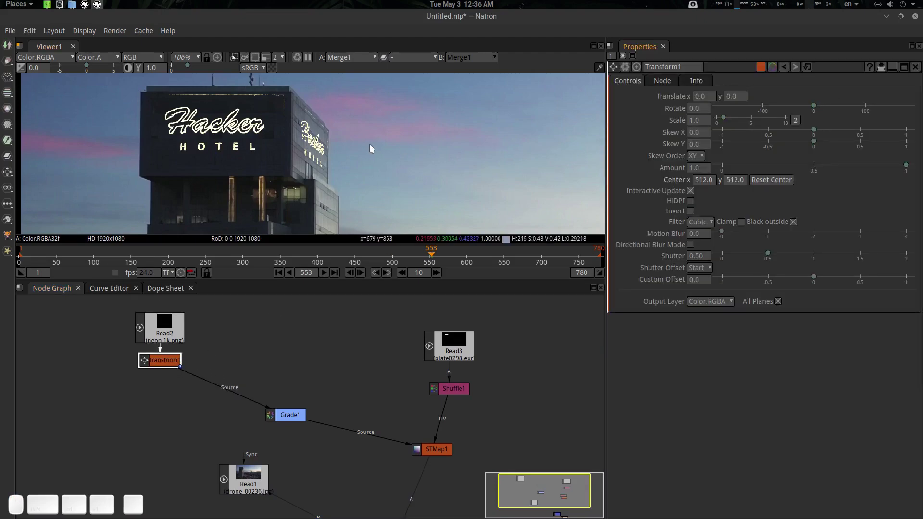
Set the Transform's scale to about 2.33 and inspect the enlarged sign's edges on the building.
scroll(371, 149, "down", 6)
scroll(352, 152, "up", 6)
left_click_drag(375, 163, 405, 187)
left_click_drag(726, 120, 732, 120)
scroll(375, 151, "down", 3)
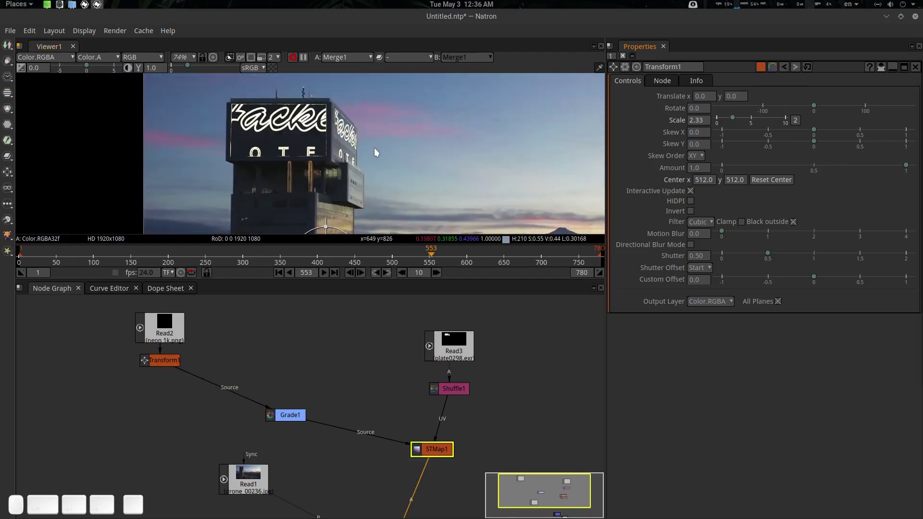
left_click(172, 360)
scroll(327, 126, "up", 6)
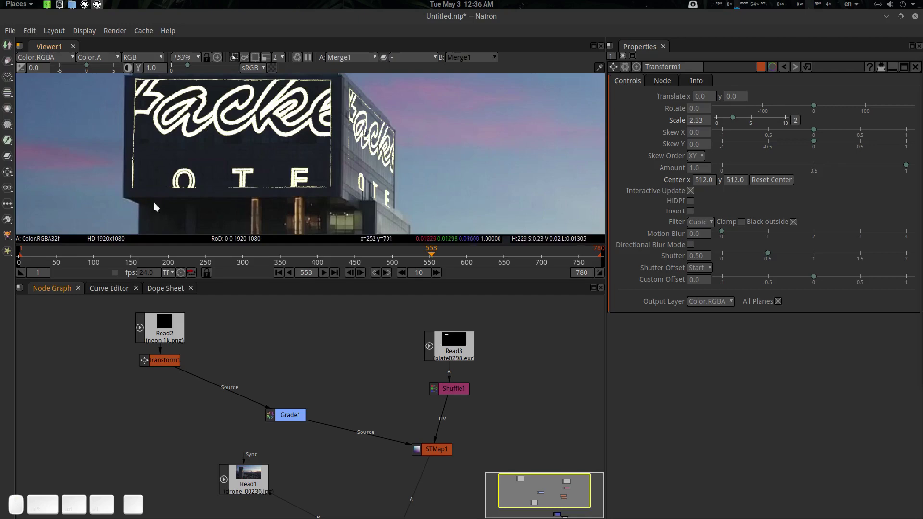
Move the Viewer1 and Merge1 nodes farther down the graph to make room below STMap1.
left_click_drag(444, 435, 387, 353)
left_click_drag(399, 462, 415, 410)
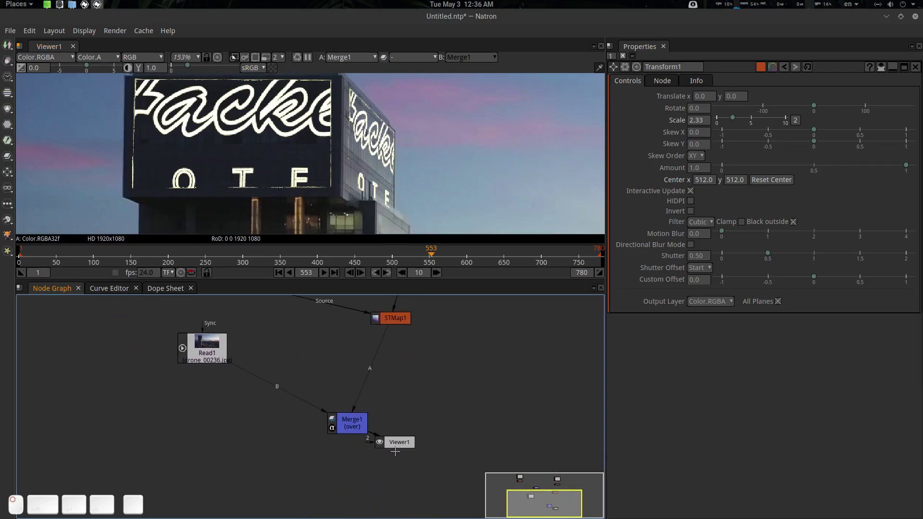
left_click_drag(395, 444, 380, 518)
left_click_drag(352, 437, 340, 473)
left_click_drag(405, 425, 389, 497)
Add a Premult node and insert it on the connection between STMap1 and Merge1.
left_click(394, 438)
key("Tab")
type("premult")
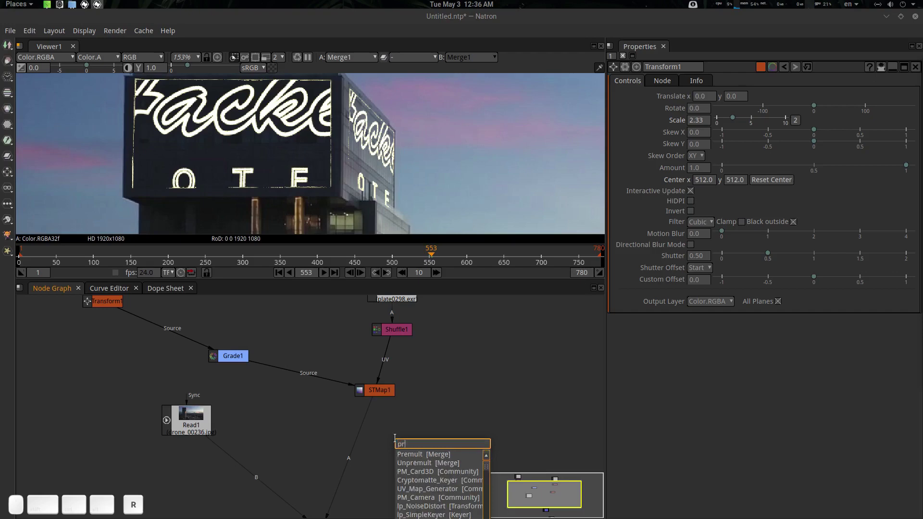
key("Down")
key("Return")
left_click_drag(418, 447, 351, 404)
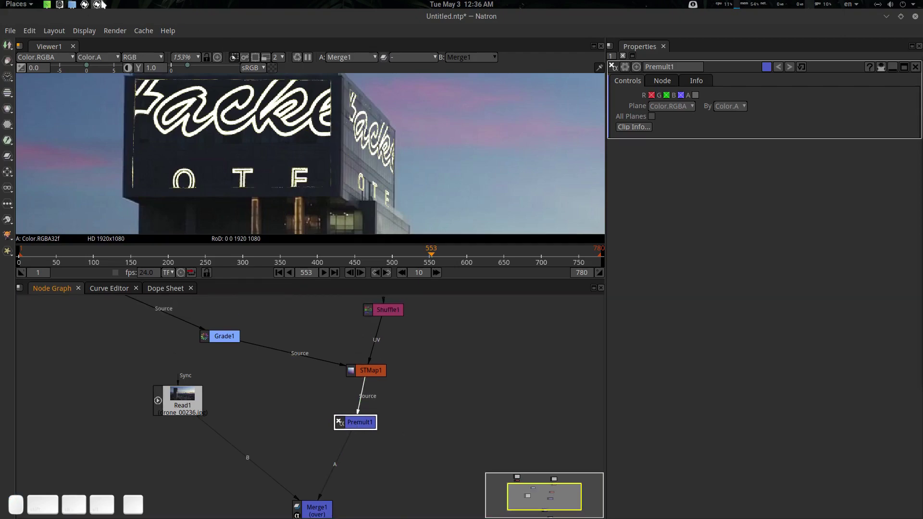
Switch to the other Natron window containing the natron2.ntp project.
left_click(86, 6)
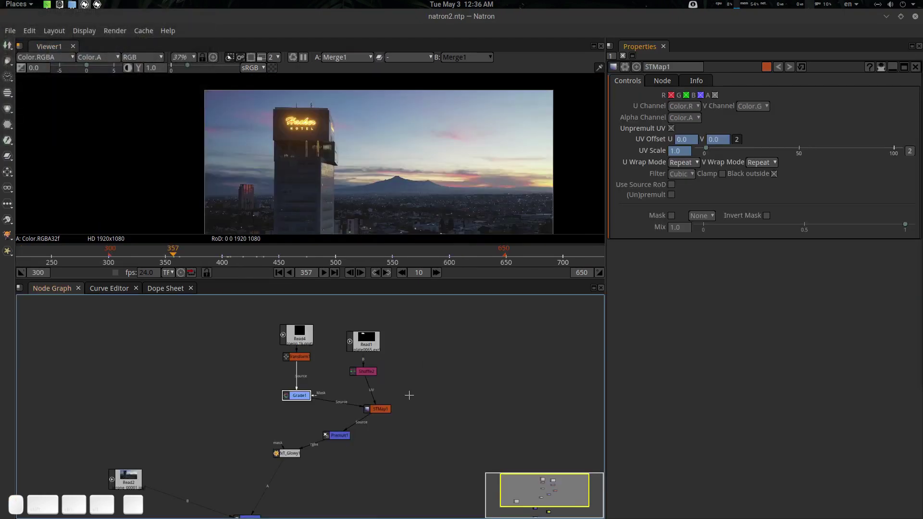
Review the fxT_Glowy1 node's settings and copy the node from this project.
left_click_drag(408, 395, 410, 378)
scroll(408, 381, "up", 2)
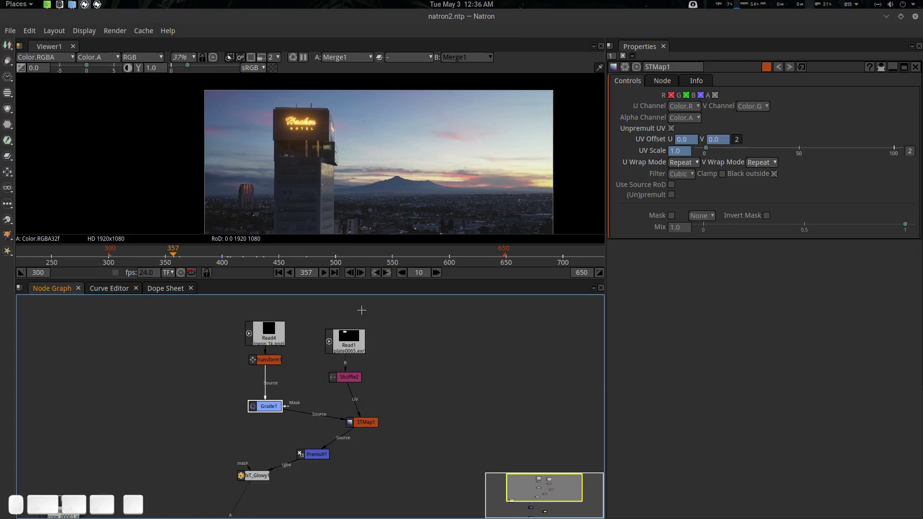
left_click_drag(307, 419, 320, 375)
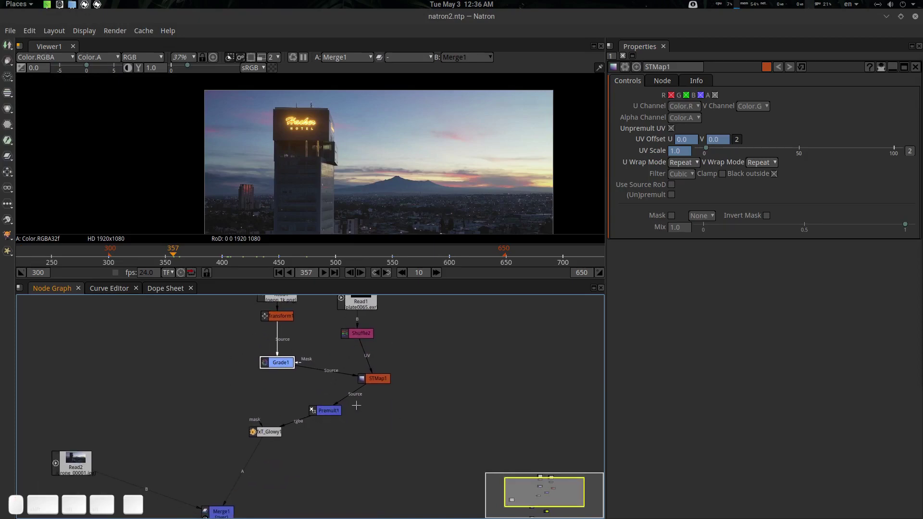
left_click(258, 433)
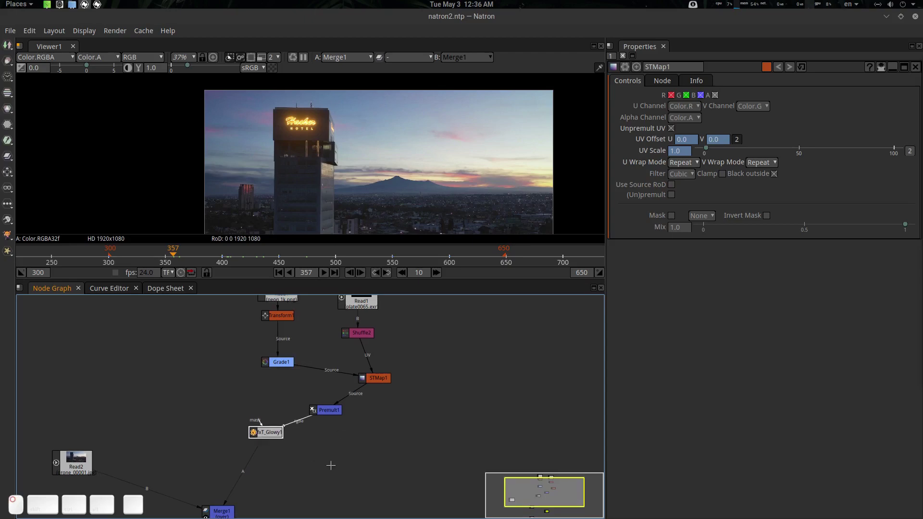
double_click(258, 433)
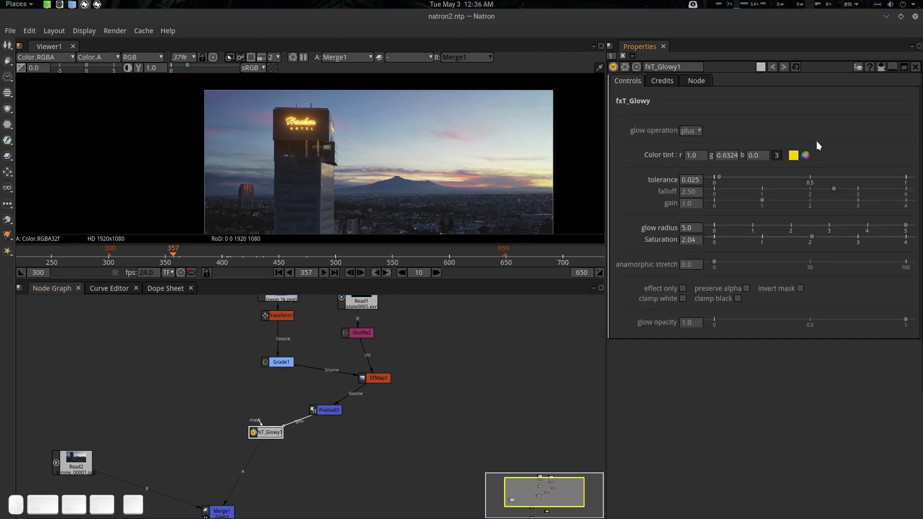
left_click(272, 431)
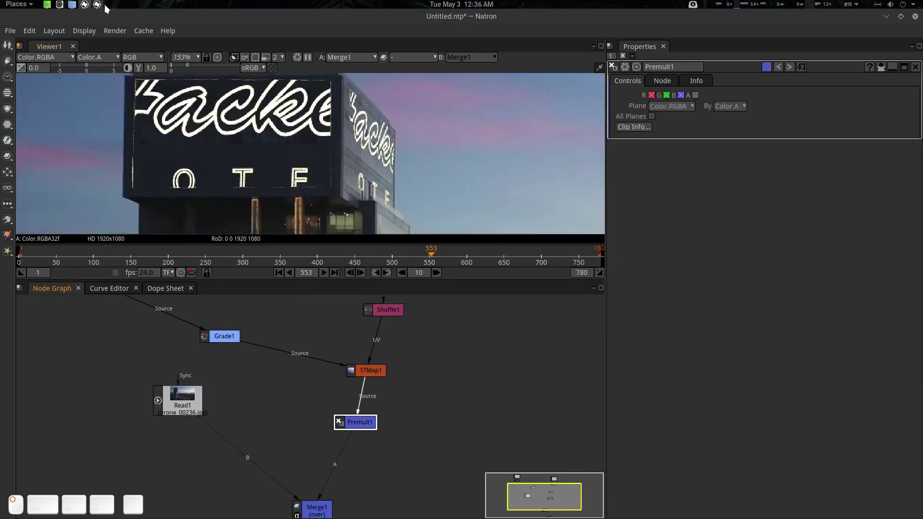
Switch to the untitled project's window, paste the fxT_Glowy1 node and insert it on the connection between Premult1 and Merge1.
left_click_drag(308, 466, 295, 495)
left_click(358, 406)
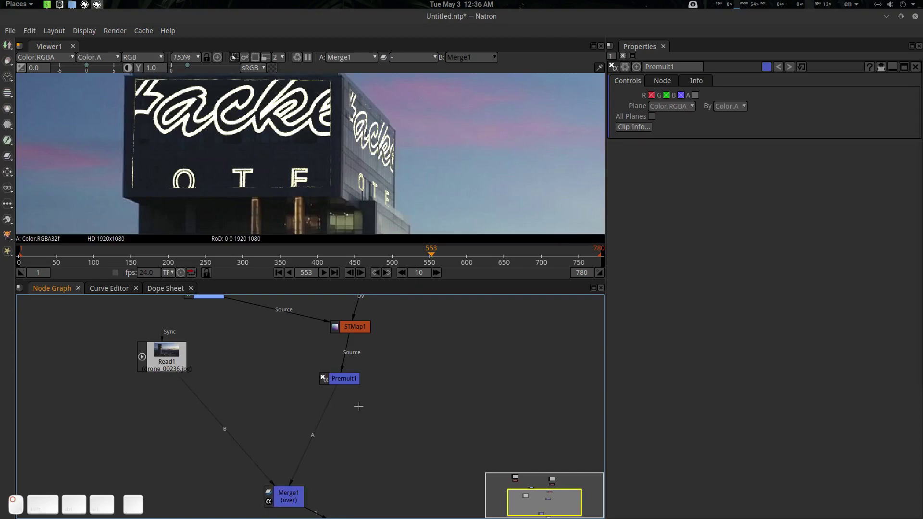
key("ctrl+v")
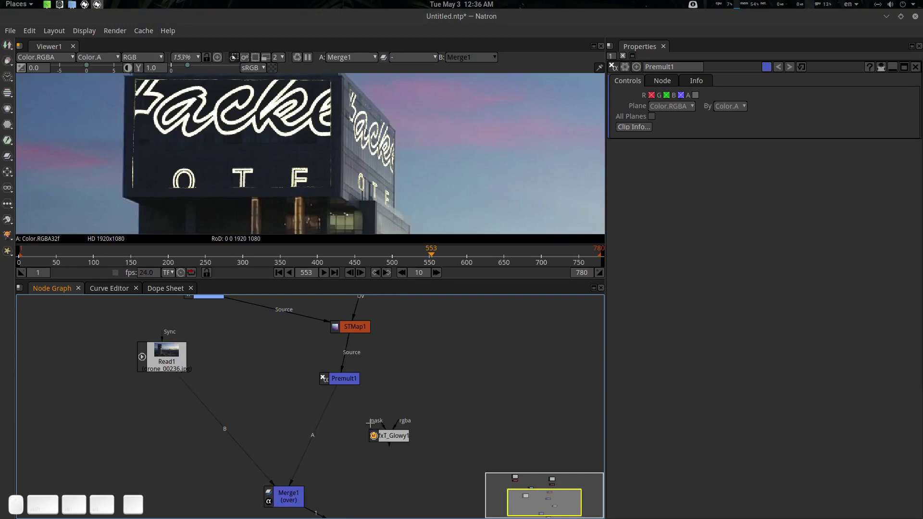
left_click_drag(387, 434, 321, 428)
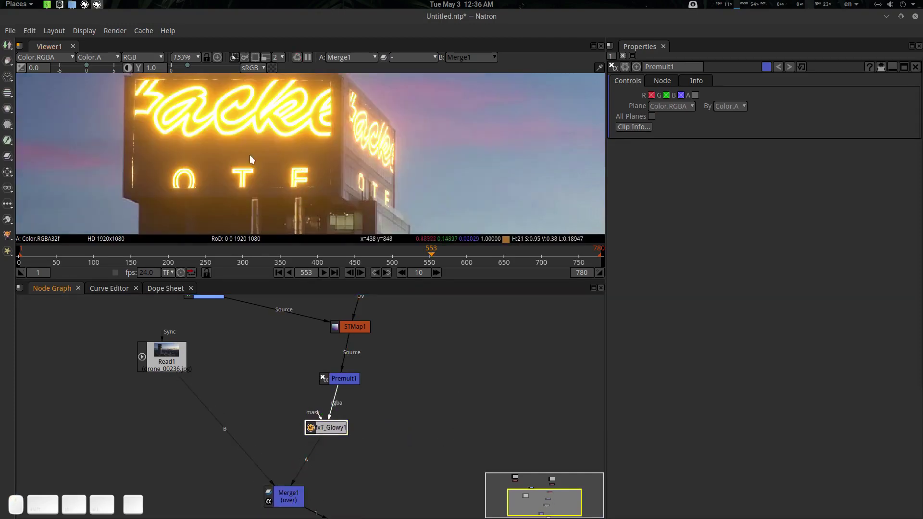
At frame 404, set Transform1's scale to 1 and check the whole sign on the building.
left_click_drag(402, 251, 320, 254)
left_click_drag(260, 342, 268, 406)
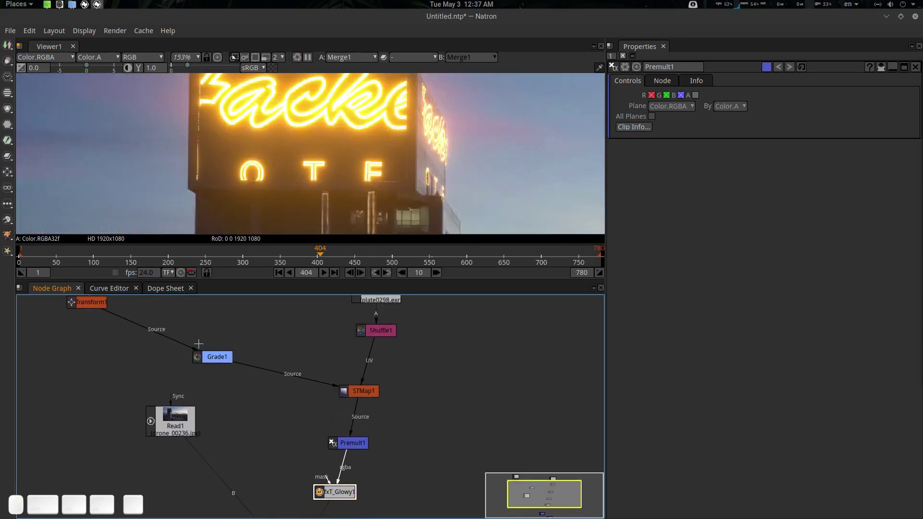
left_click_drag(199, 343, 223, 396)
double_click(111, 355)
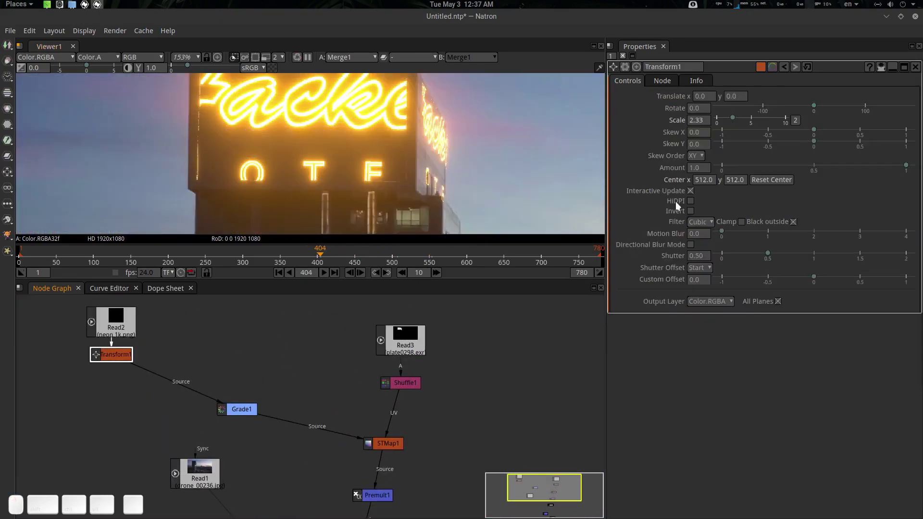
double_click(707, 120)
type("1")
key("Return")
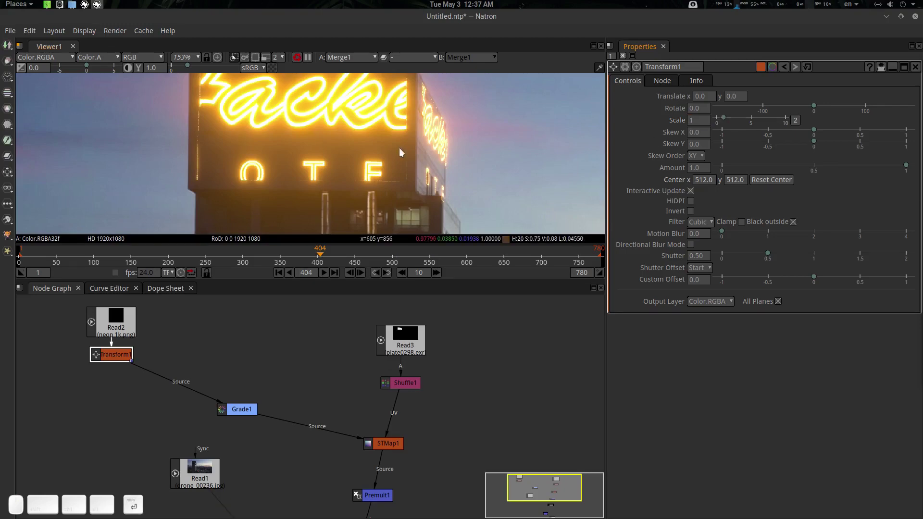
scroll(399, 148, "down", 3)
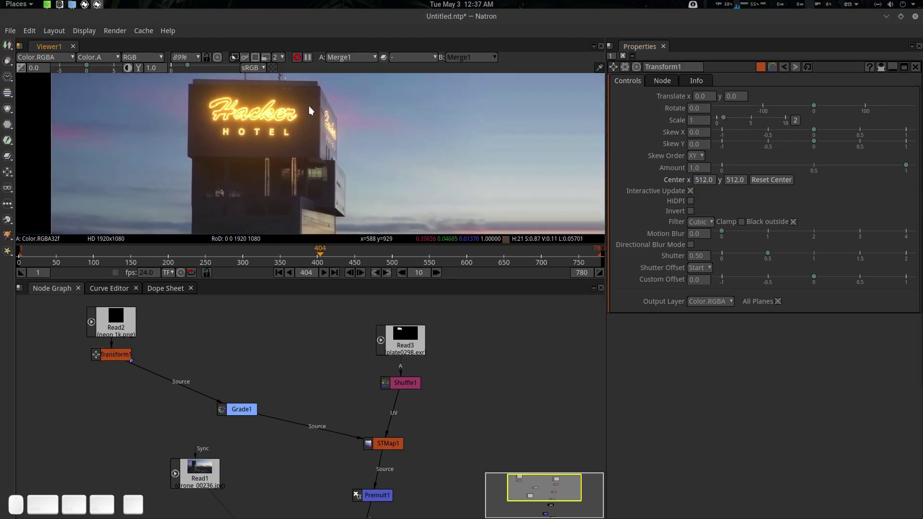
scroll(308, 147, "down", 1)
left_click_drag(308, 145, 300, 135)
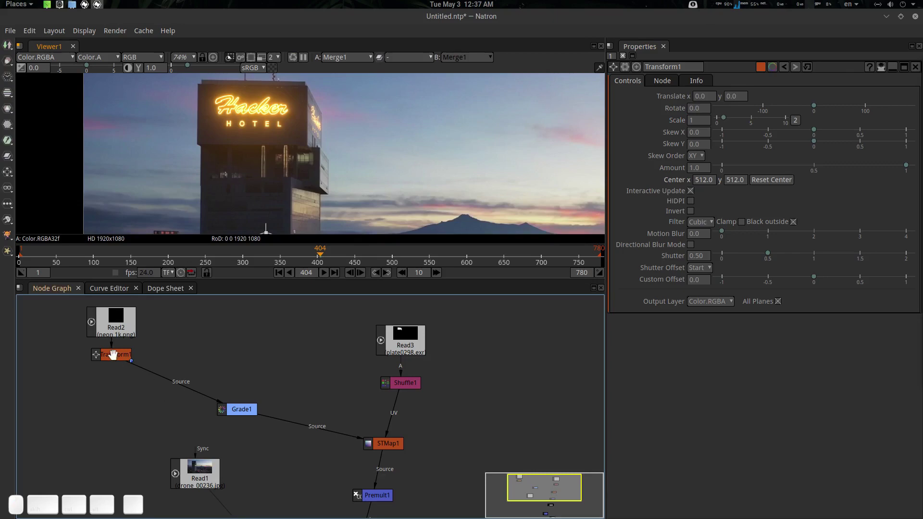
Open STMap1's properties and set the viewer's playback range to frames 300 through 650.
left_click_drag(383, 440, 366, 411)
left_click(371, 414)
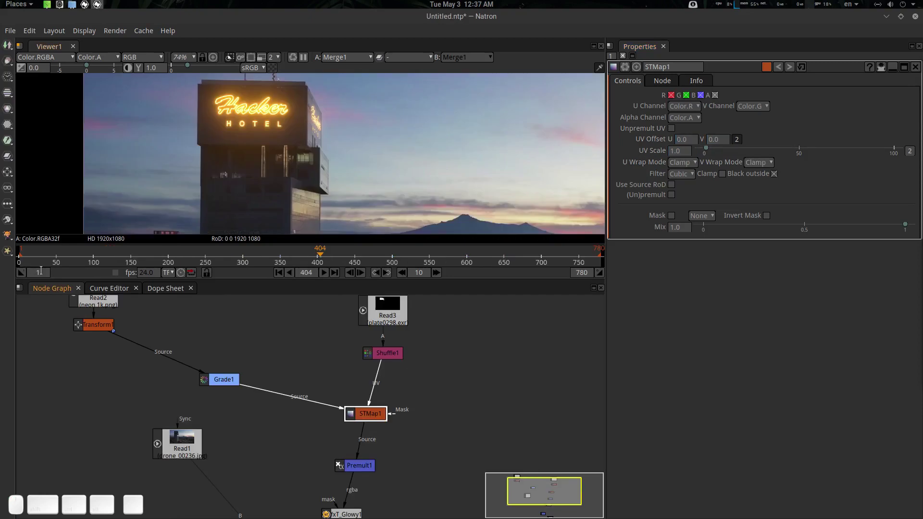
double_click(43, 273)
type("300")
key("Return")
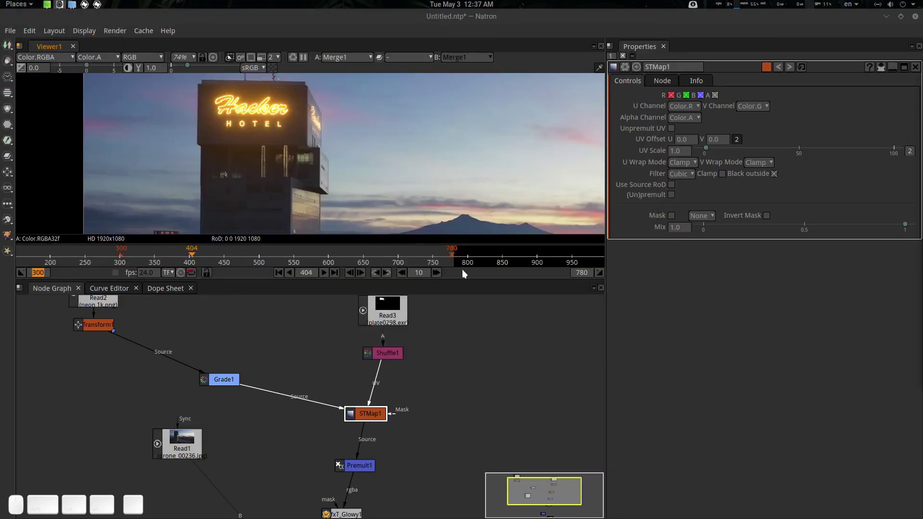
left_click(591, 273)
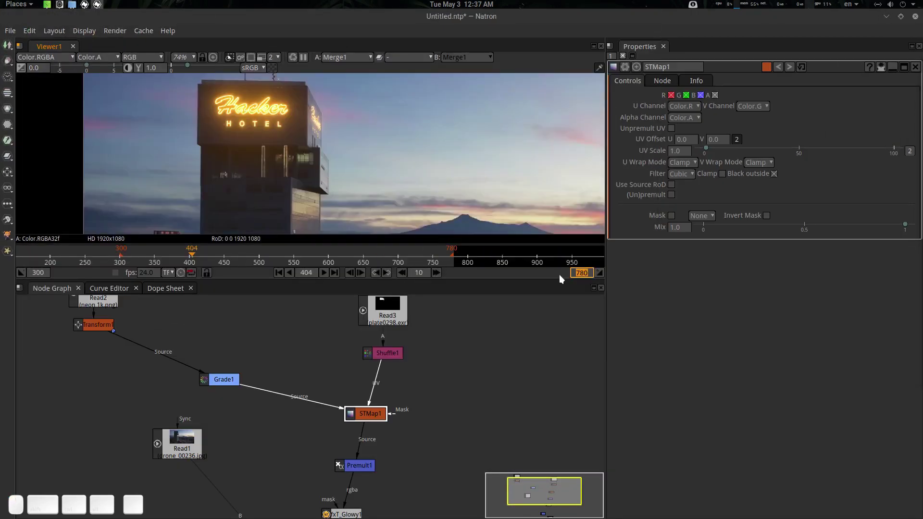
key("Return")
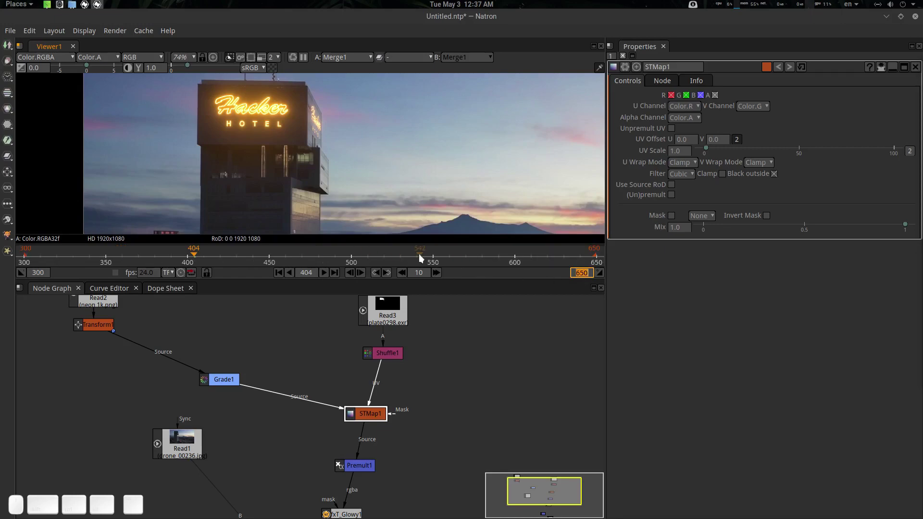
At frame 502, set STMap1's UV scale to about 2.10 and both the U and V wrap modes to Repeat.
scroll(419, 258, "down", 5)
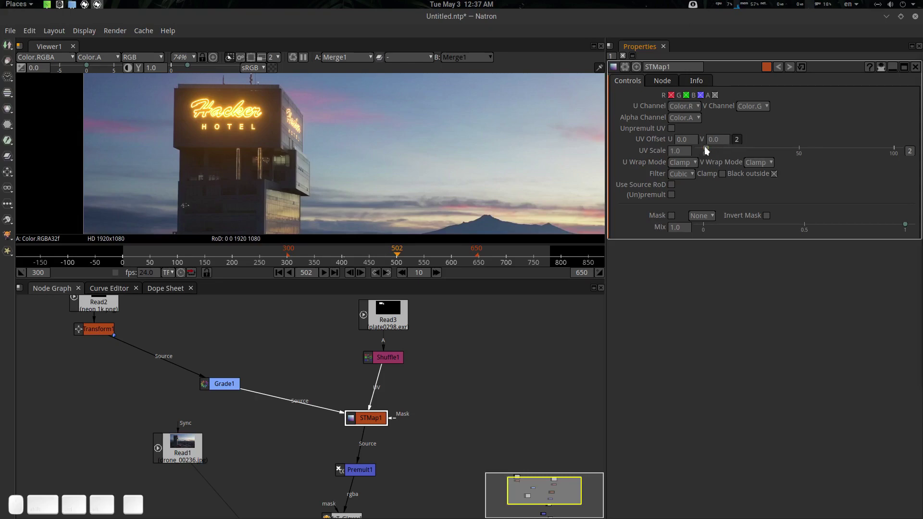
double_click(681, 140)
mouse_move(705, 149)
left_mouse_down()
mouse_move(721, 148)
mouse_move(702, 145)
mouse_move(708, 150)
left_mouse_up()
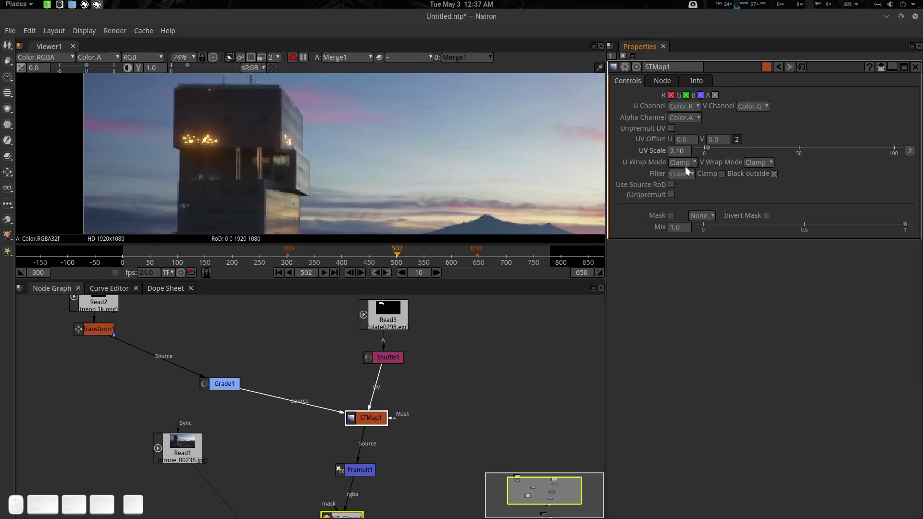
left_click(688, 160)
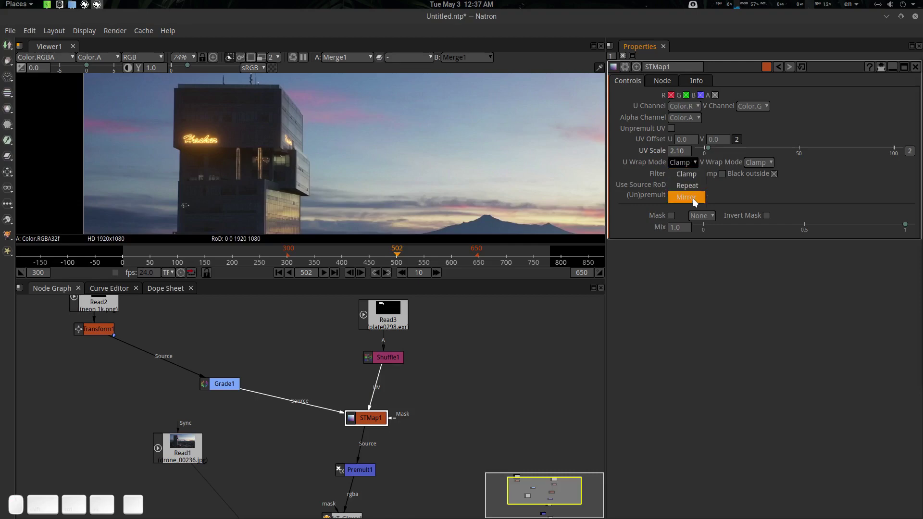
left_click(688, 185)
left_click(766, 163)
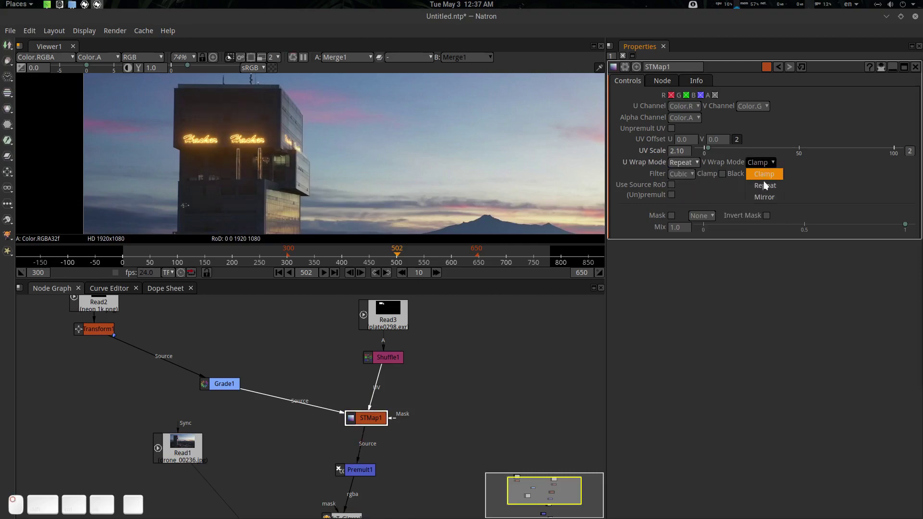
left_click(765, 187)
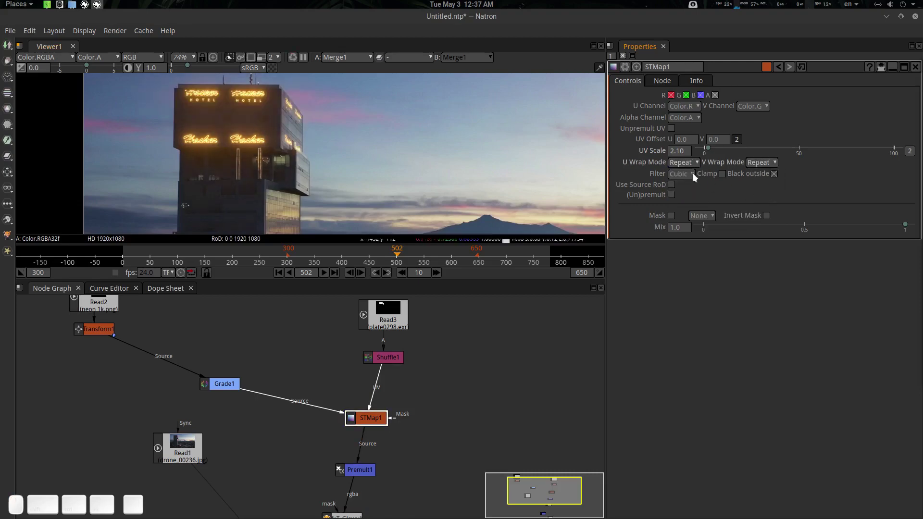
Raise STMap1's UV scale to about 5.10 and shift the Read2 node slightly away from above Transform1.
left_click_drag(708, 148, 713, 148)
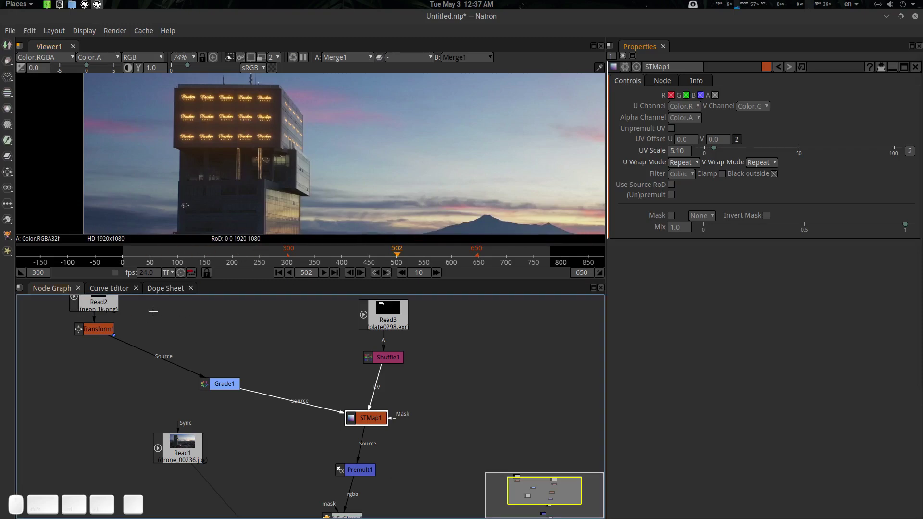
left_click_drag(164, 327, 186, 357)
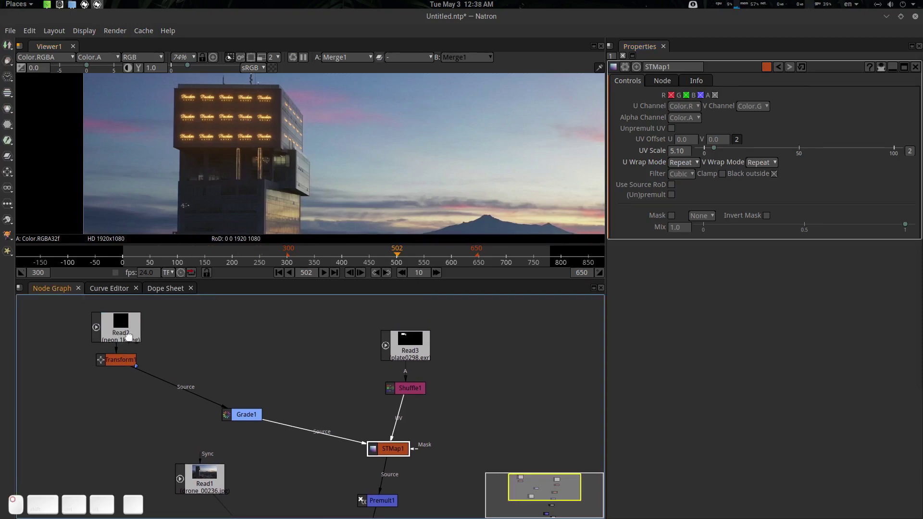
left_click(92, 332)
left_click_drag(92, 331, 73, 328)
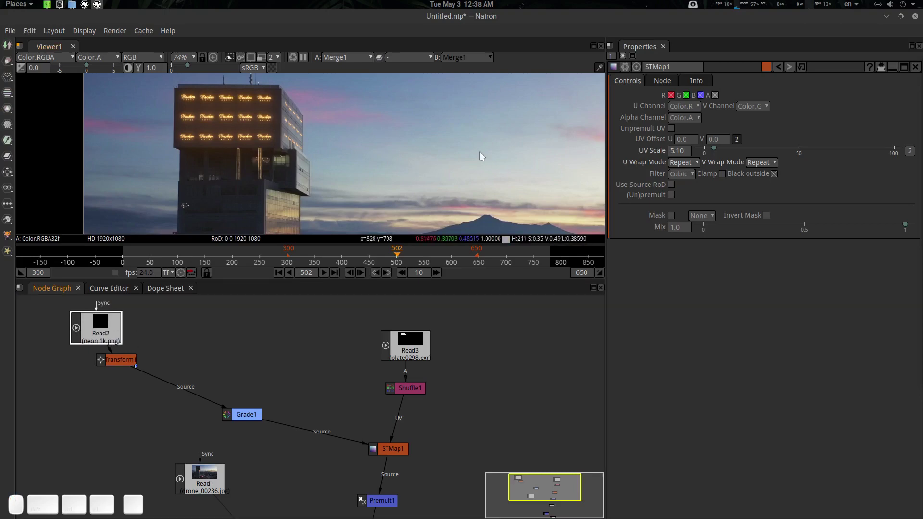
Set STMap1's UV scale to about 2.60 and its UV offset to U 53 and V 14.
left_click_drag(714, 147, 709, 147)
left_click(683, 139)
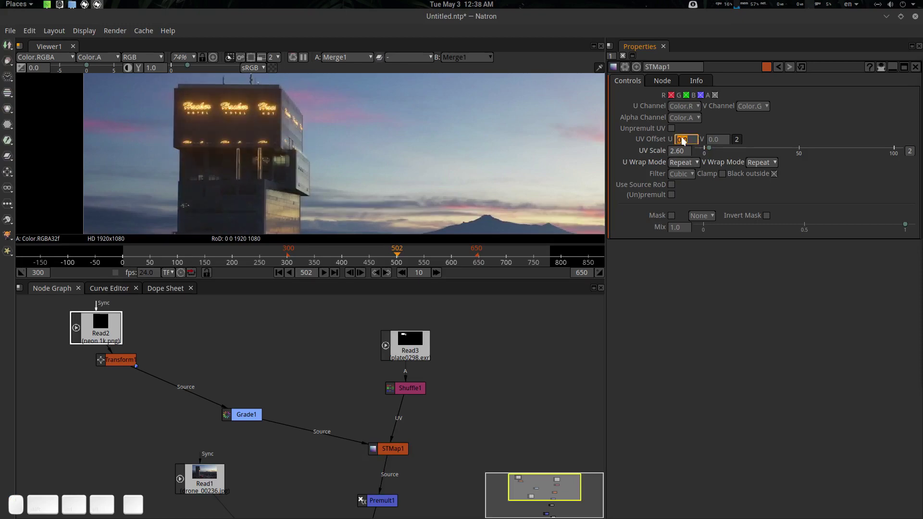
scroll(677, 139, "up", 10)
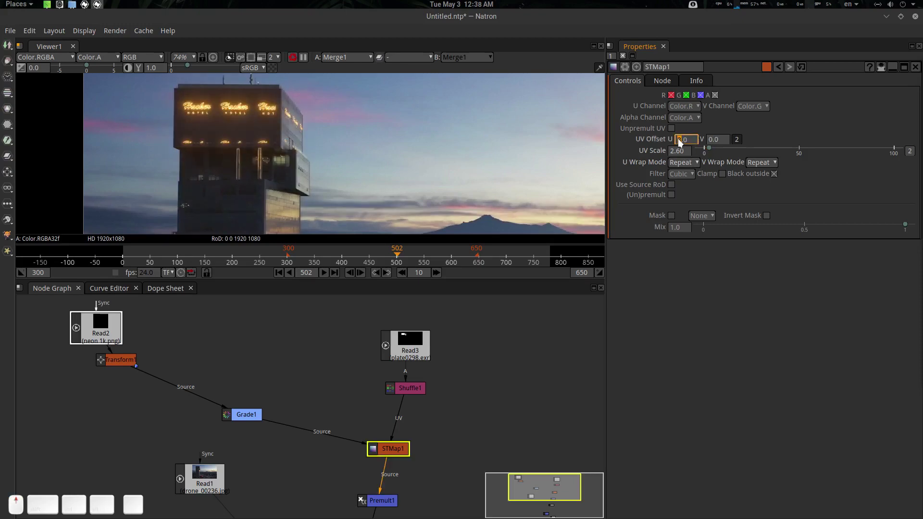
scroll(678, 139, "up", 17)
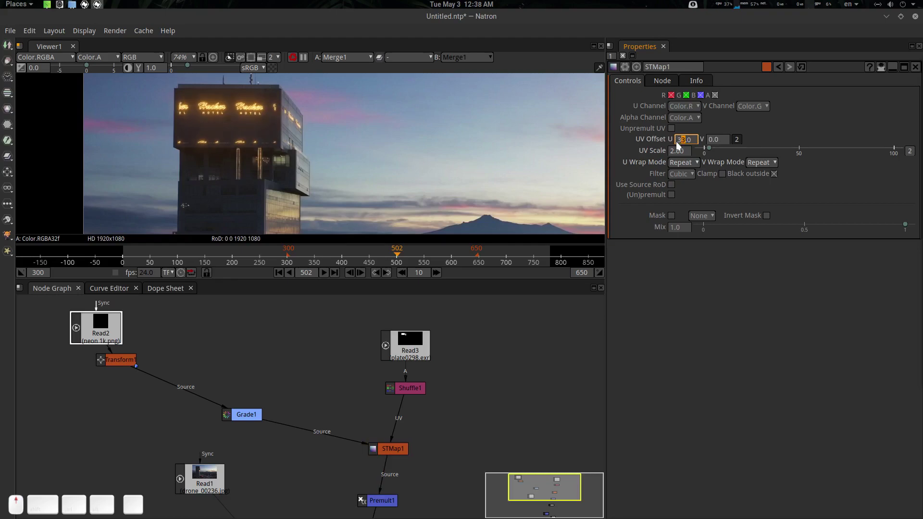
scroll(676, 142, "up", 20)
scroll(676, 141, "up", 3)
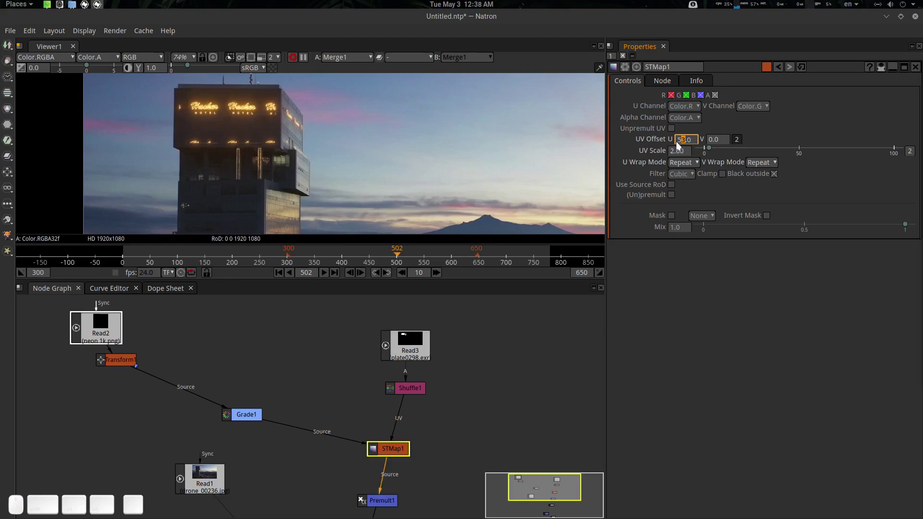
left_click(711, 141)
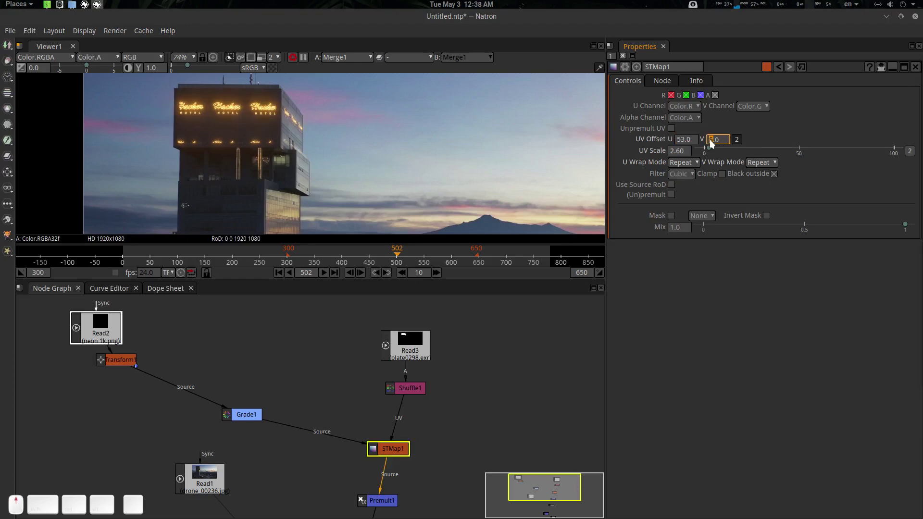
scroll(710, 140, "up", 1)
scroll(709, 139, "up", 2)
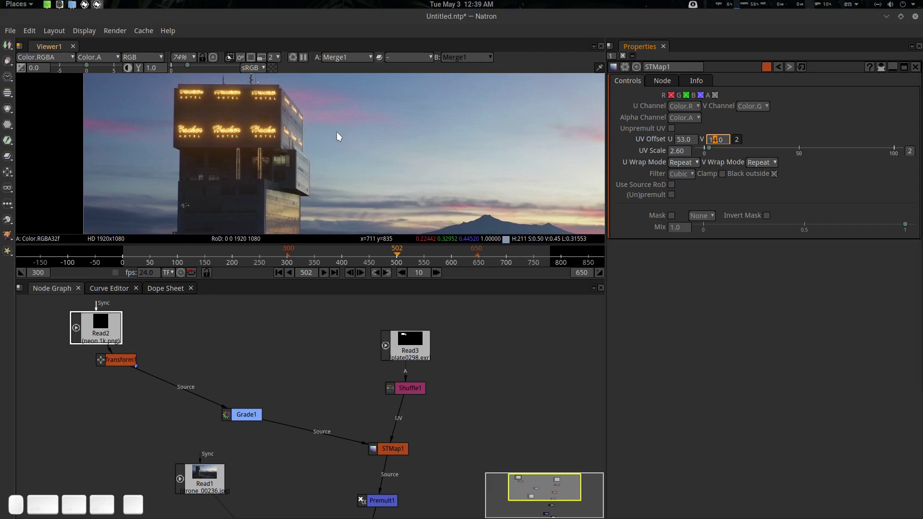
Align the STMap1 node directly below Shuffle1, and switch to the Natron window containing the natron2.ntp project.
left_click(396, 449)
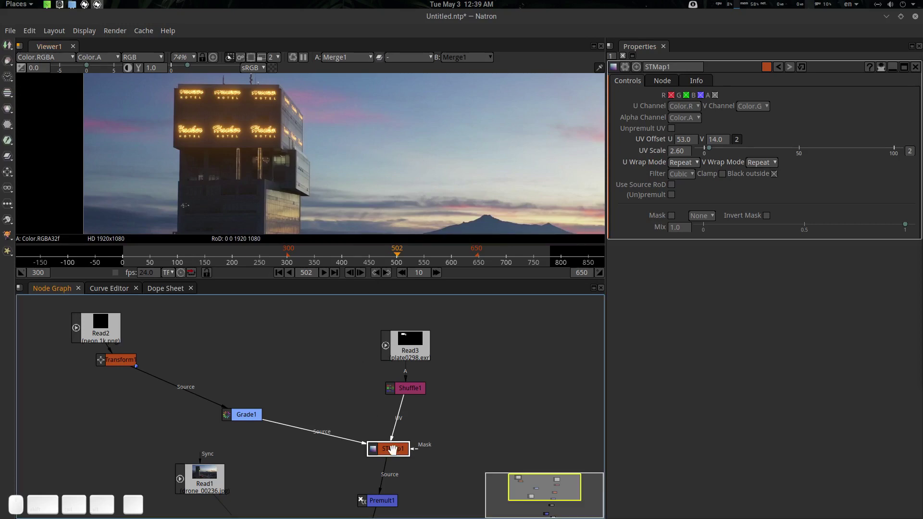
left_click_drag(392, 452, 406, 446)
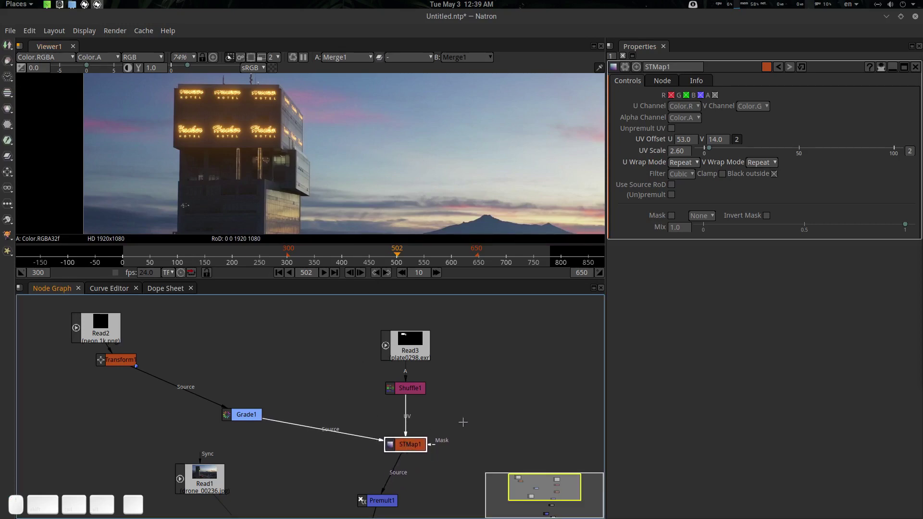
left_click_drag(461, 422, 452, 403)
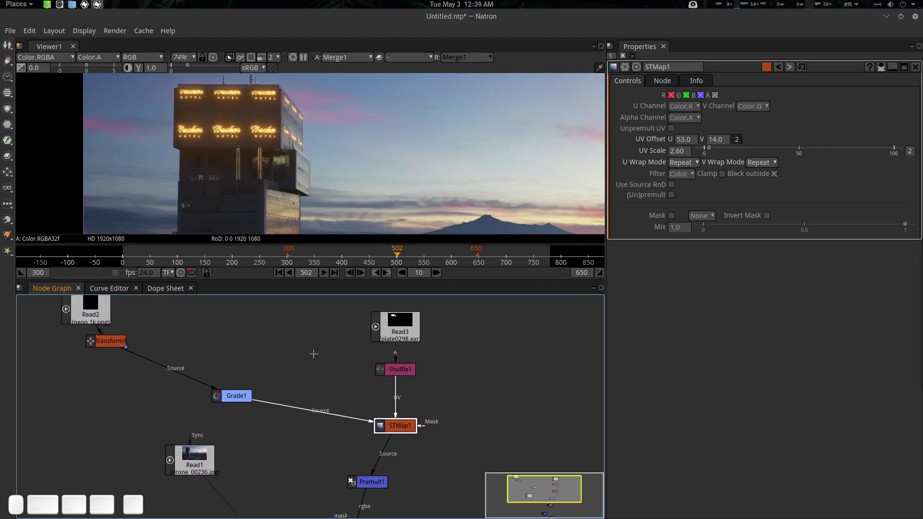
mouse_move(85, 4)
left_click(118, 19)
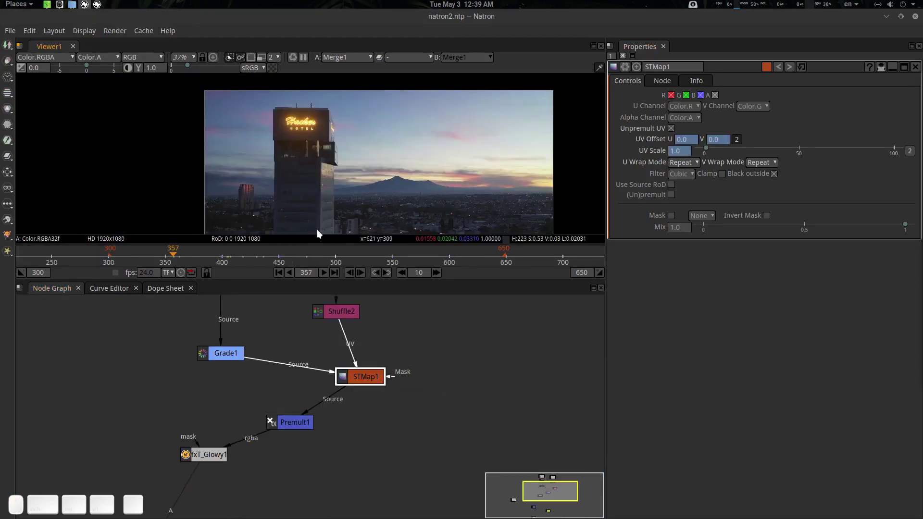
Examine STMap1's UV Offset and UV Scale animation curves, then scrub to frame 394 to check the sign.
right_click(657, 139)
left_click(691, 172)
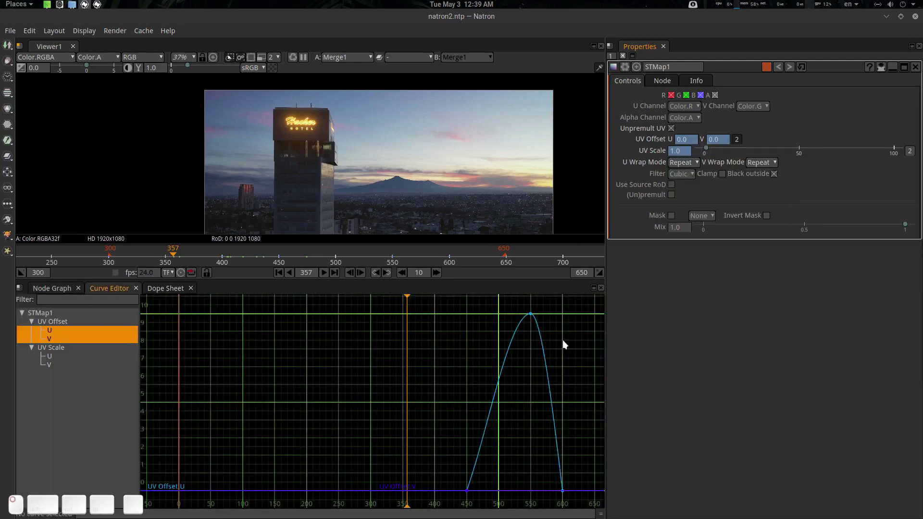
scroll(474, 380, "down", 6)
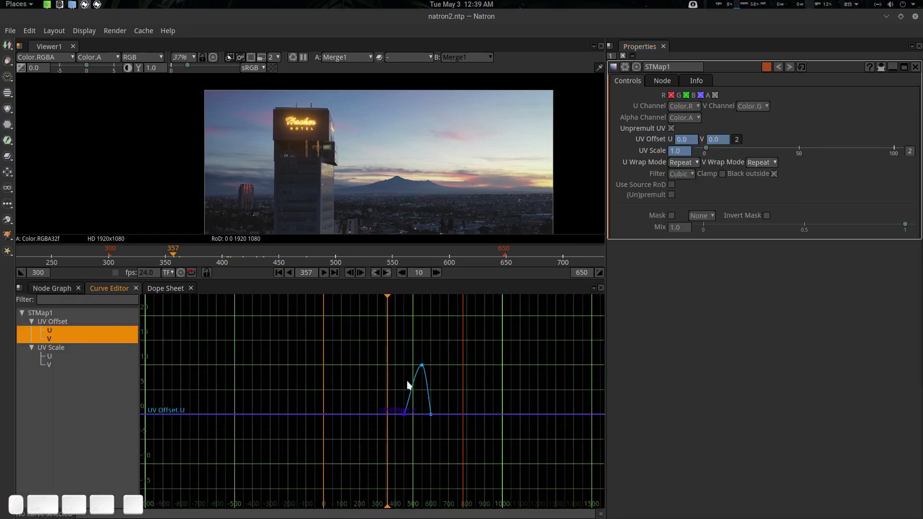
left_click(55, 347)
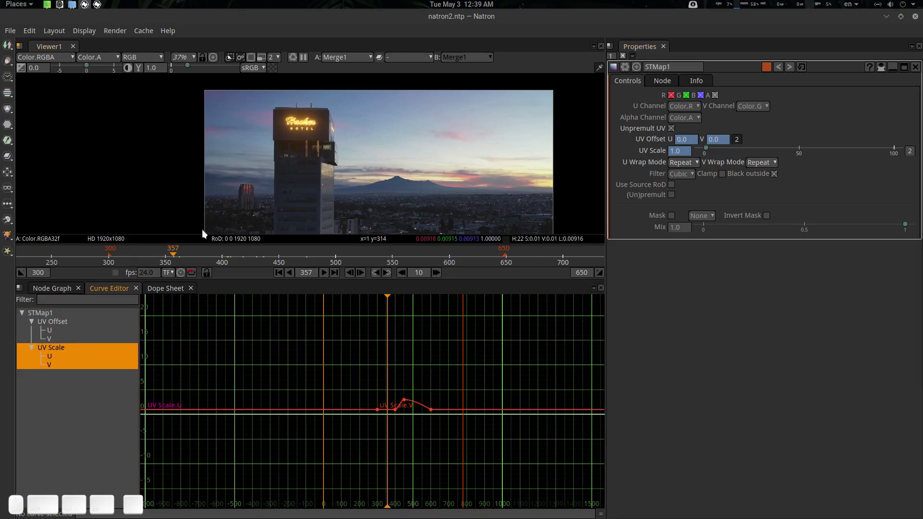
left_click_drag(174, 249, 215, 257)
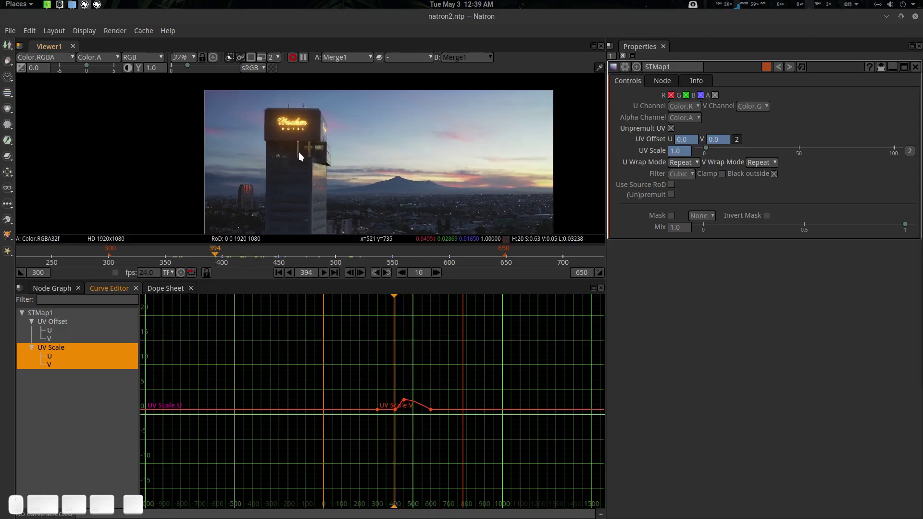
Examine Transform1's Scale animation curve and scrub the composite to frame 485.
left_click(52, 288)
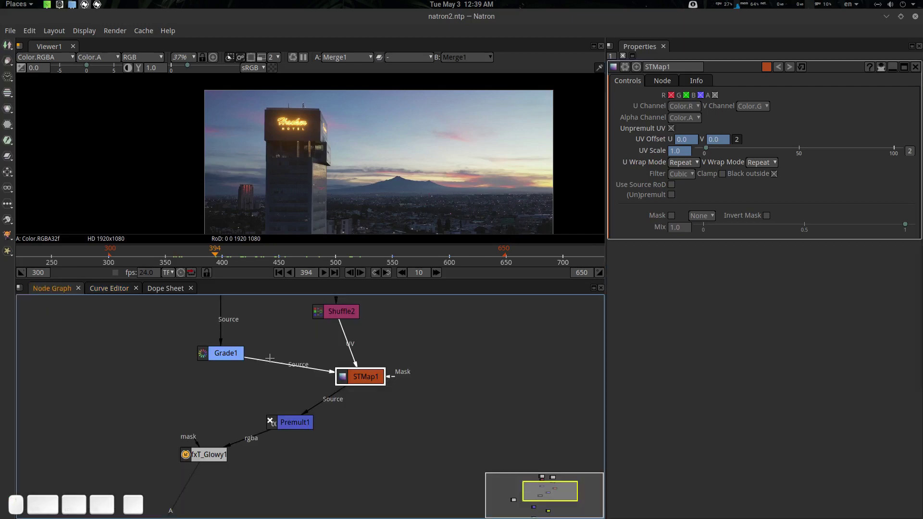
left_click_drag(269, 358, 278, 446)
left_click(243, 379)
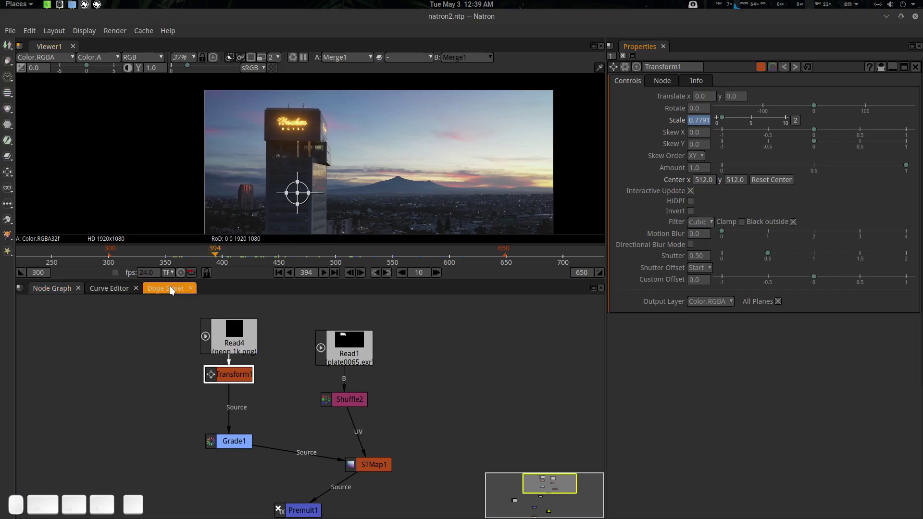
left_click(122, 290)
left_click(52, 319)
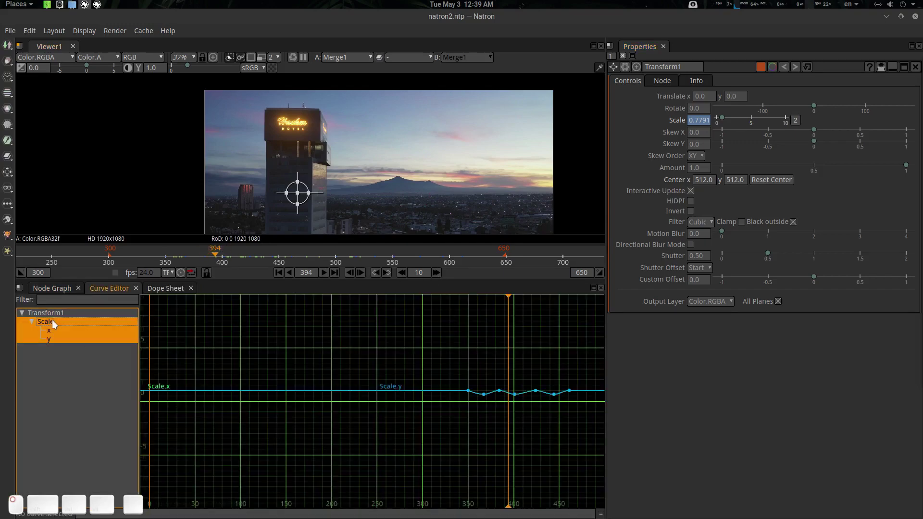
left_click_drag(459, 396, 313, 400)
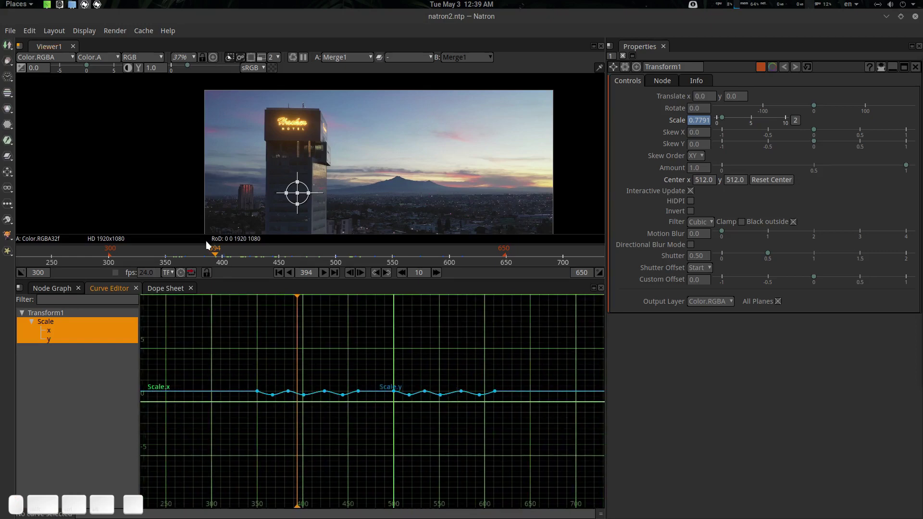
left_click_drag(222, 250, 319, 250)
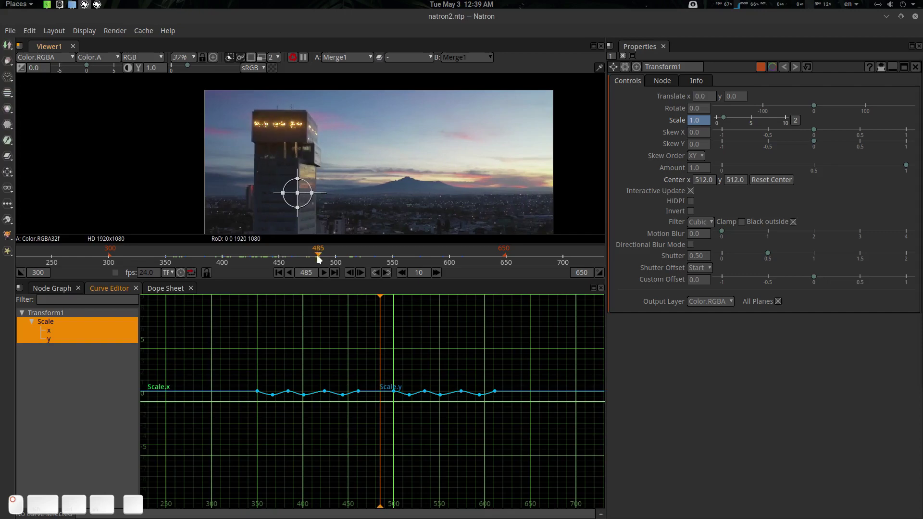
Return to the node graph and play the Hacker Hotel composite from frame 300.
left_click(52, 288)
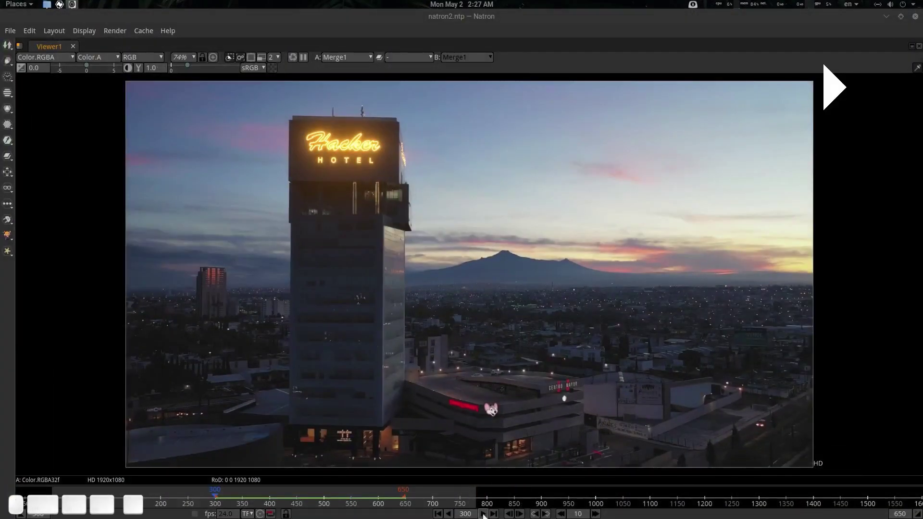
left_click(483, 513)
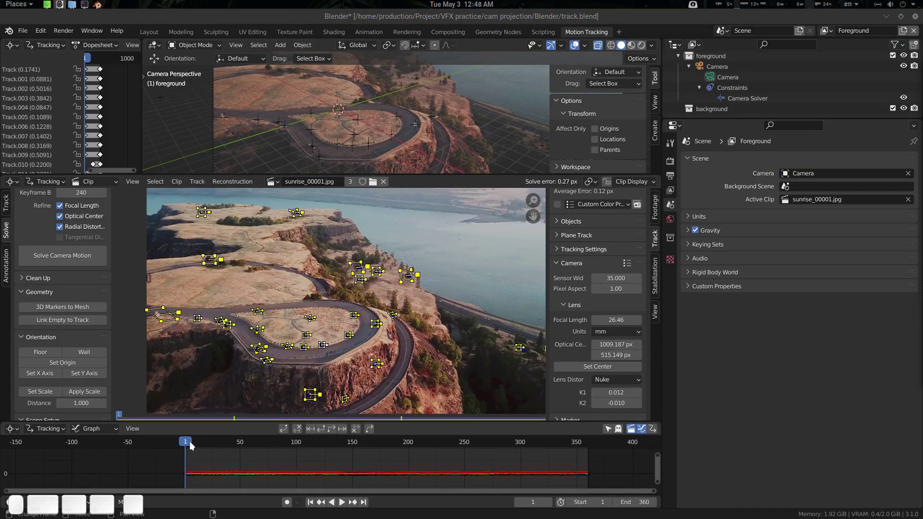
In Blender's track.blend, scrub the sunrise clip through frames 223 and 231 to 113, examining the solved tracks in the clip and camera view.
left_click_drag(188, 439, 434, 452)
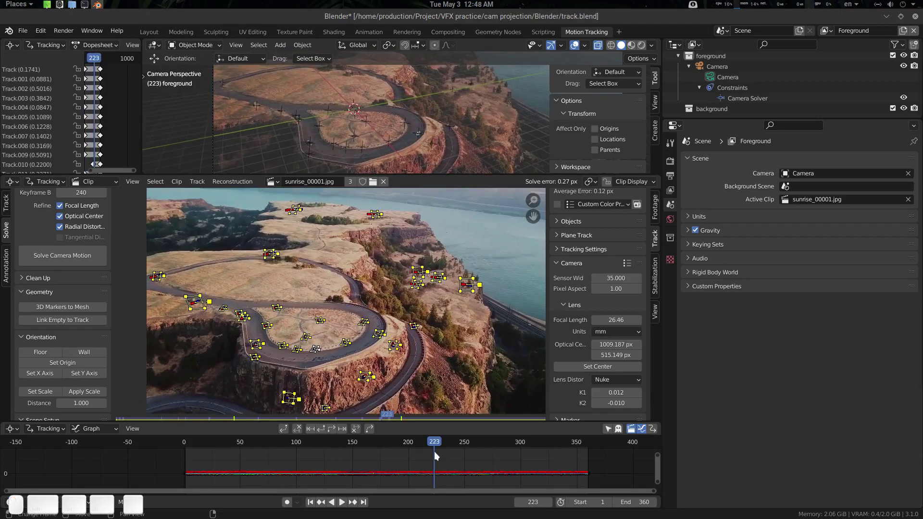
left_click(373, 453)
left_click_drag(364, 448, 436, 448)
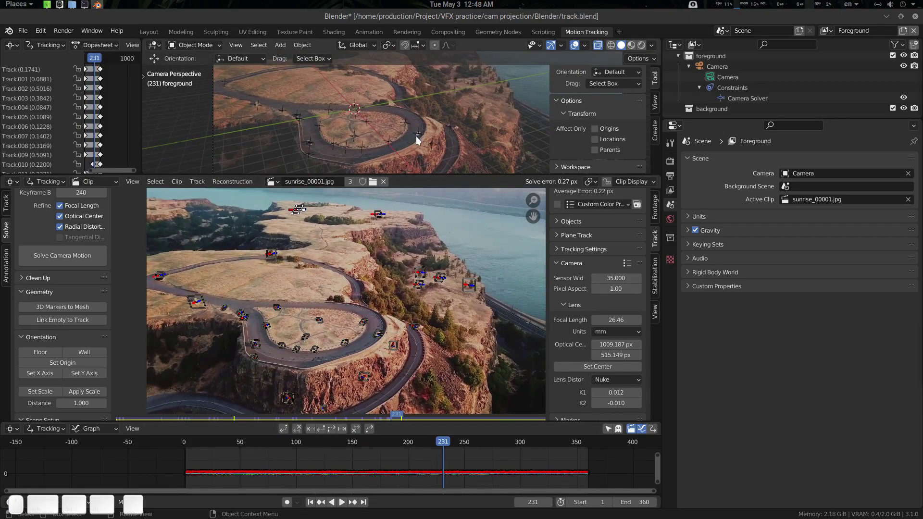
scroll(417, 132, "up", 6)
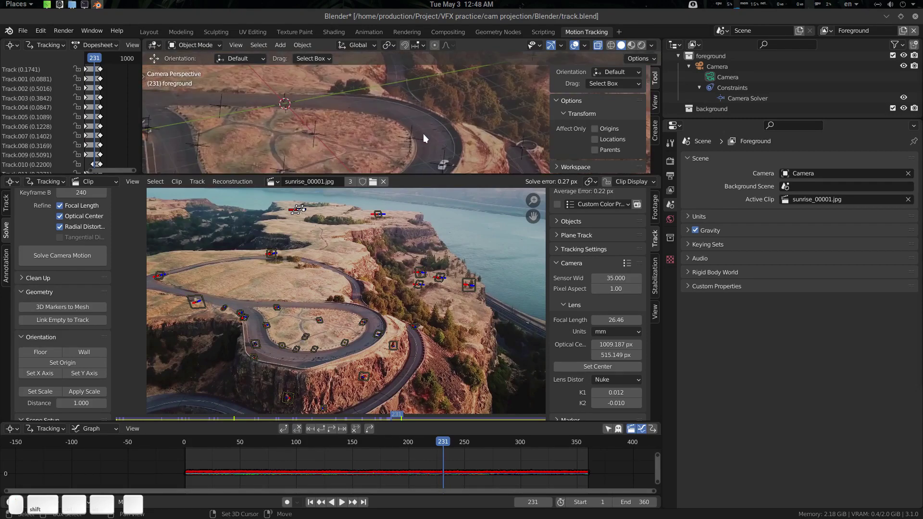
scroll(457, 93, "down", 3)
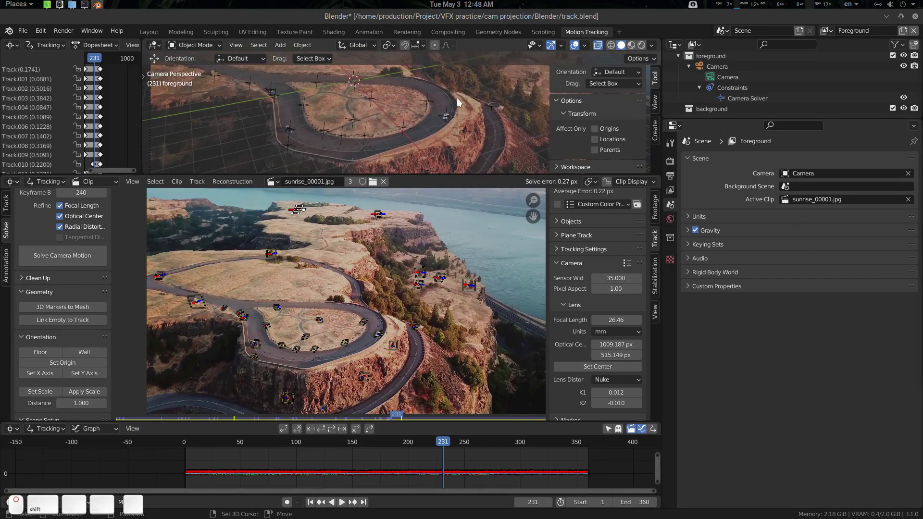
left_click_drag(457, 93, 445, 137)
scroll(445, 137, "up", 2)
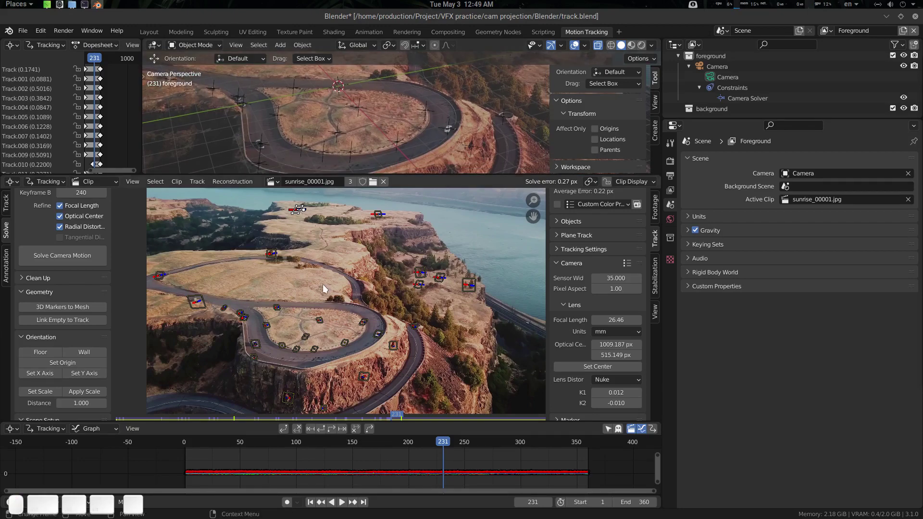
left_click_drag(448, 449, 311, 455)
scroll(377, 307, "down", 2)
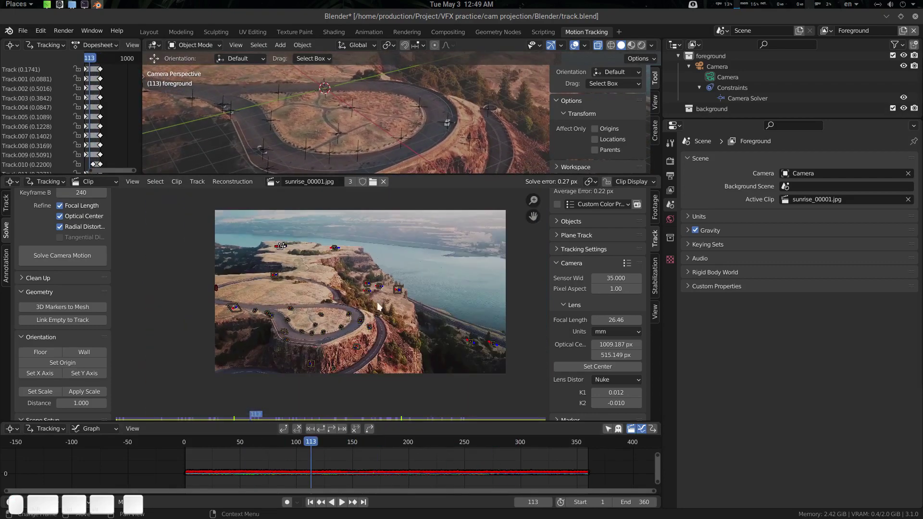
scroll(353, 95, "down", 2)
left_click_drag(374, 104, 453, 66)
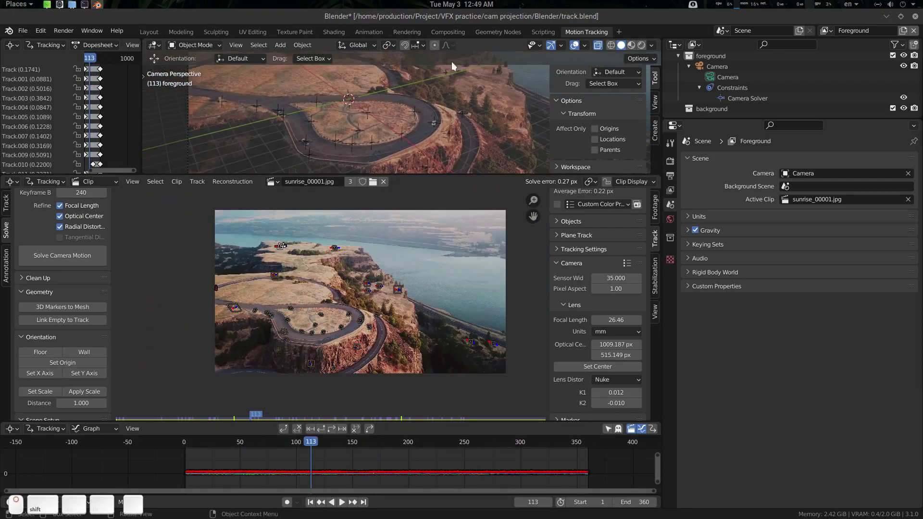
In the Layout workspace, add a plane, scale it about 5.9 times, and shift it along X over the road loop.
left_click(149, 32)
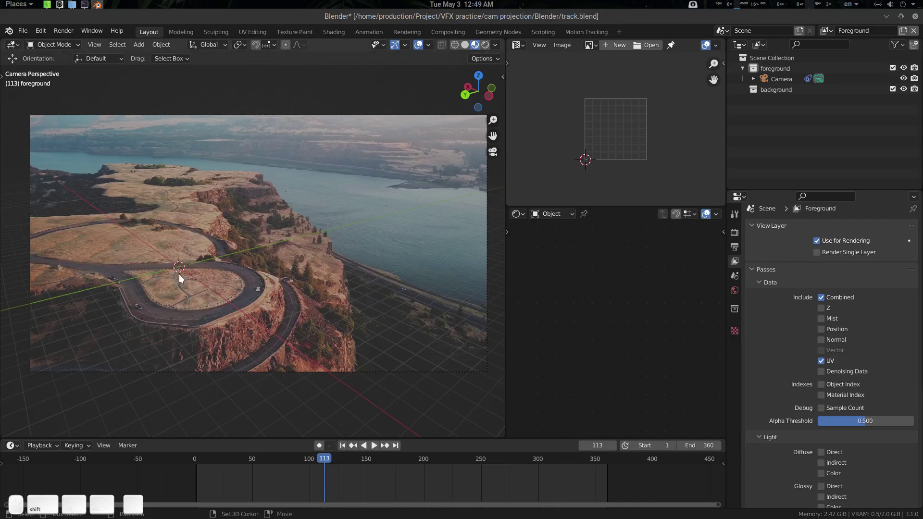
key("shift+a")
left_click(221, 270)
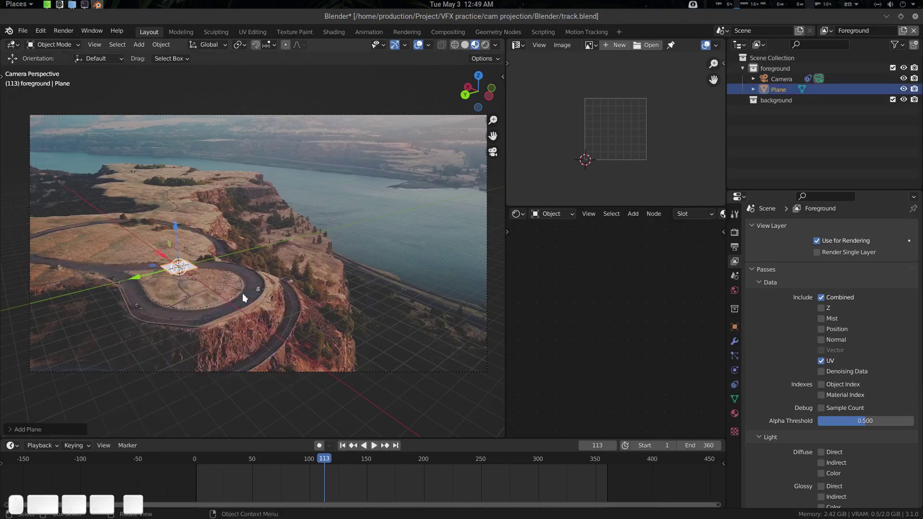
key("s")
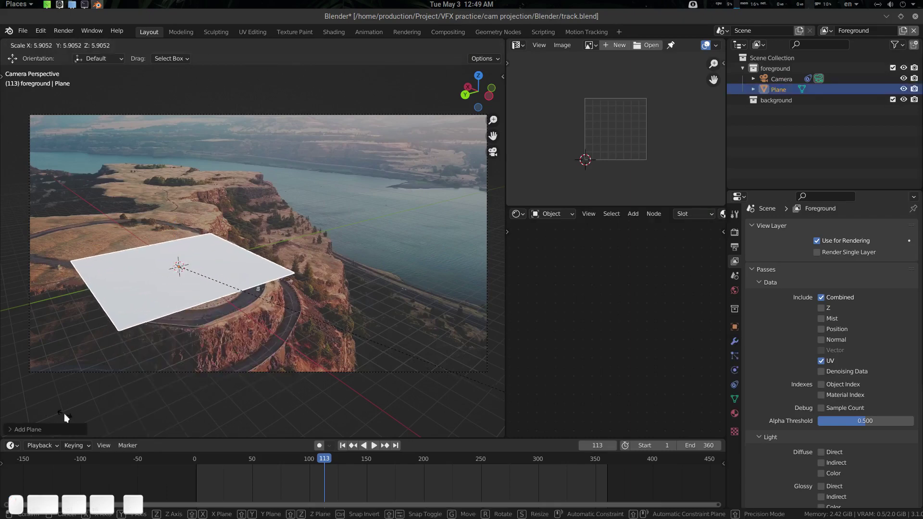
left_click(65, 417)
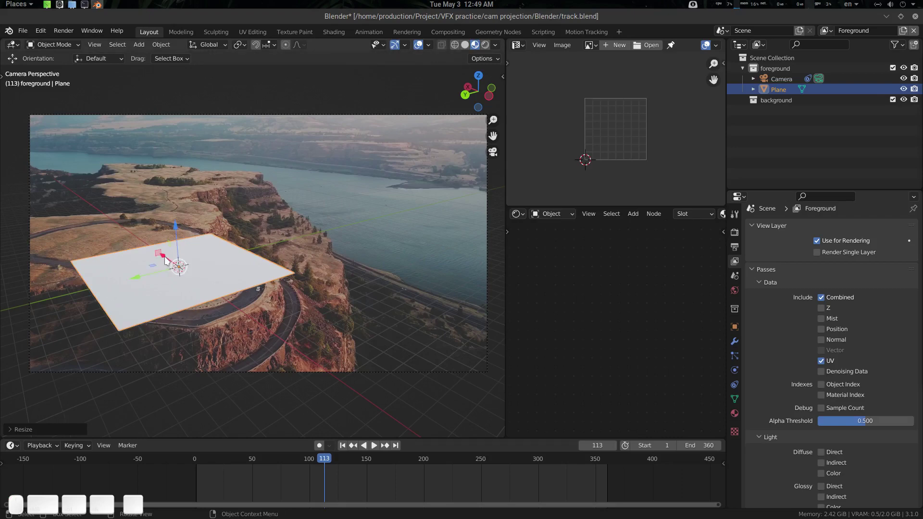
left_click_drag(165, 257, 176, 277)
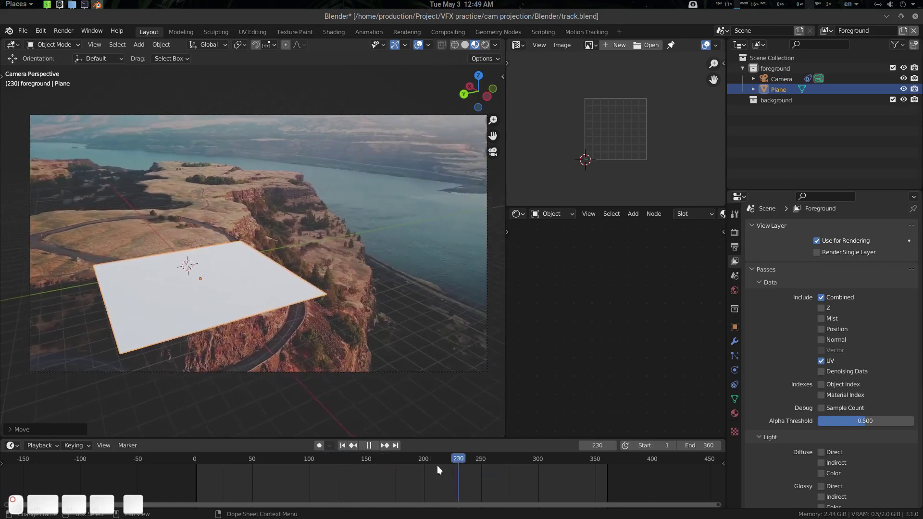
Scrub the timeline to check the plane against the footage and stop at frame 200.
left_click_drag(312, 476, 356, 461)
left_click(425, 461)
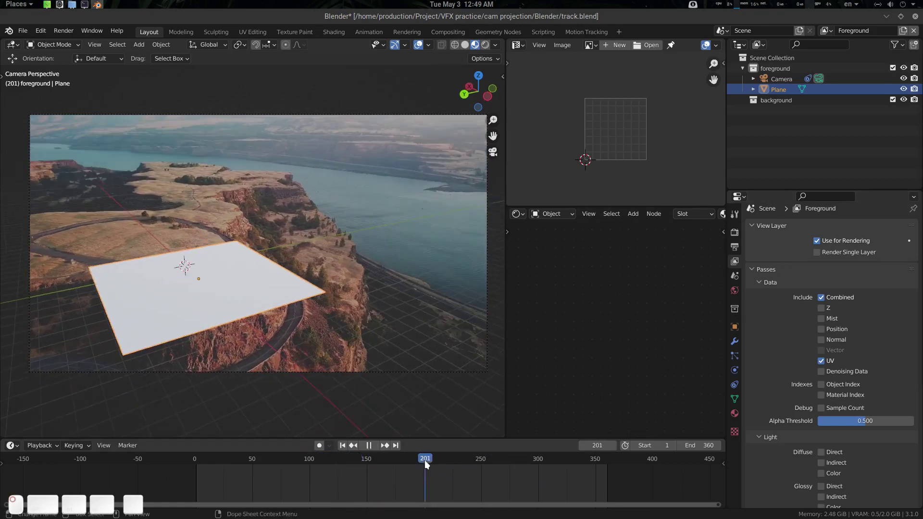
key("Left")
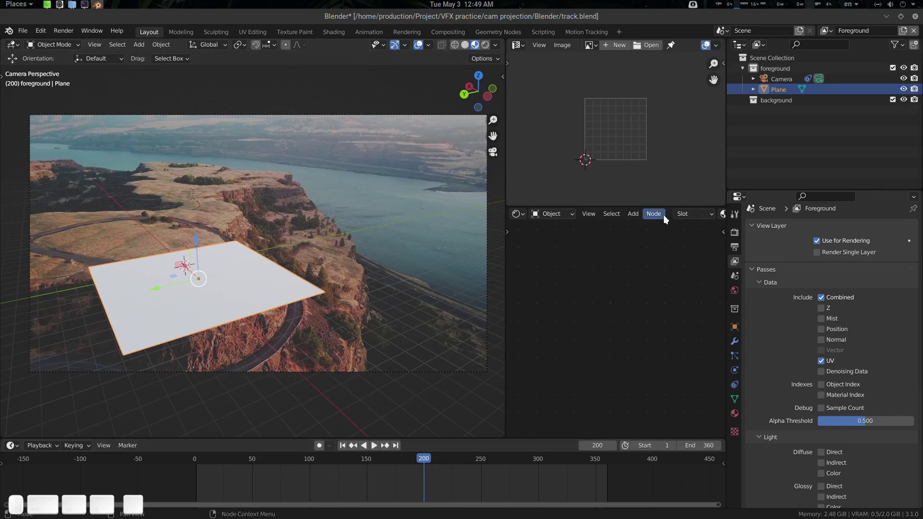
Give the plane a new node-based material and place an Image Texture node beside the Principled BSDF.
scroll(663, 215, "down", 5)
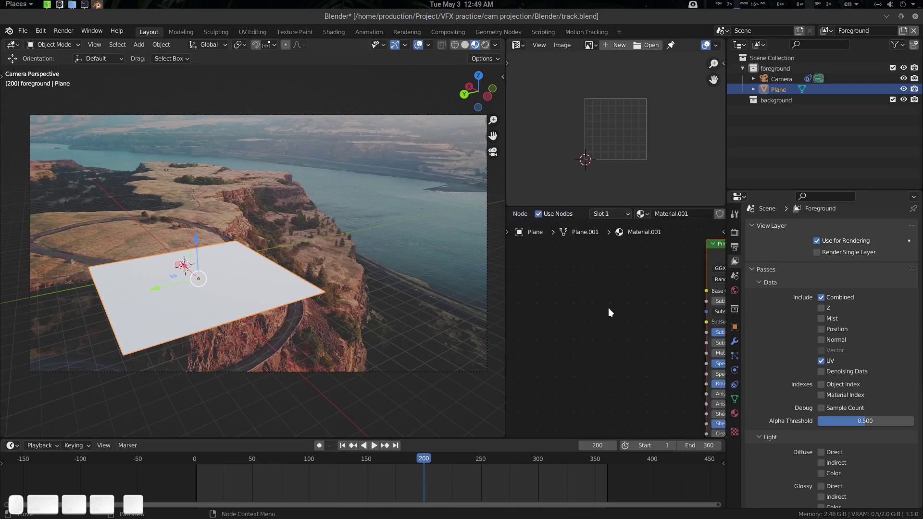
left_click_drag(669, 278, 625, 275)
left_click(604, 283)
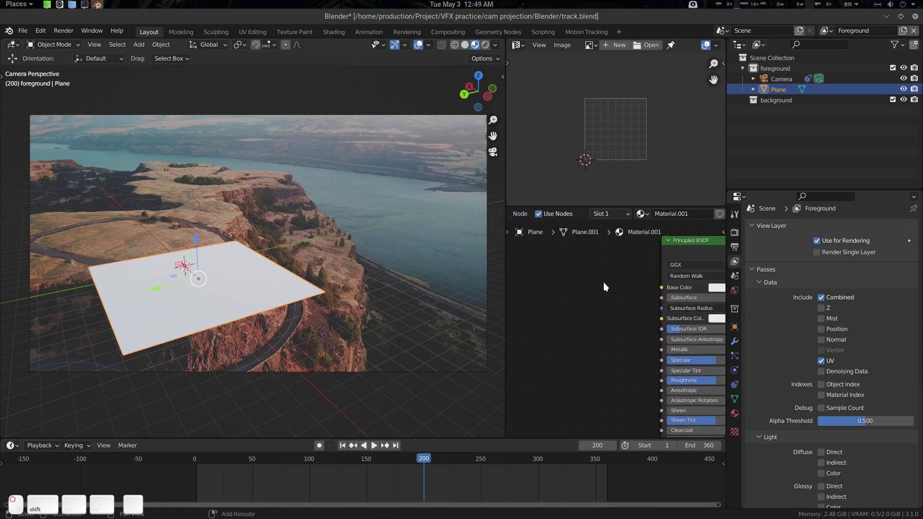
key("shift+a")
type("image")
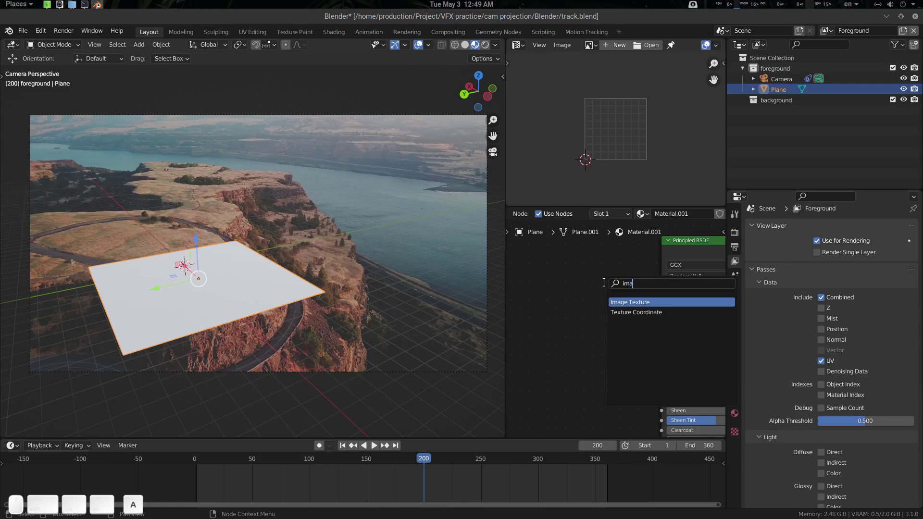
key("Return")
left_click(541, 277)
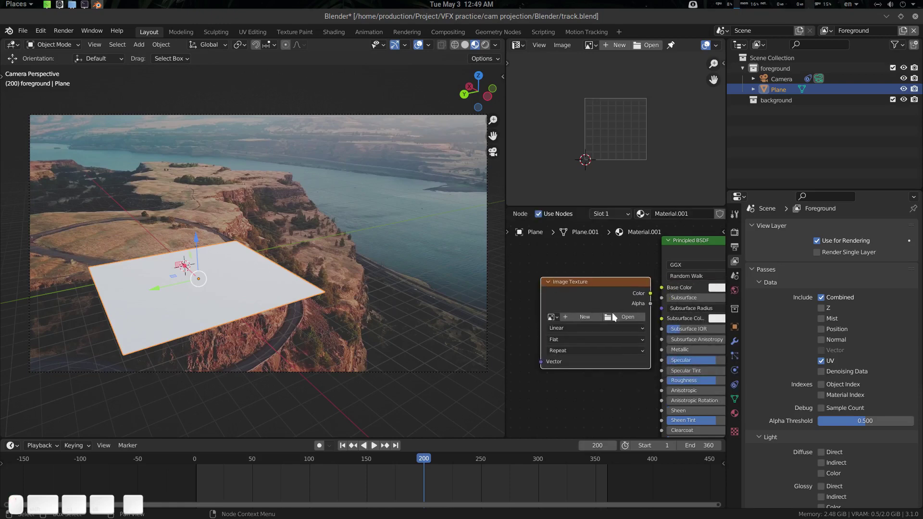
Load the footage frame sunrise_00200.jpg into the Image Texture node.
left_click(625, 318)
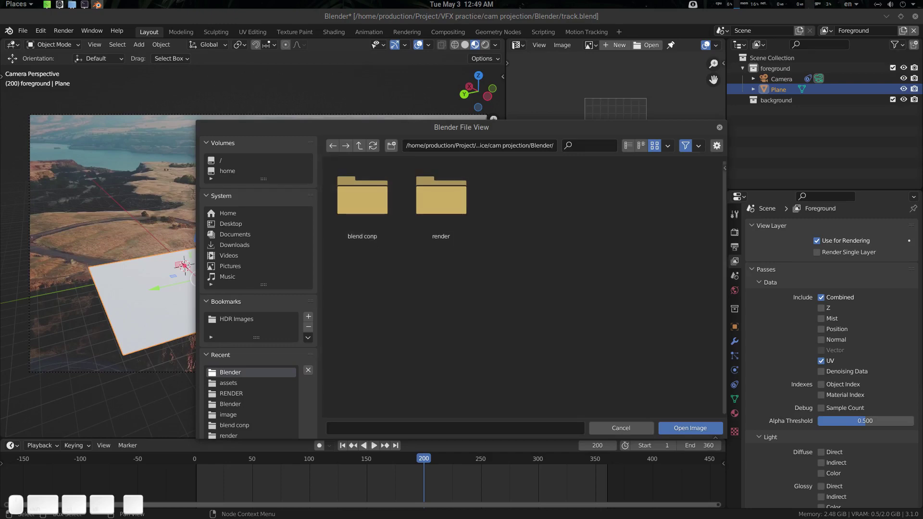
key("BackSpace")
left_click(674, 211)
double_click(674, 211)
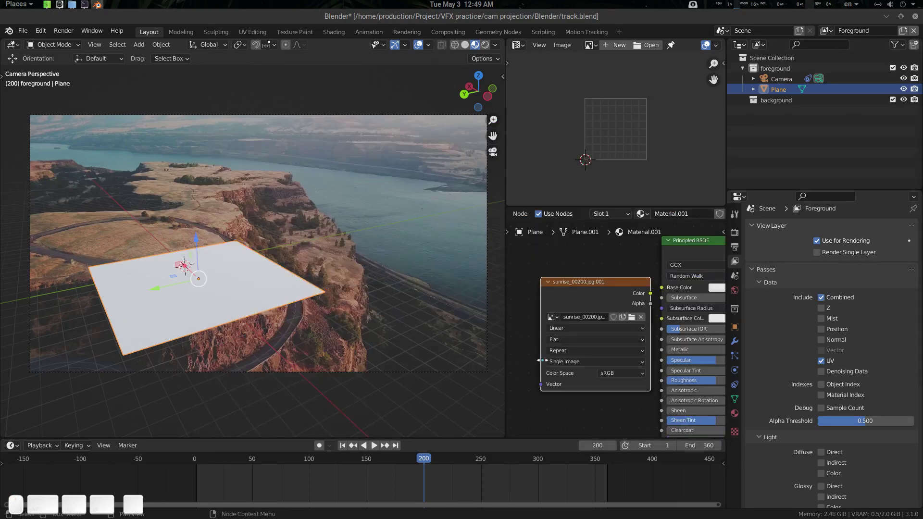
Connect the image texture's Color to the Principled BSDF's Base Color and preview the texture directly on the plane.
left_click_drag(602, 299, 668, 290)
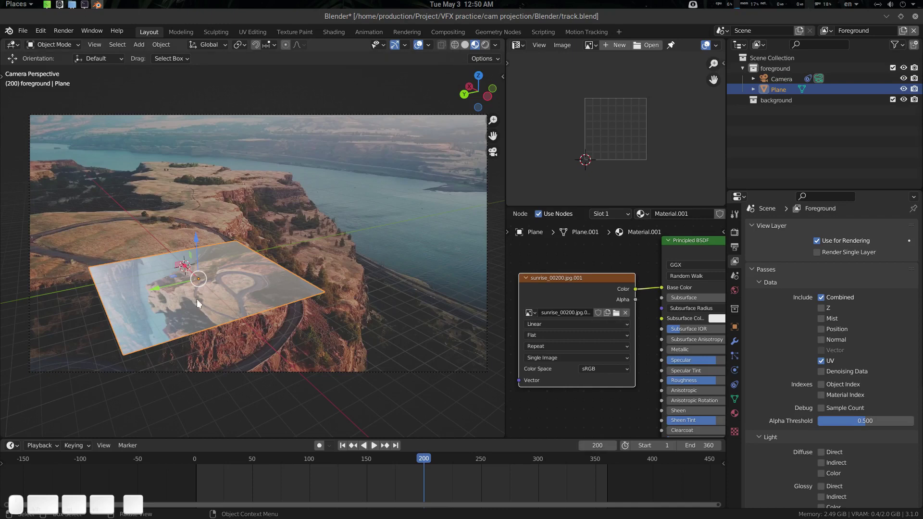
left_click(607, 281, "ctrl+shift")
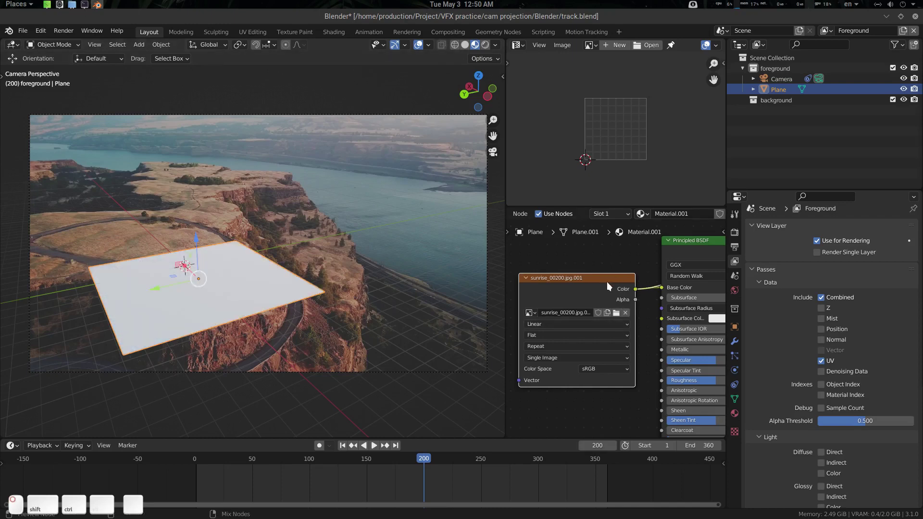
scroll(641, 332, "down", 5)
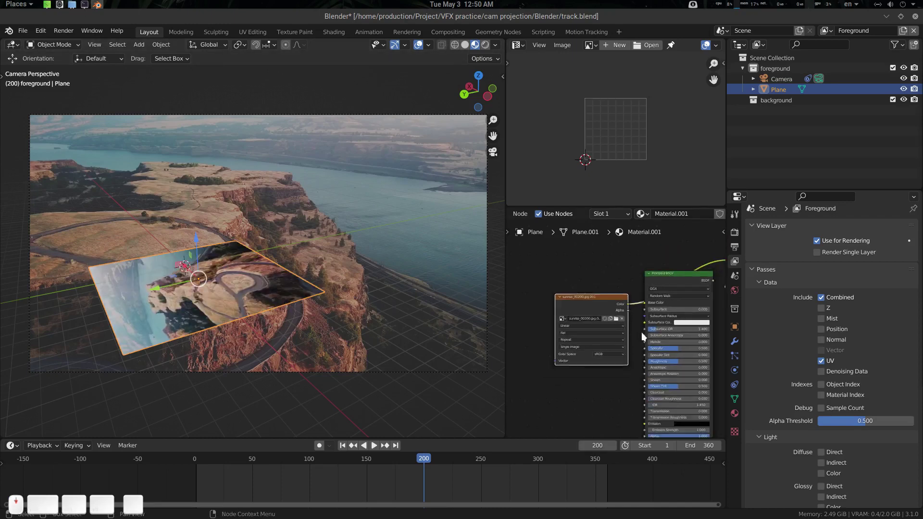
scroll(568, 359, "up", 3)
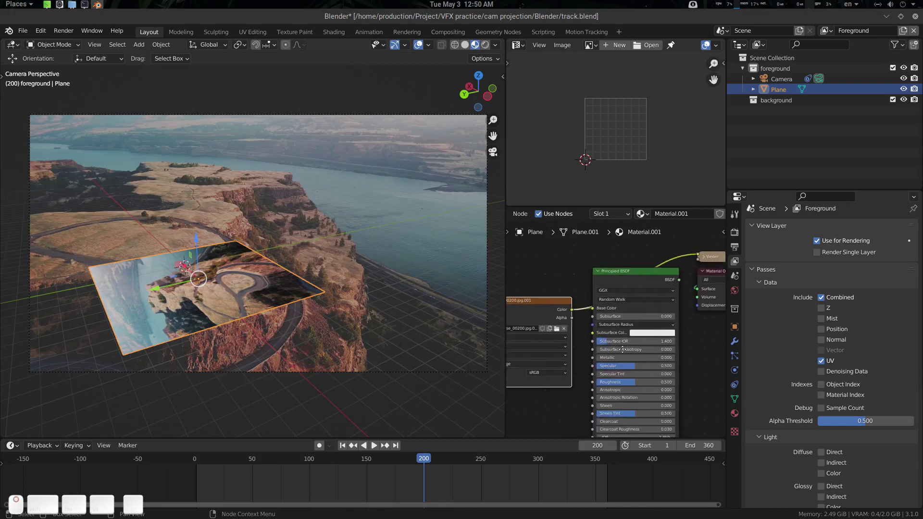
Duplicate the tracked camera in place at frame 200, after checking its Camera Solver constraint.
key("alt+a")
left_click(258, 290)
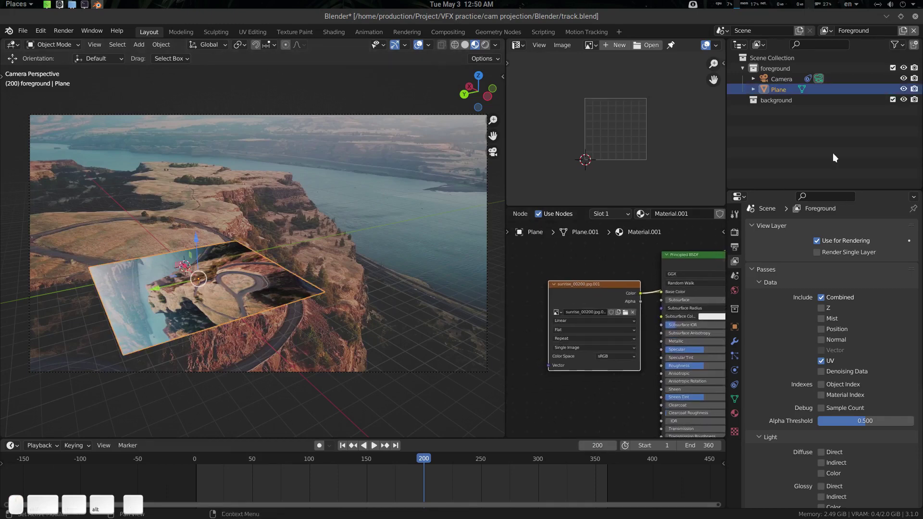
left_click(781, 77)
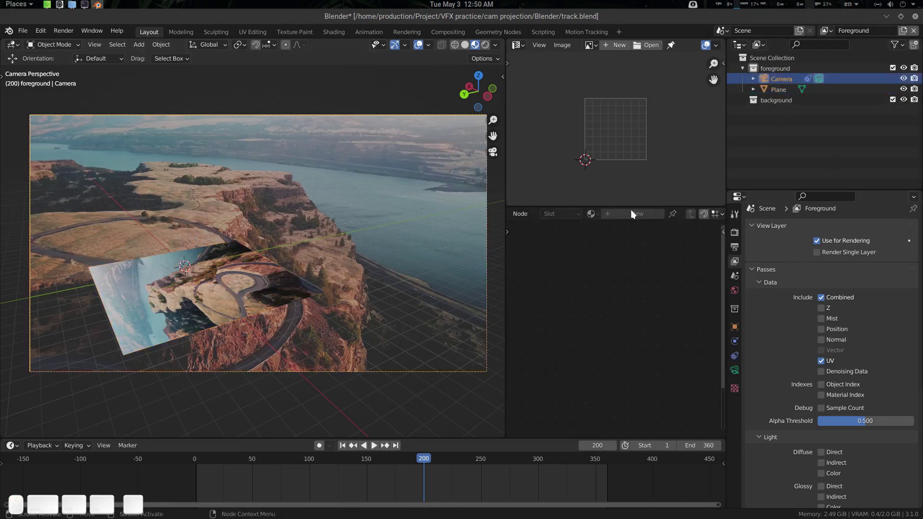
left_click(734, 369)
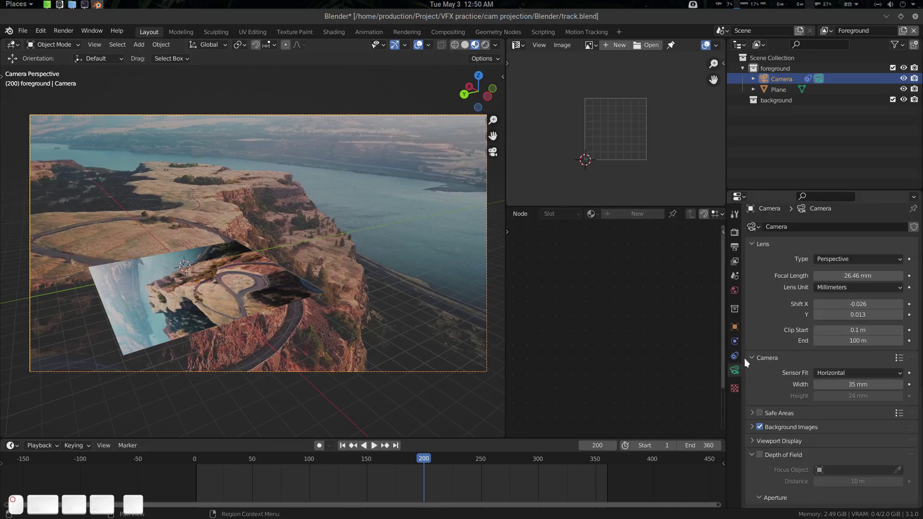
left_click(734, 355)
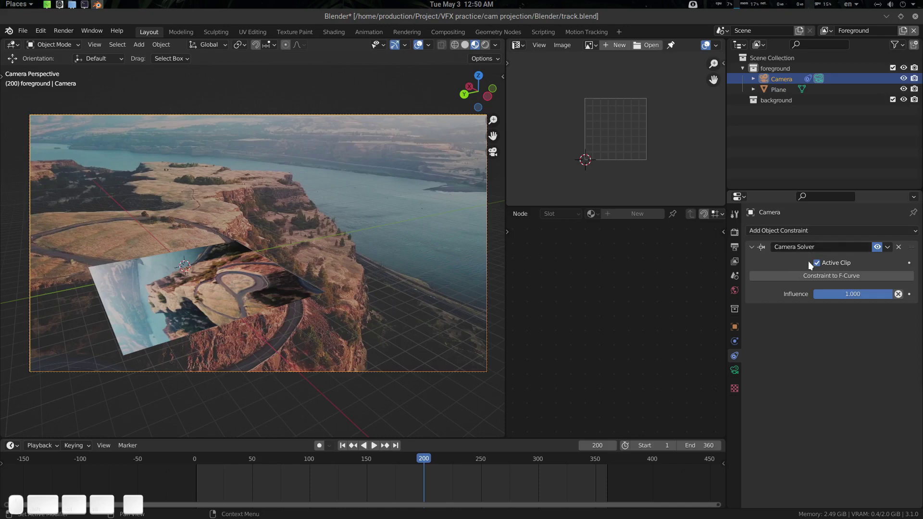
key("space")
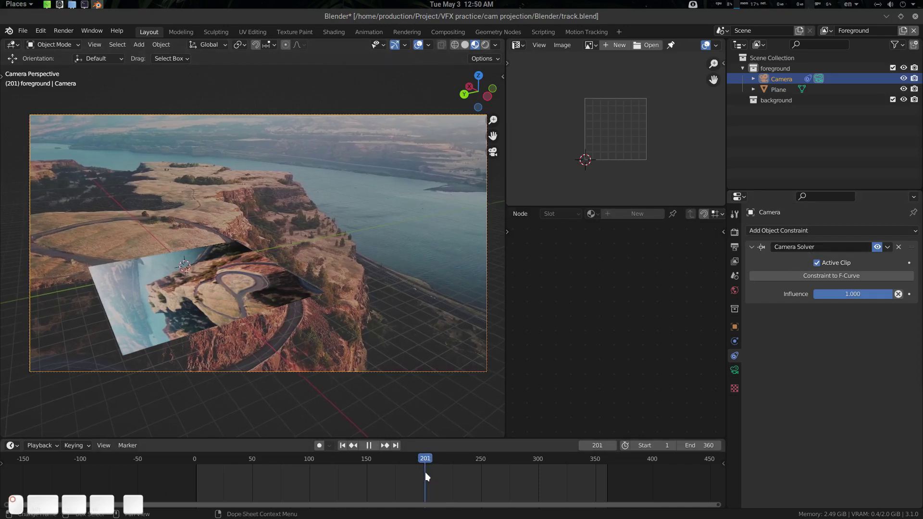
key("space")
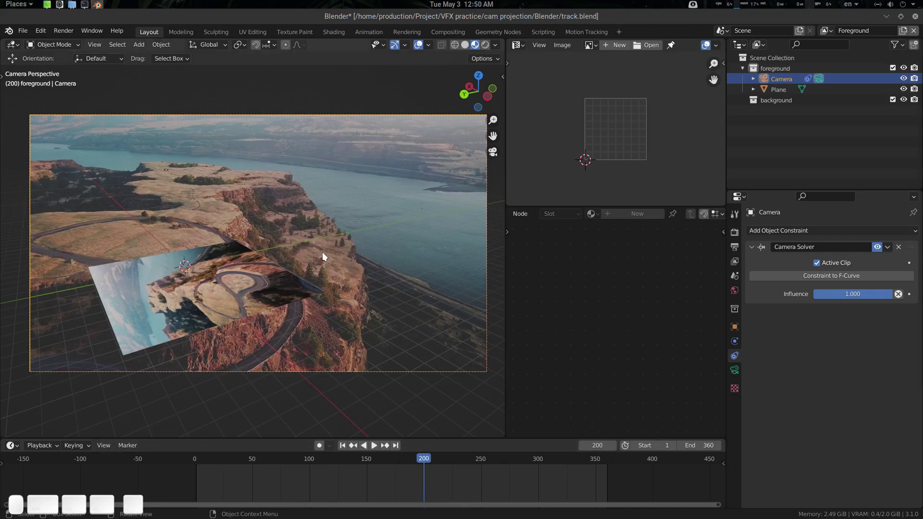
key("shift+d")
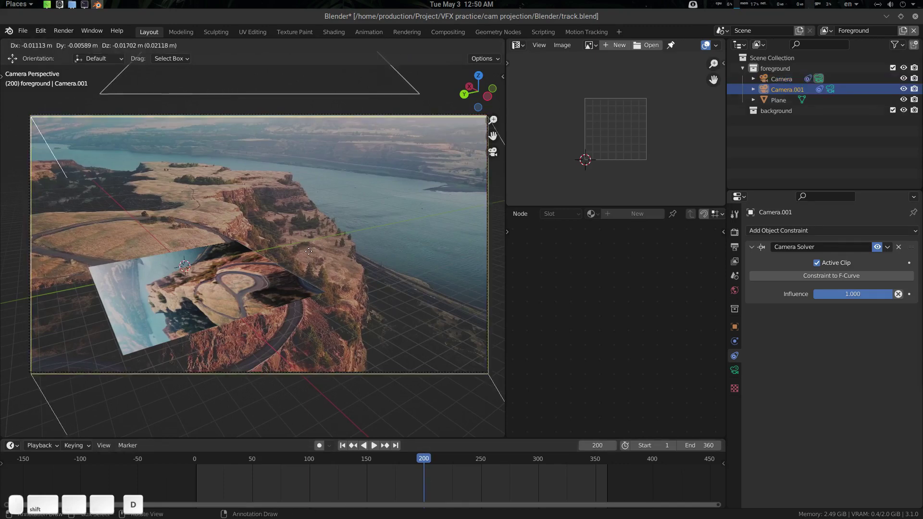
left_click(313, 268)
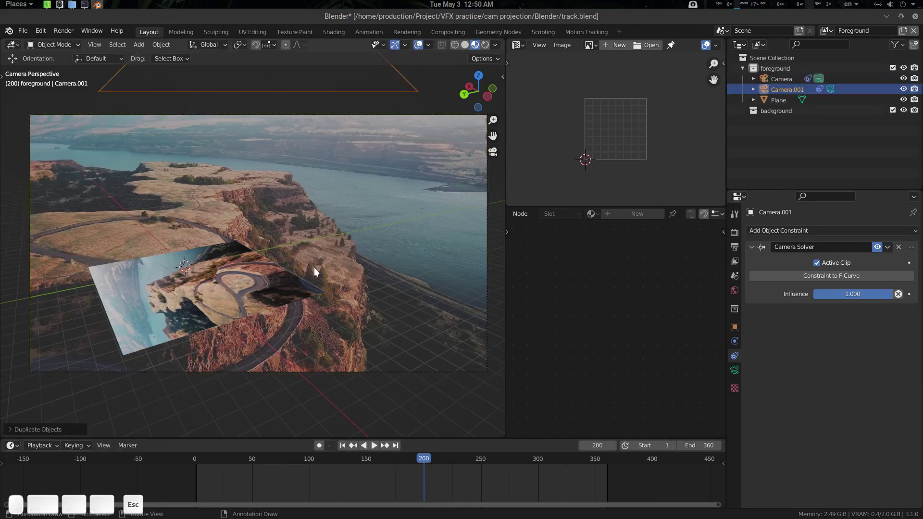
Apply the Camera Solver constraint on the duplicated camera Camera.001 to fix it at the current frame's position.
left_click(793, 87)
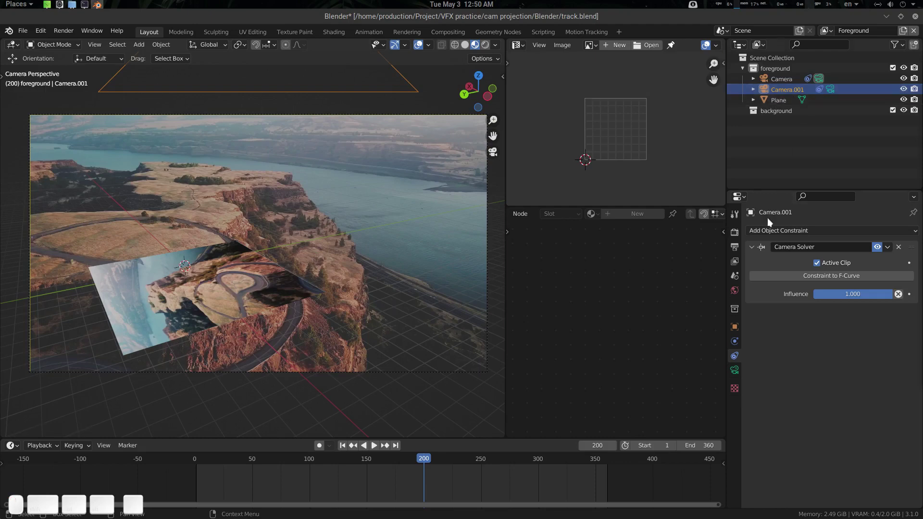
left_click(887, 247)
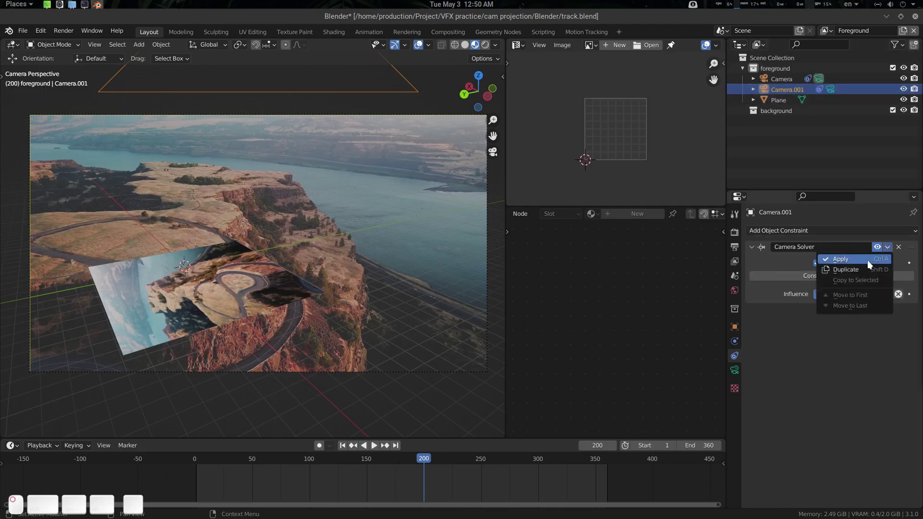
left_click(867, 260)
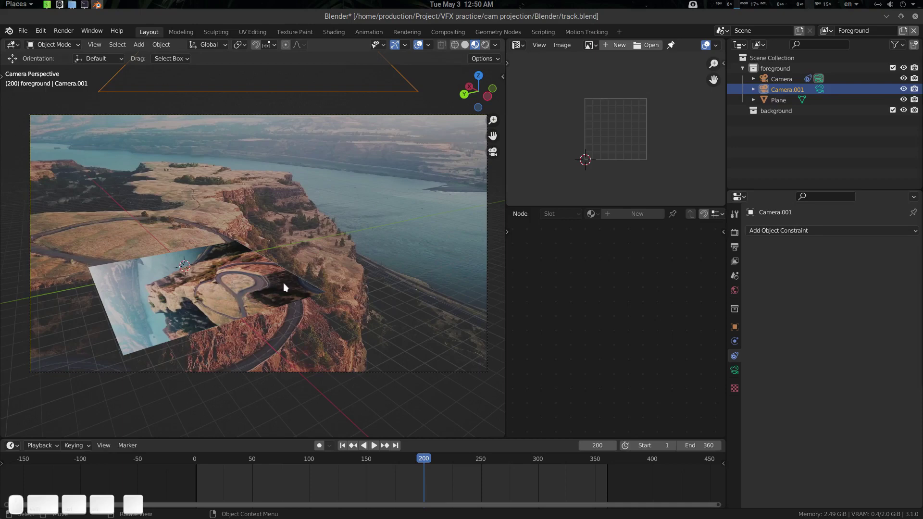
Add a UV Project modifier to the plane, using UVMap as the UV map and Camera.001 as the projector object.
left_click(267, 289)
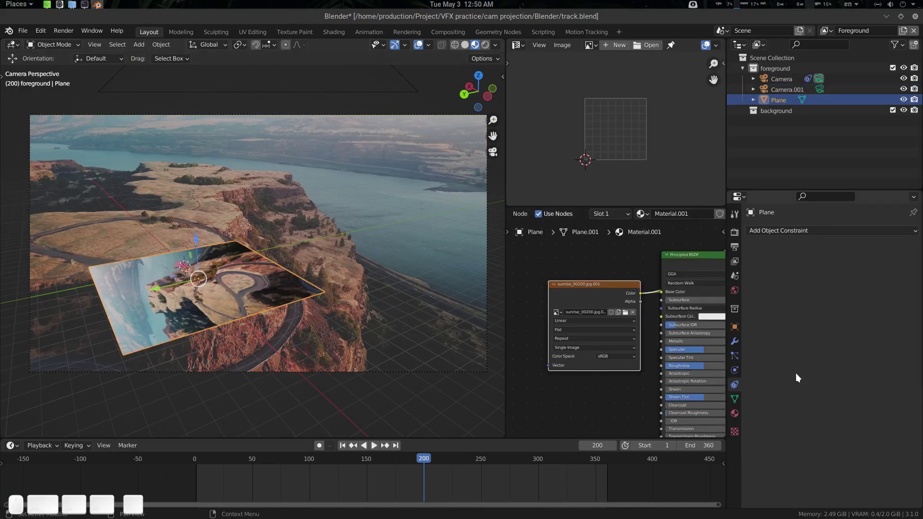
left_click(736, 342)
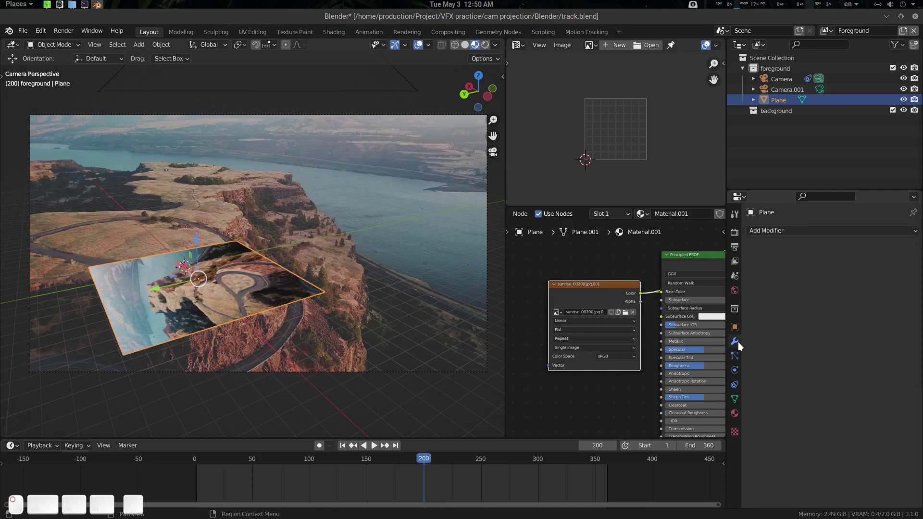
left_click(804, 232)
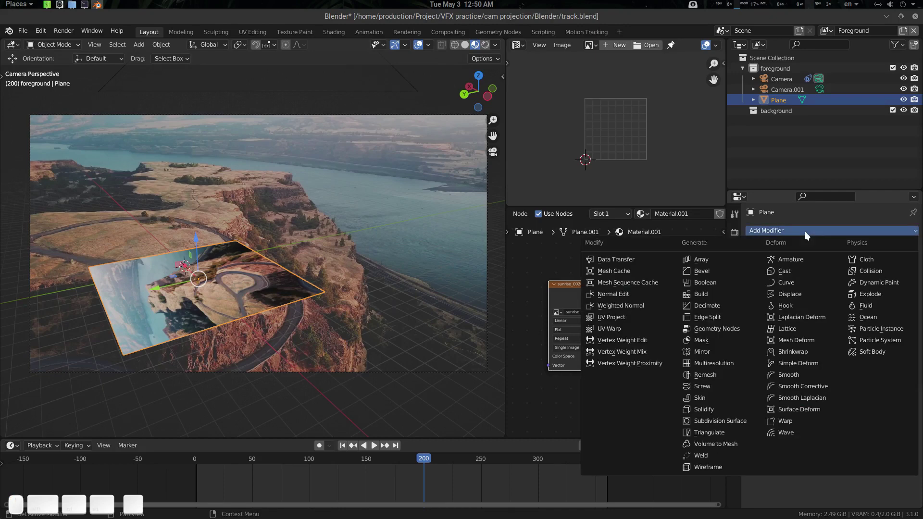
left_click(637, 317)
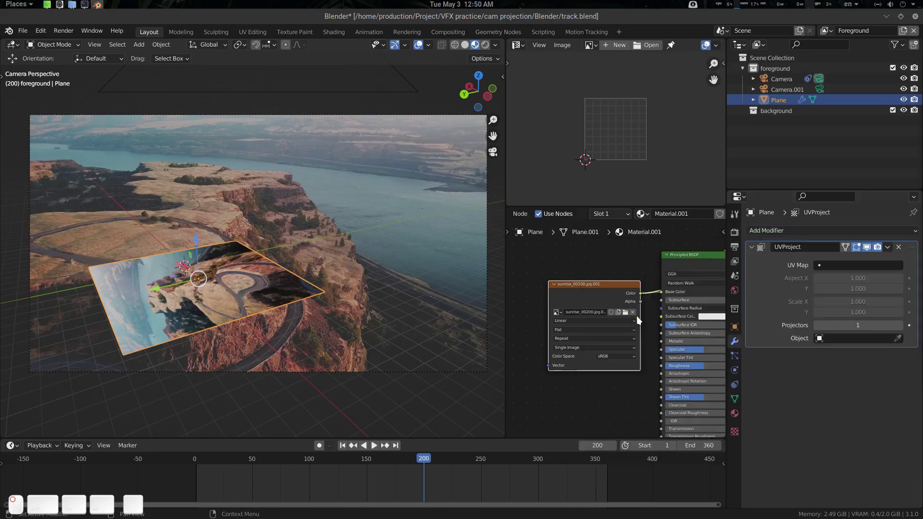
left_click(852, 264)
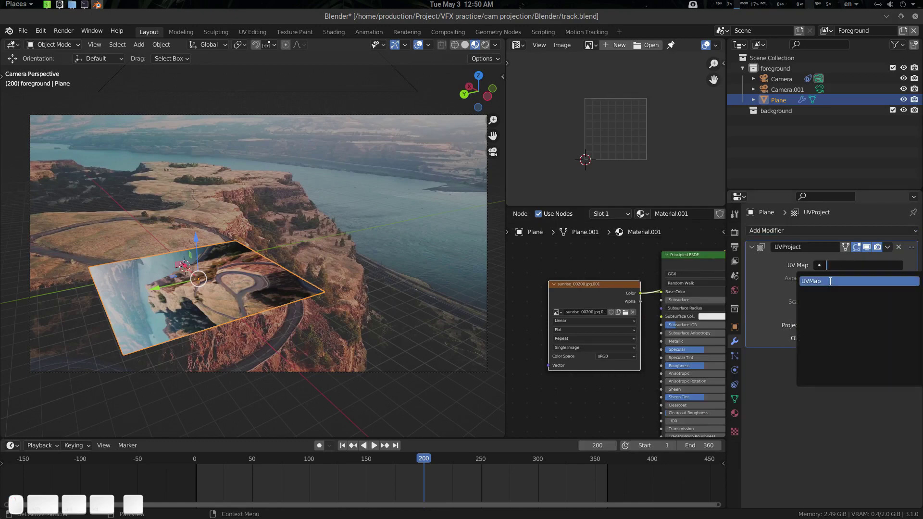
left_click(830, 281)
left_click(850, 338)
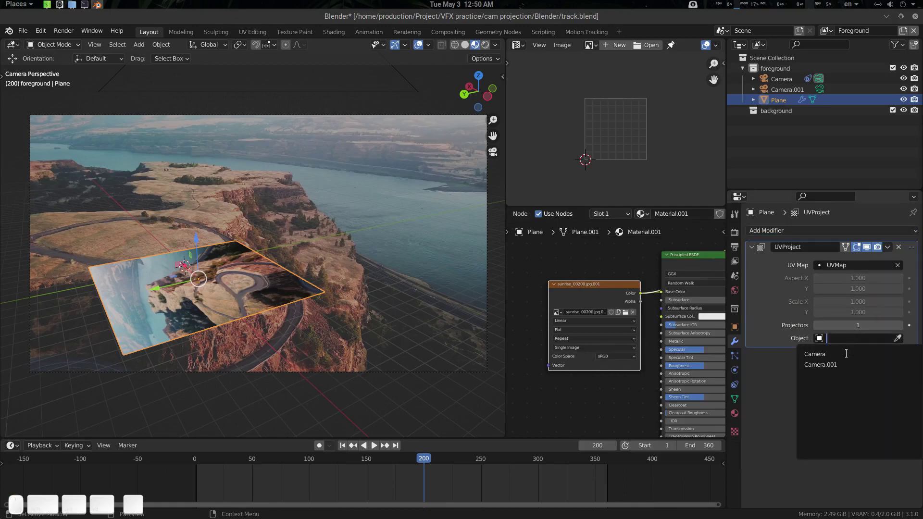
left_click(846, 363)
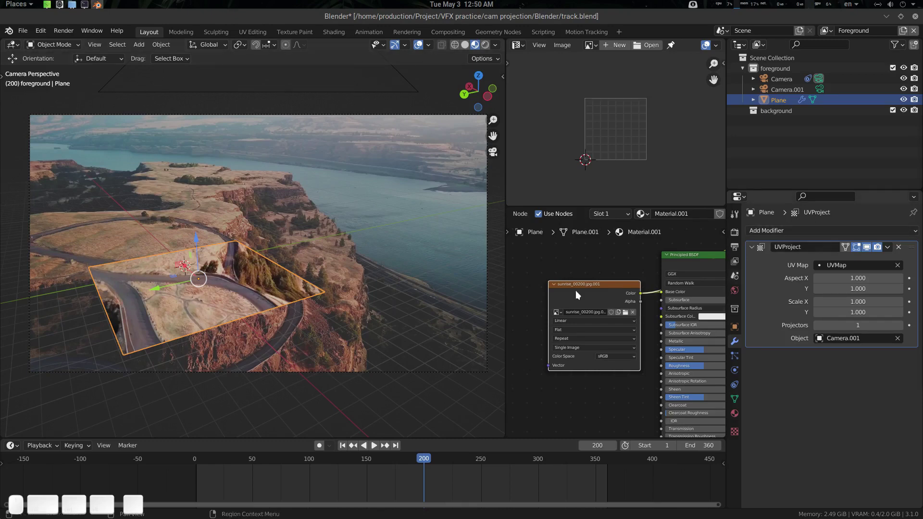
Add a Simple Subdivision modifier above the plane's UV Project modifier, with viewport and render levels of 6.
key("ctrl+2")
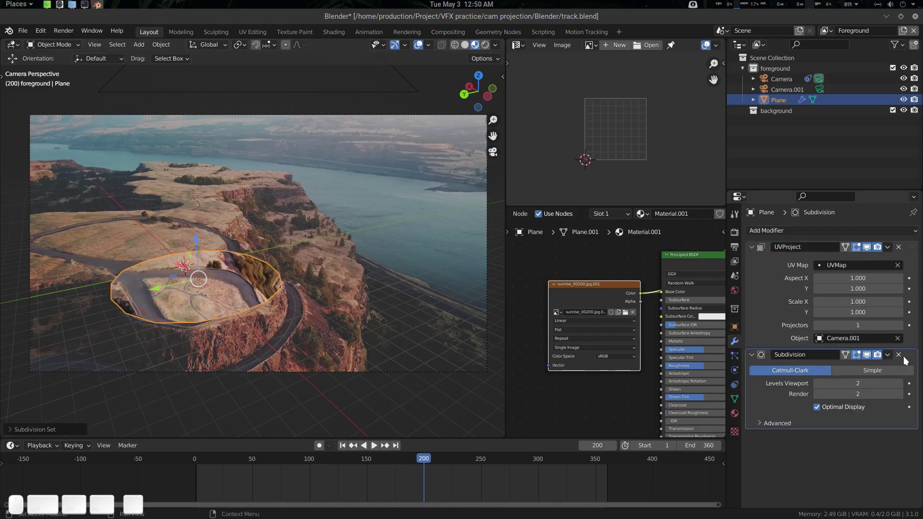
left_click_drag(905, 354, 877, 287)
left_click(890, 264)
type("6")
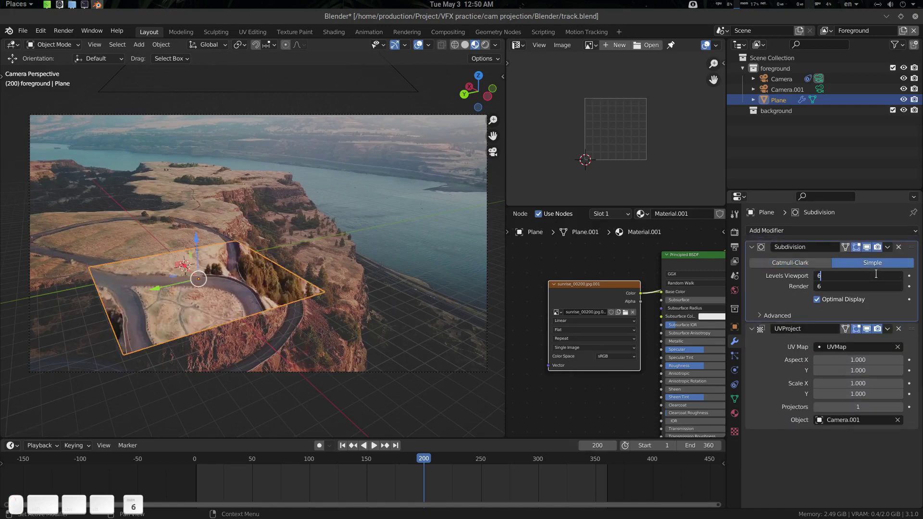
key("Return")
Scrub the footage to frame 261 to check the projection and set the UV Project modifier's Aspect X to 1920/1080.
left_click(283, 261)
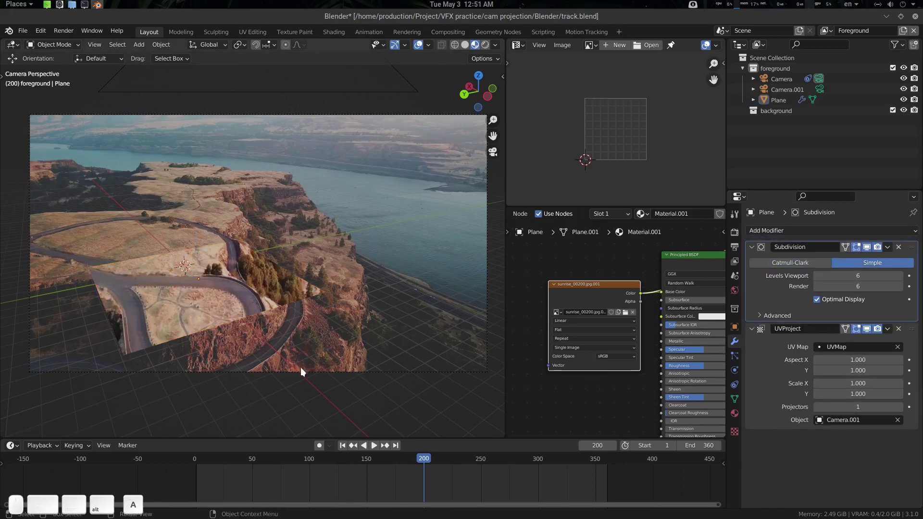
key("space")
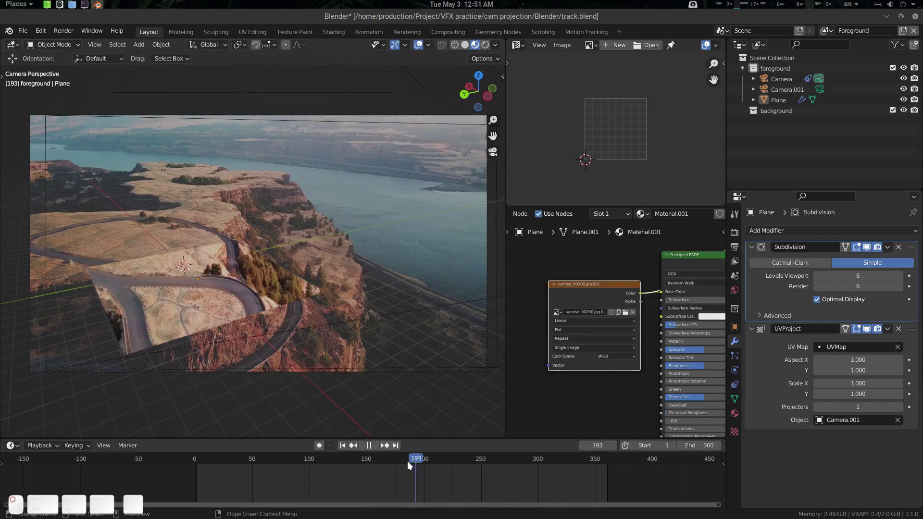
left_click_drag(457, 456, 493, 455)
key("space")
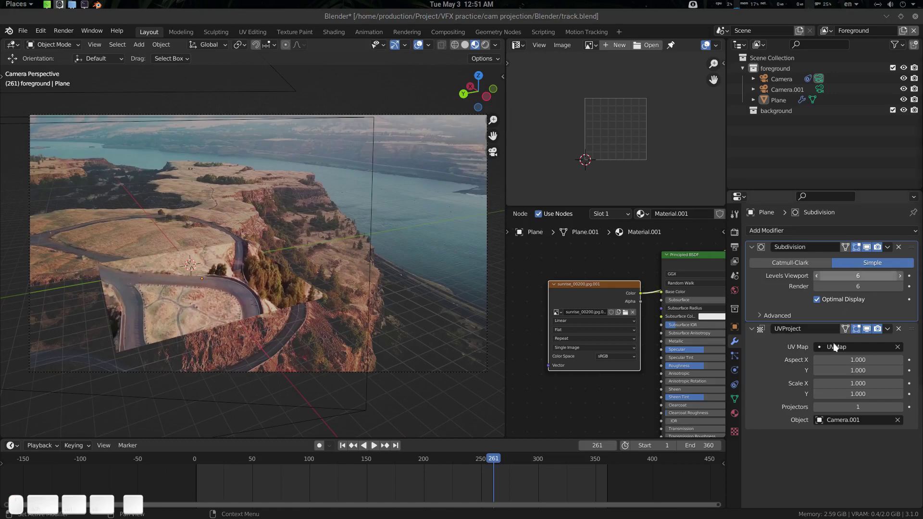
left_click(863, 360)
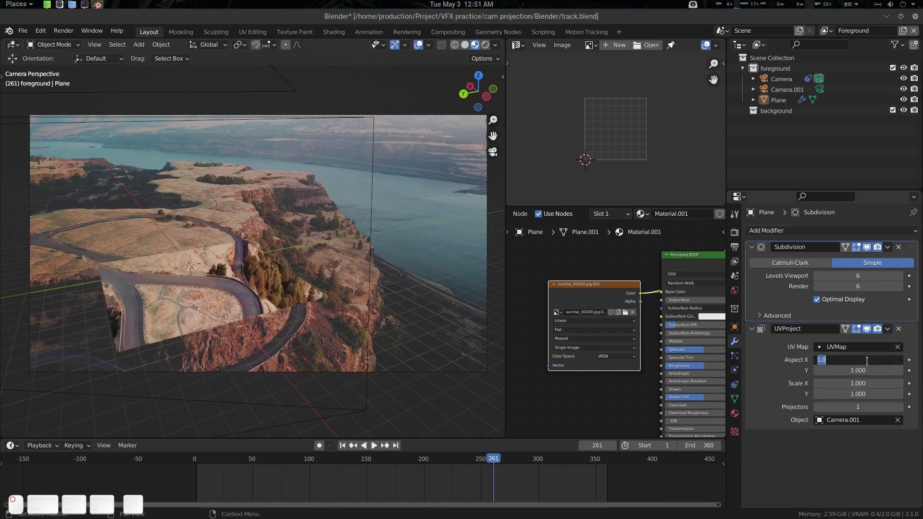
type("1920/1080")
key("Return")
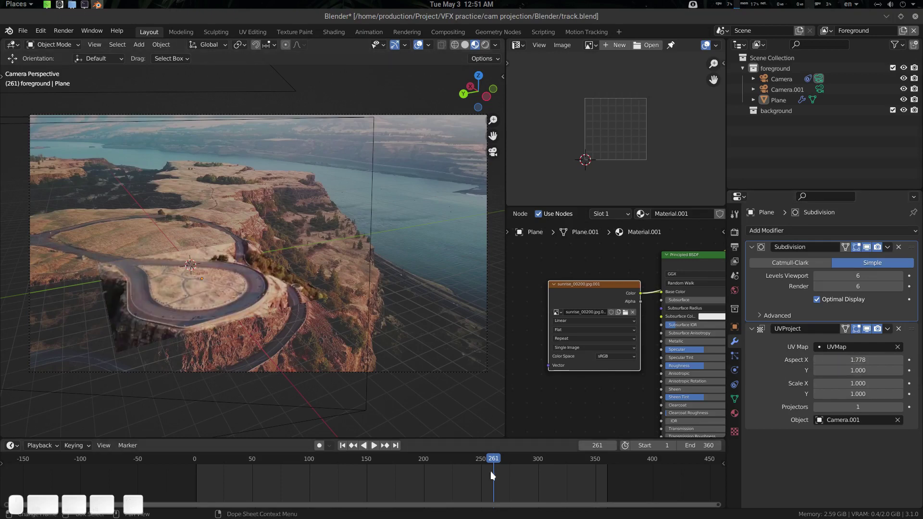
Scrub to frame 312 to check how the projected plane matches the footage, select the plane and return to frame 200.
left_click_drag(490, 472, 552, 463)
key("alt+a")
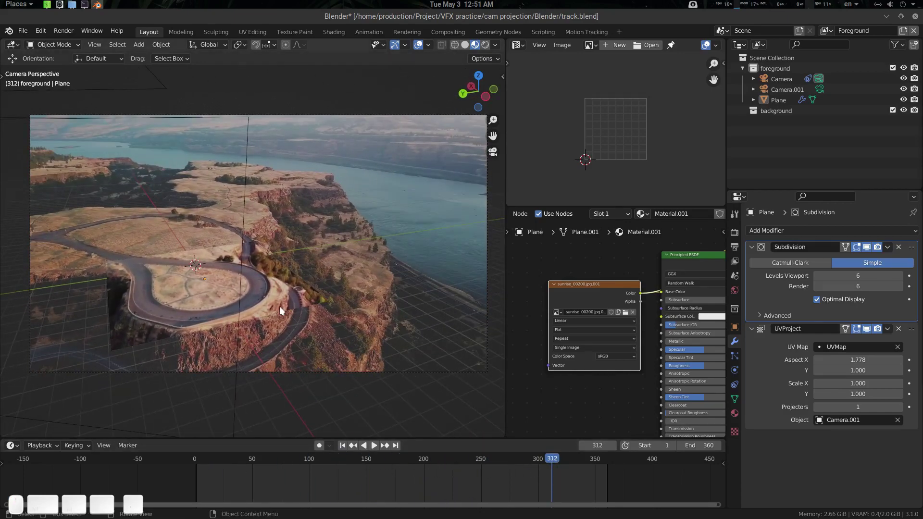
left_click(282, 301)
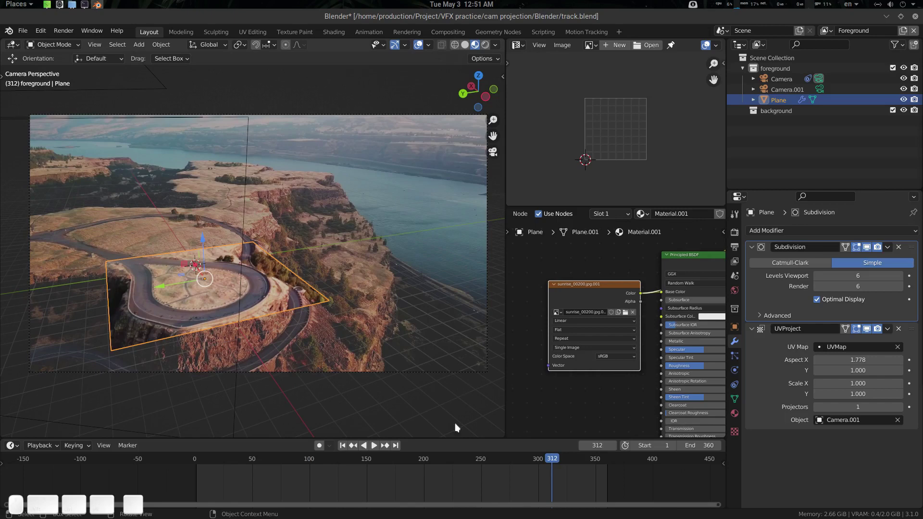
left_click(425, 460)
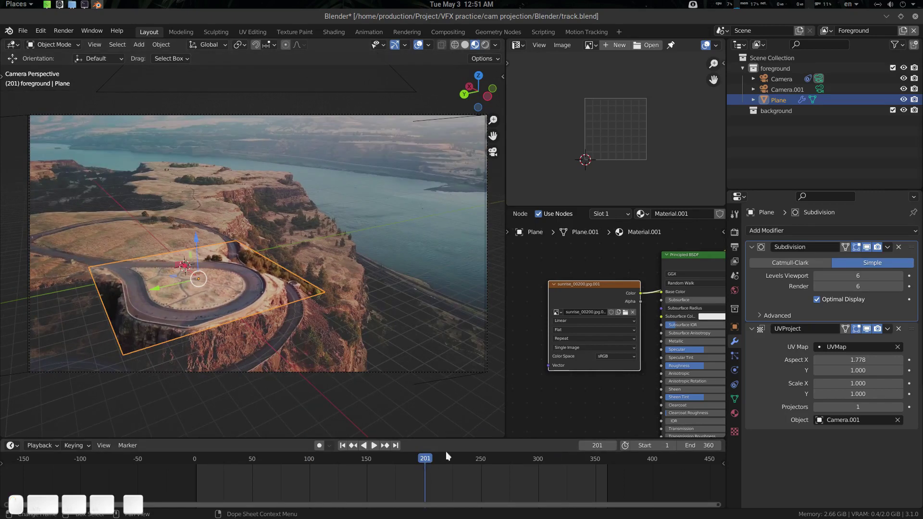
key("Left")
key("Tab")
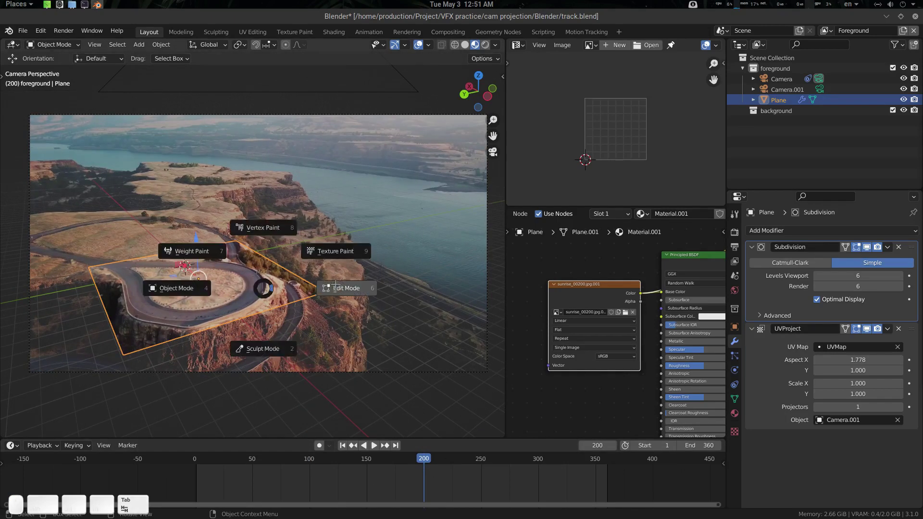
left_click(337, 286)
key("a")
key("u")
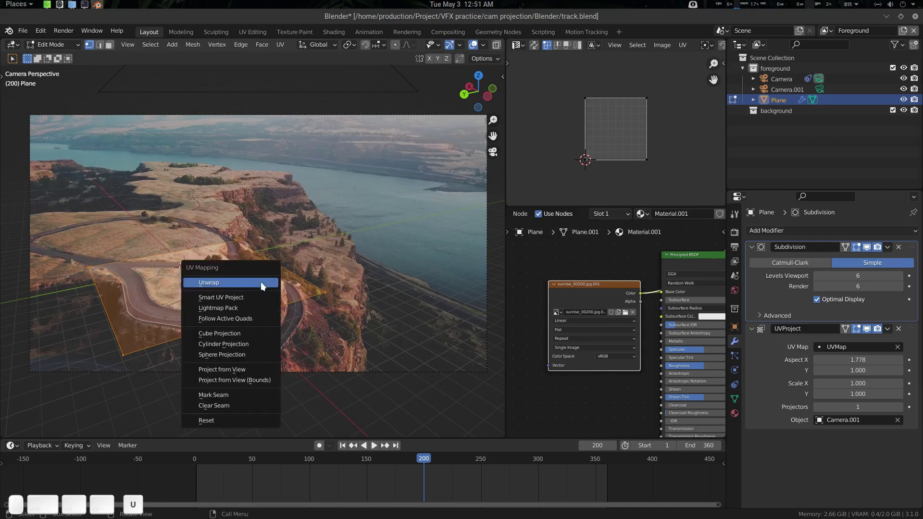
left_click(261, 368)
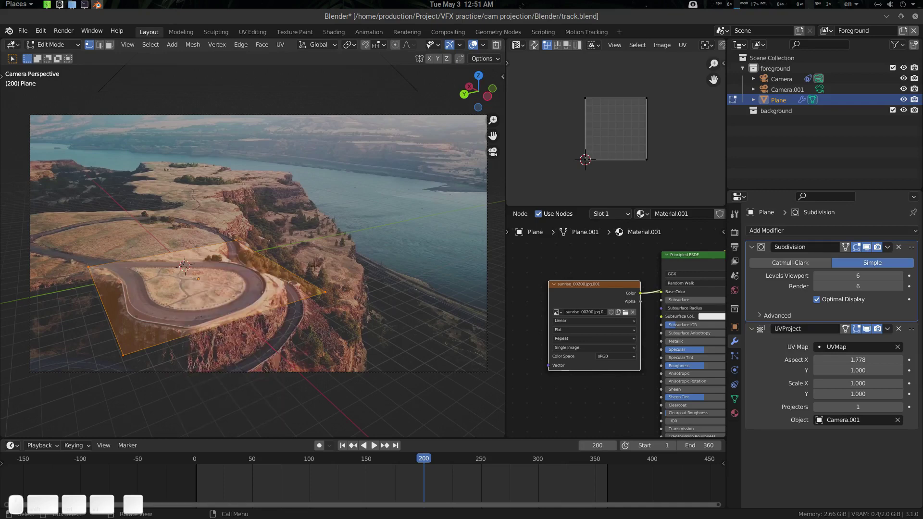
key("Tab")
key("alt+a")
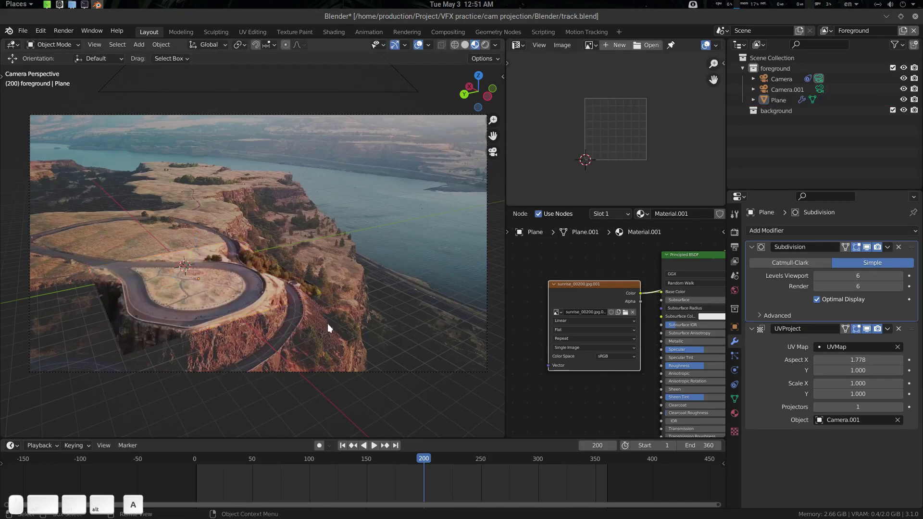
Play and scrub the timeline with nothing selected to examine the projected road texture, stopping back at frame 200.
key("space")
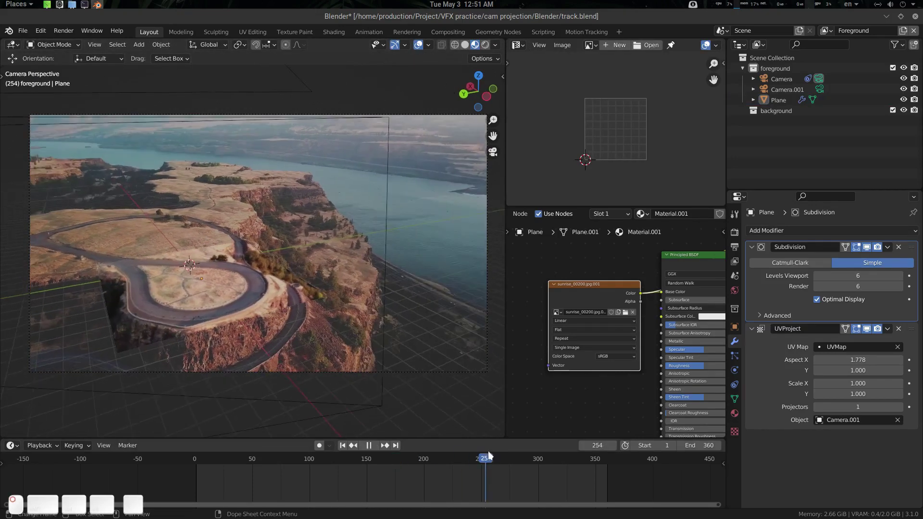
left_click(334, 454)
left_click(369, 446)
left_click(424, 460)
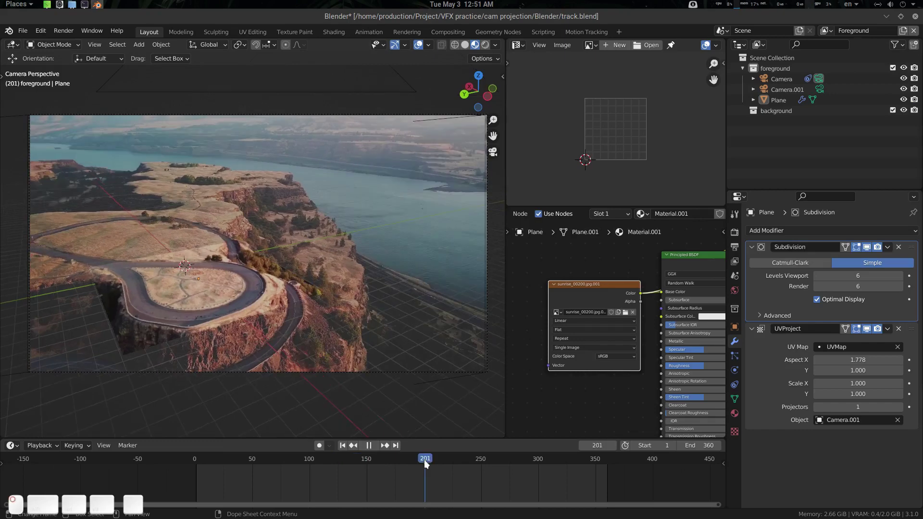
key("Left")
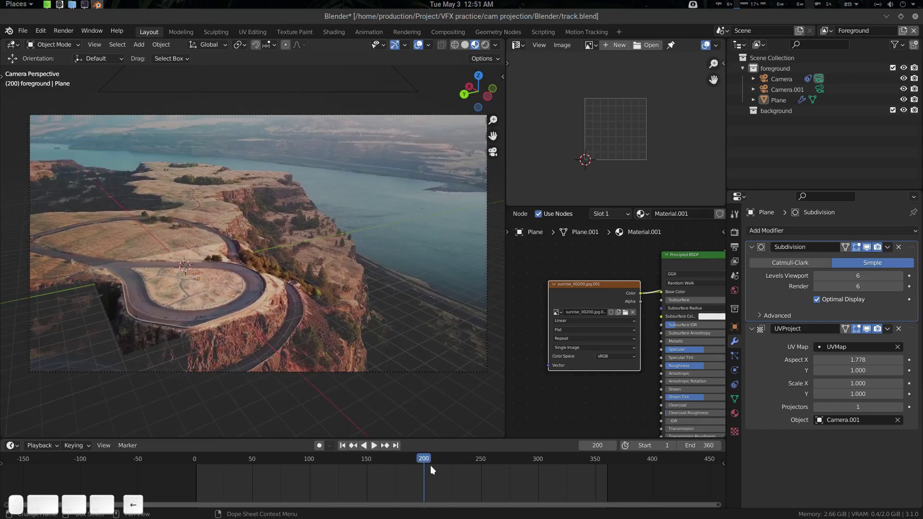
left_click(288, 305)
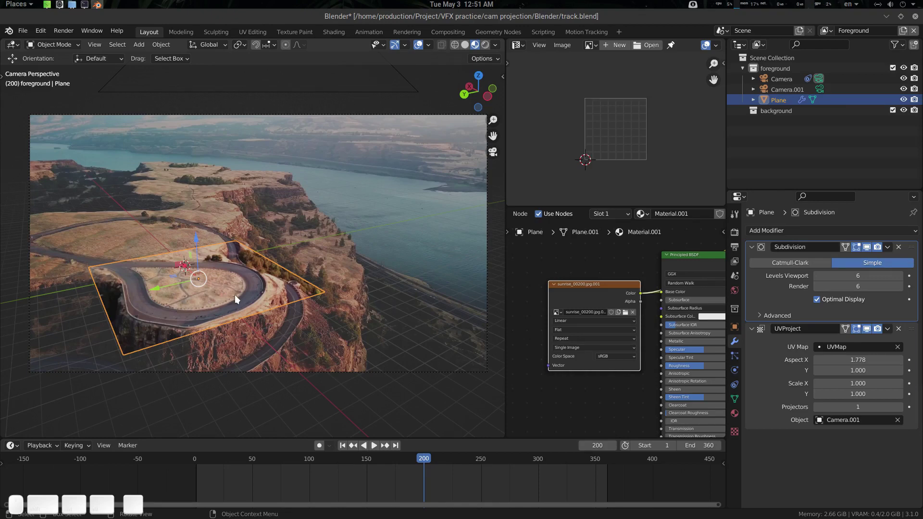
key("g")
key("Escape")
key("alt+a")
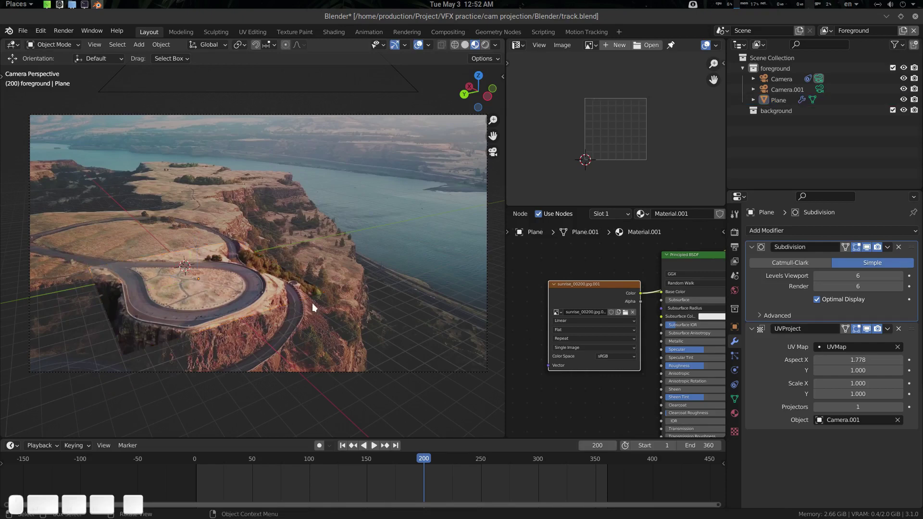
Select the projected plane and review the scene's output format, Cycles render settings and the Foreground view layer's passes.
left_click(278, 290)
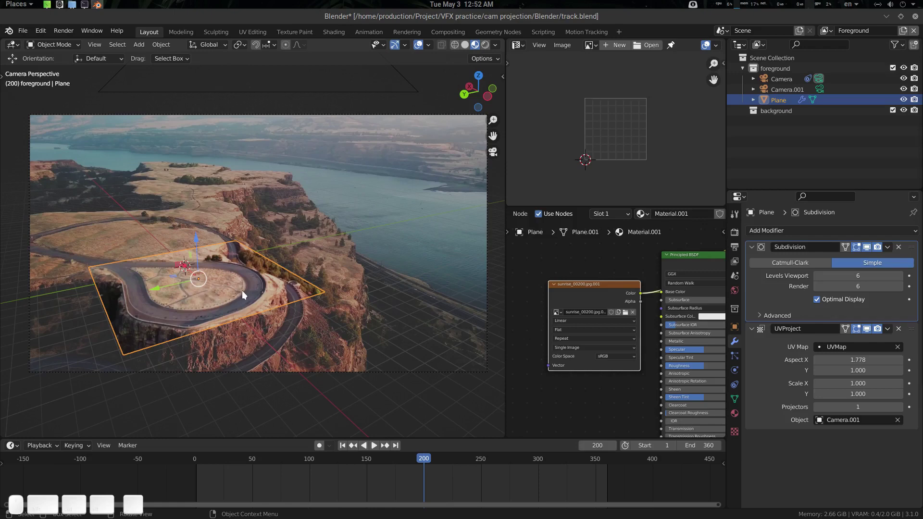
left_click(734, 247)
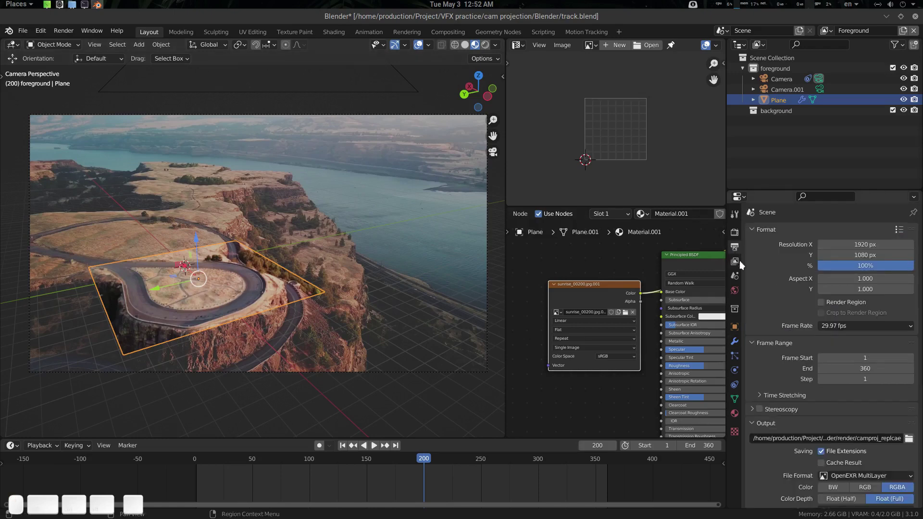
left_click(735, 235)
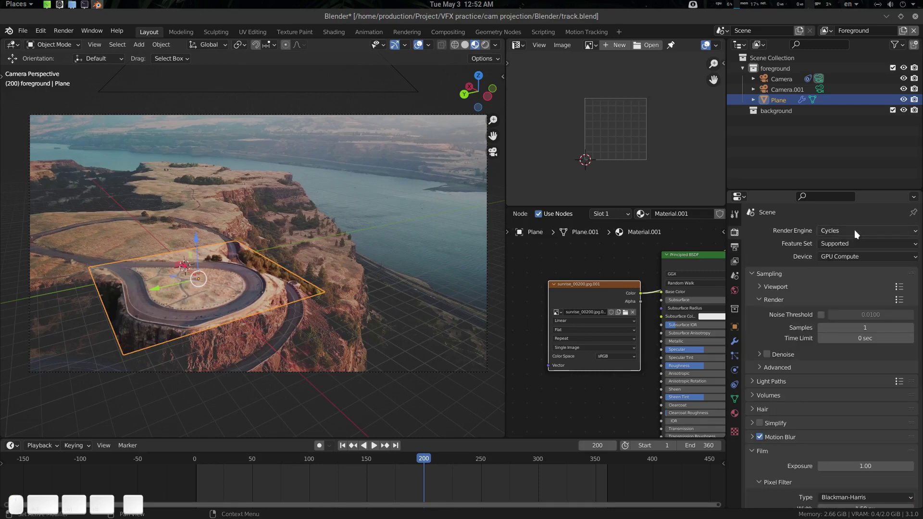
left_click(735, 261)
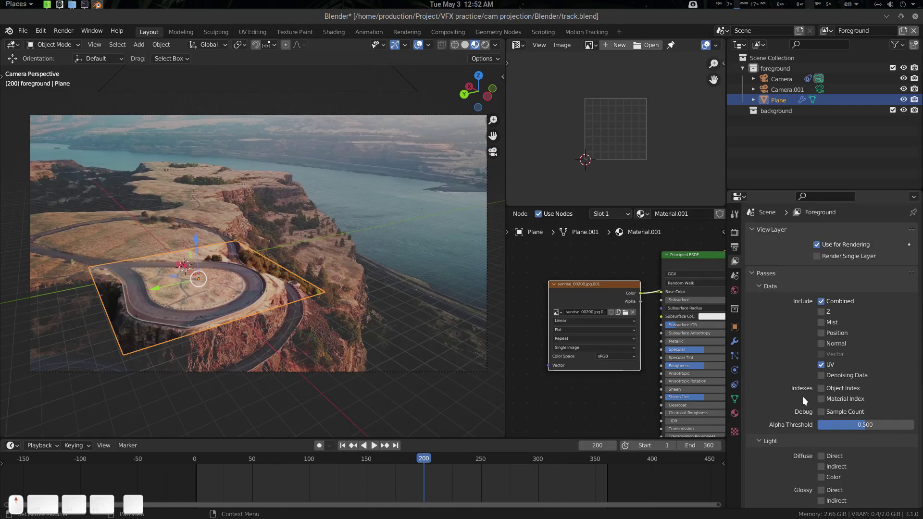
left_click(734, 233)
left_click(734, 249)
scroll(850, 422, "down", 5)
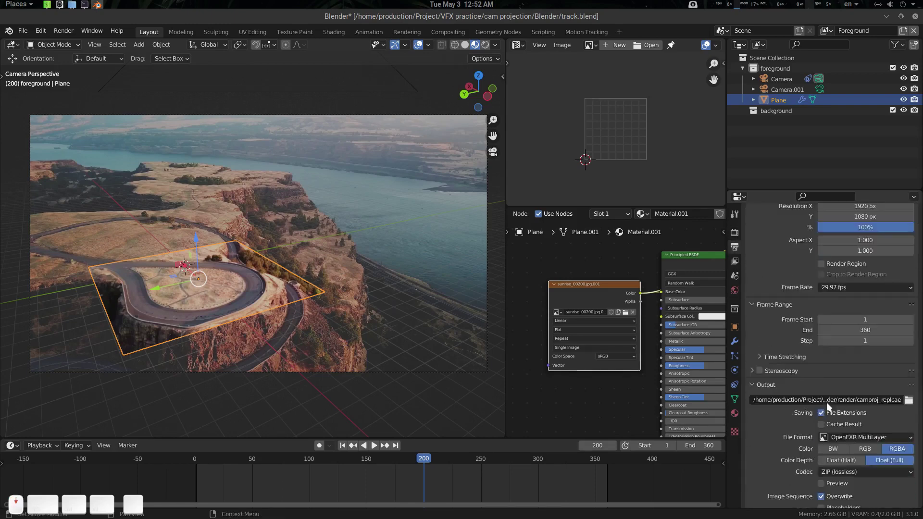
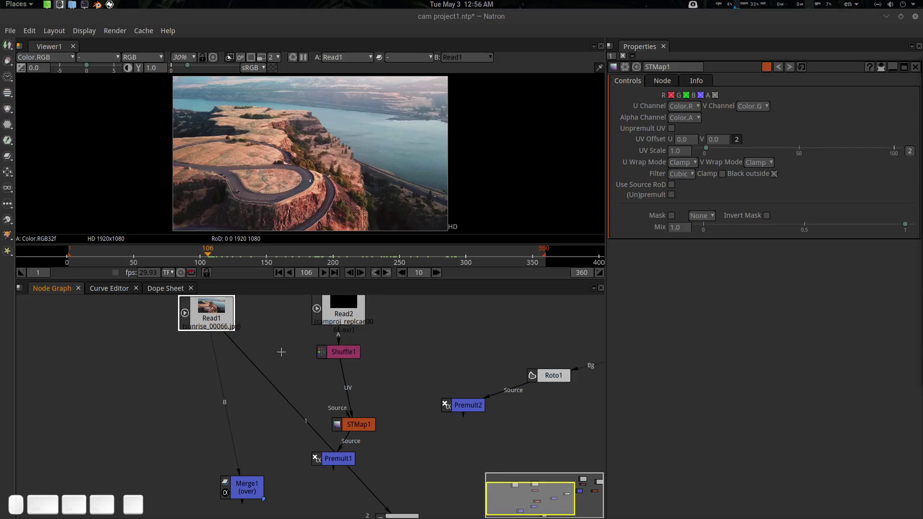
In the Natron node graph, move the playhead to frame 201 and display the Read2 render in the viewer.
left_click_drag(281, 353, 255, 353)
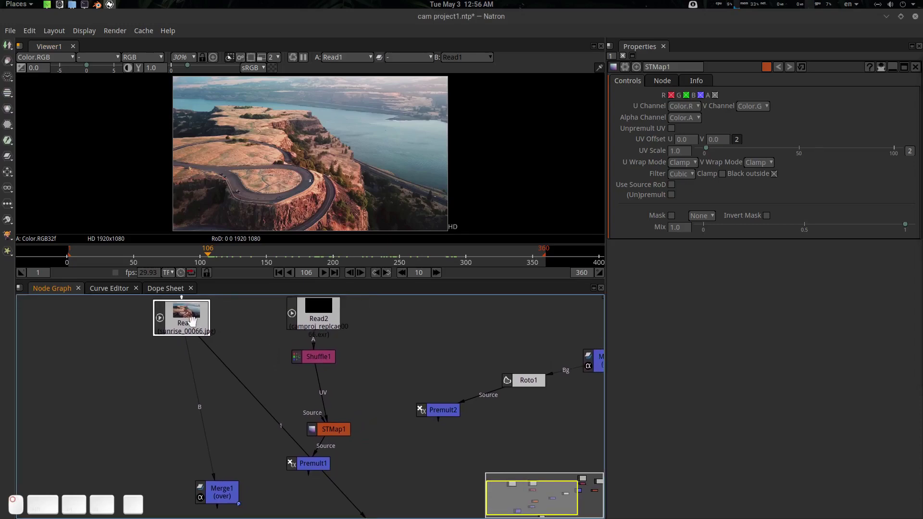
left_click_drag(198, 253, 333, 251)
left_click_drag(346, 320, 336, 357)
left_click(324, 338)
left_click(309, 337)
key("1")
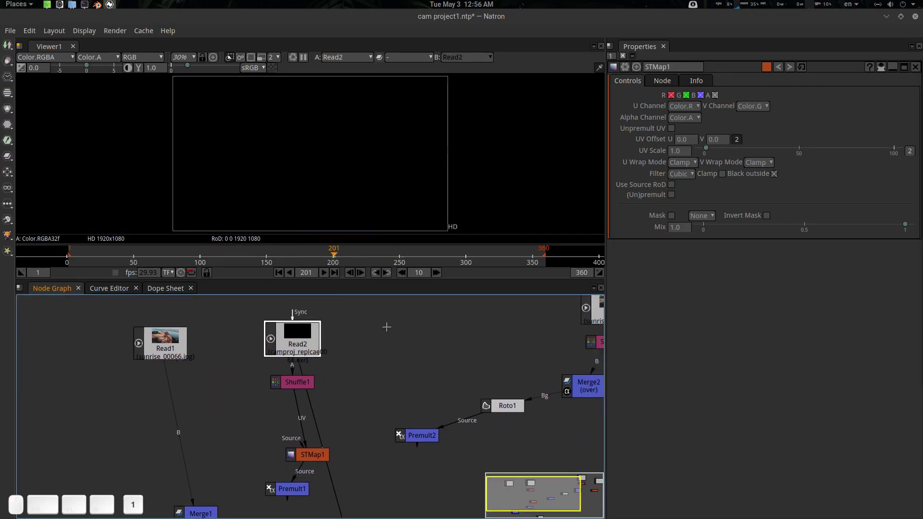
Set Read2's output layer to Foreground.Combined.RGBA and scrub to frame 233 to check the projected plane.
double_click(315, 337)
left_click(733, 251)
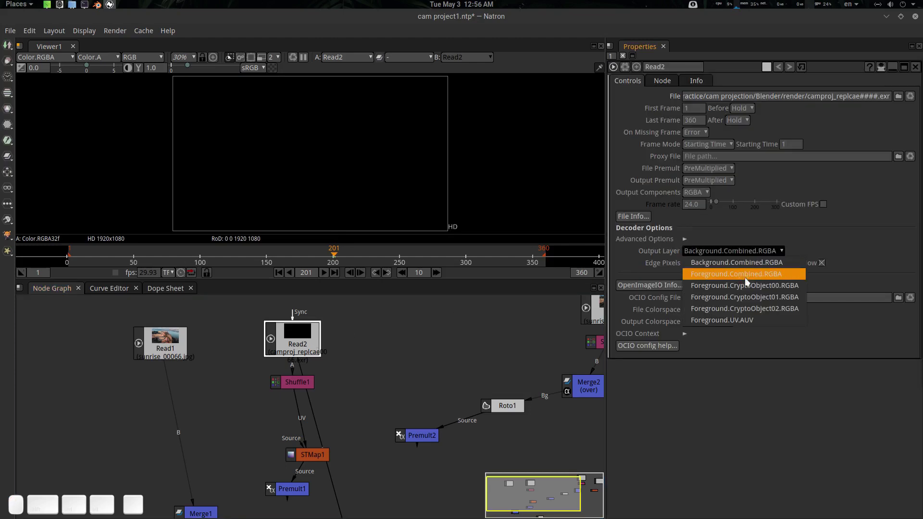
left_click(762, 270)
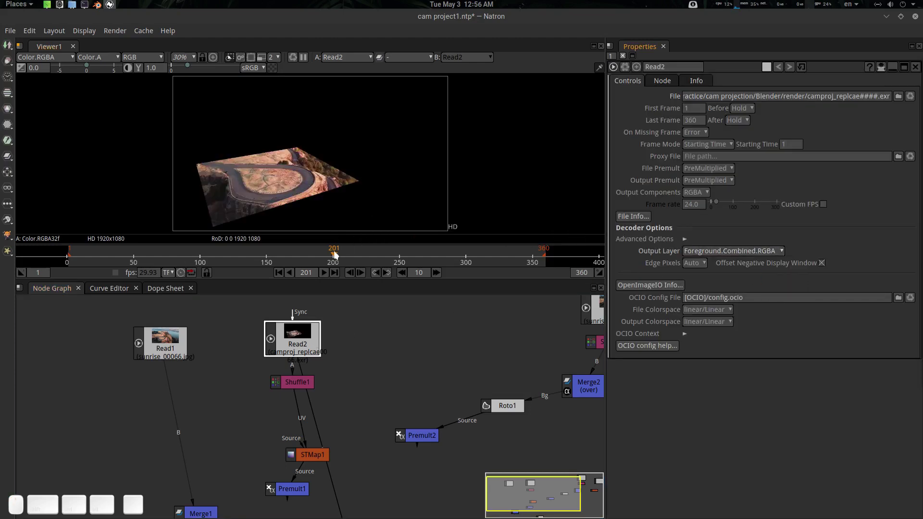
left_click_drag(334, 254, 376, 257)
left_click_drag(355, 348, 351, 319)
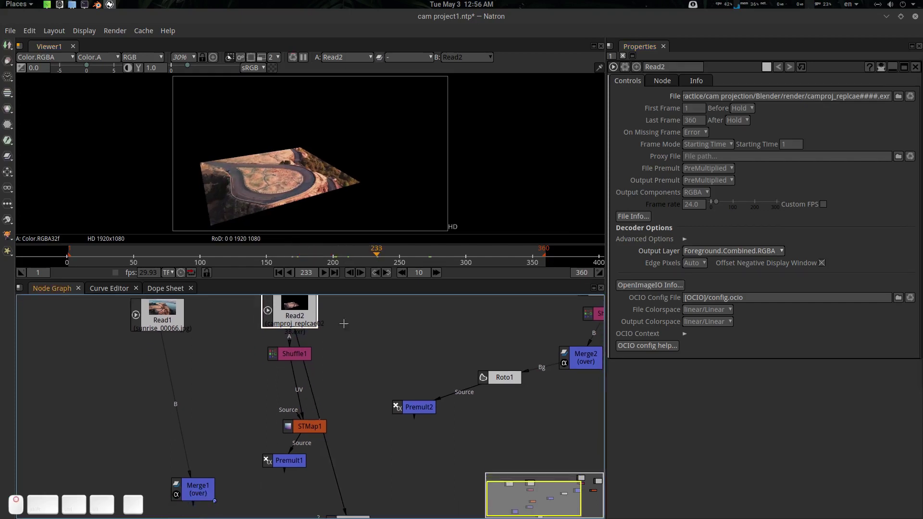
Display Shuffle1 in the viewer and inspect how its output channels map to the foreground UV pass.
left_click(297, 354)
key("1")
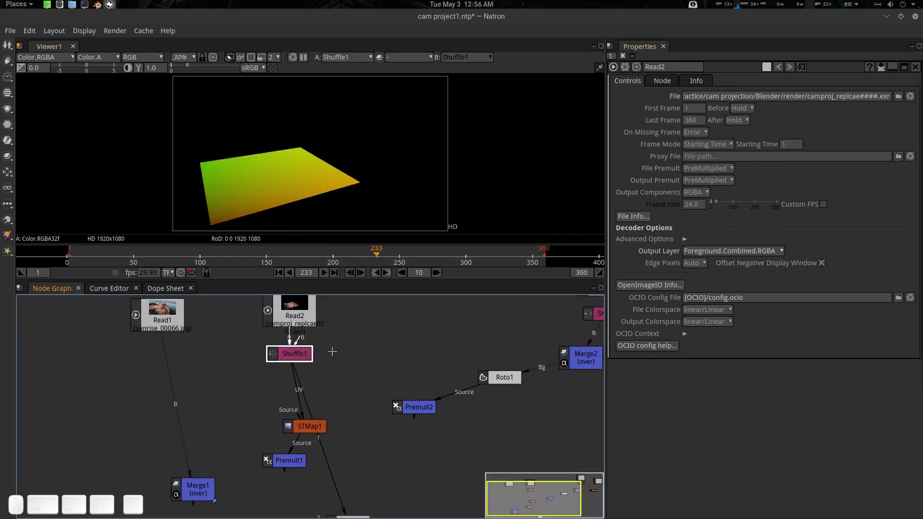
double_click(303, 354)
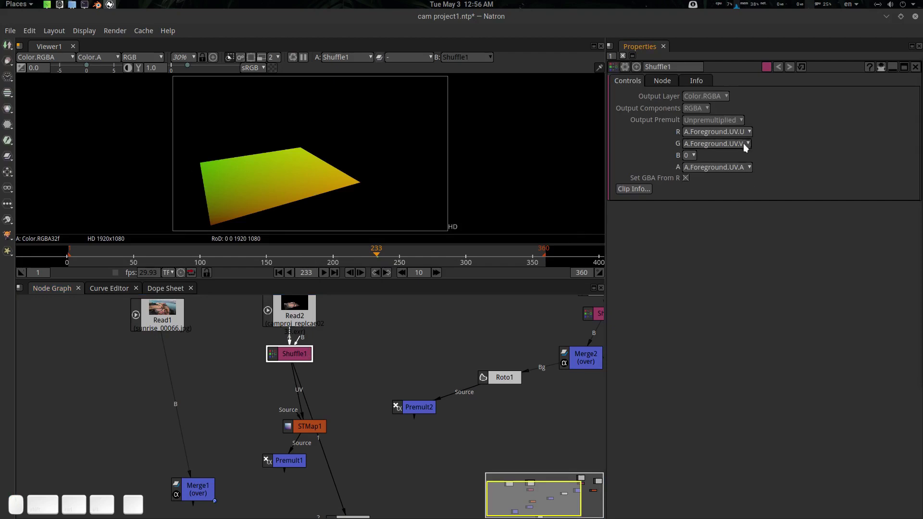
left_click_drag(347, 406, 352, 372)
Align the STMap1 node between Shuffle1 and Premult1, and view the STMap1 and Premult1 outputs.
key("1")
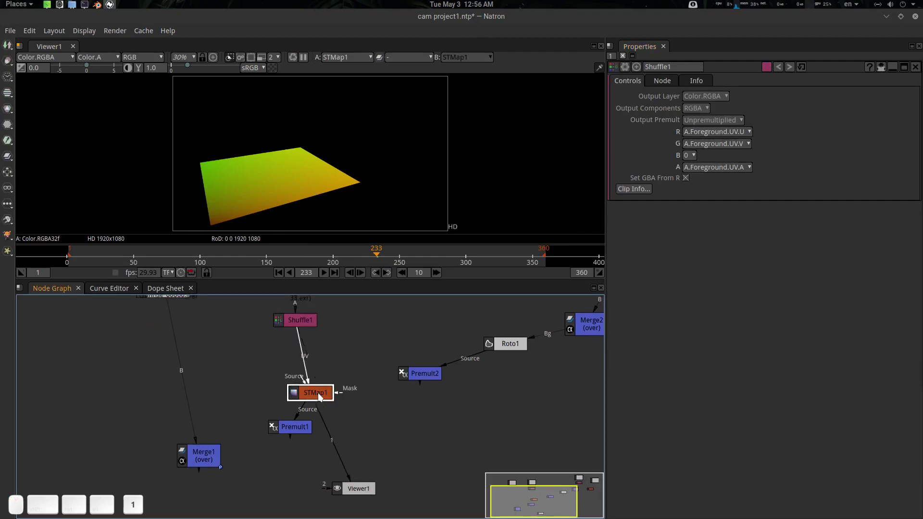
left_click_drag(317, 393, 287, 384)
left_click(299, 410)
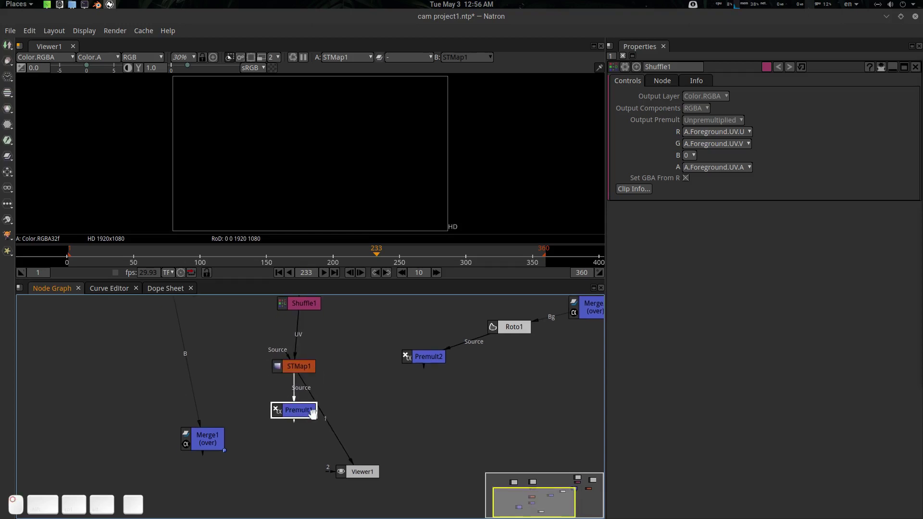
key("1")
Connect Premult1 to the A input of Merge1 and display the merge in the viewer.
left_click(214, 431)
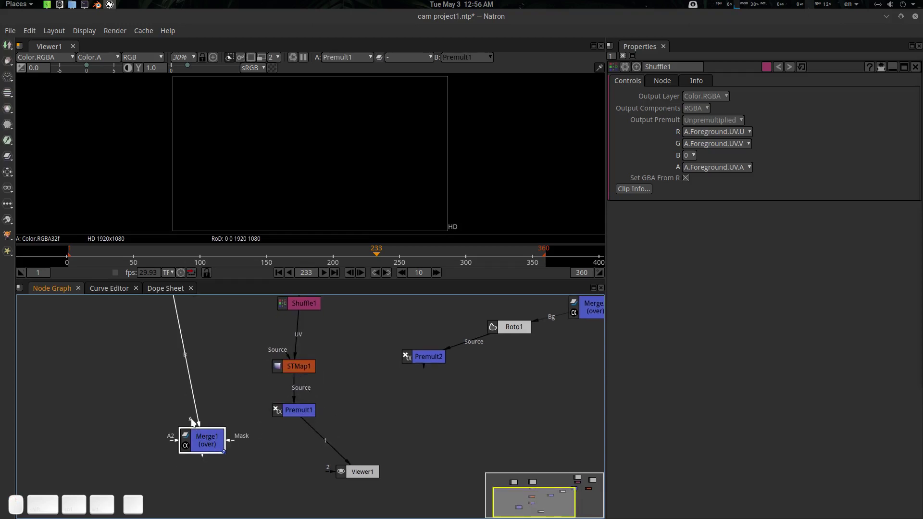
key("1")
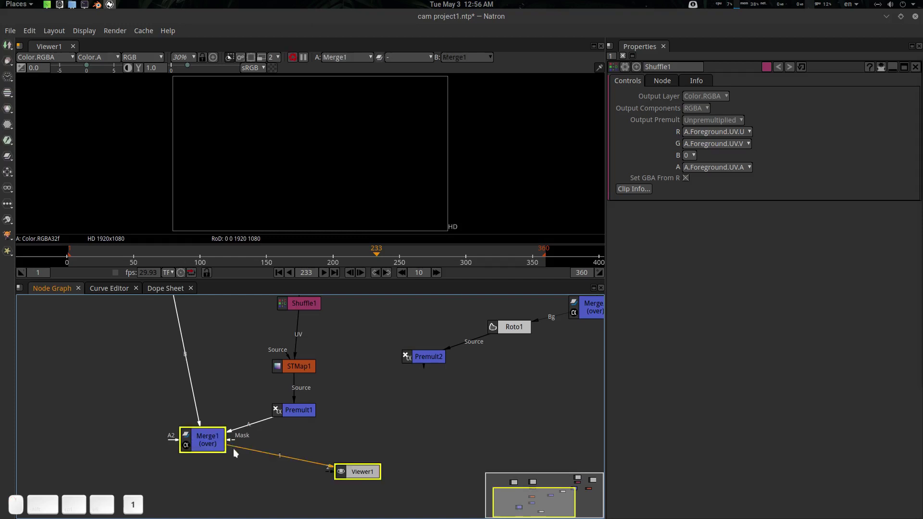
left_click_drag(340, 369, 277, 427)
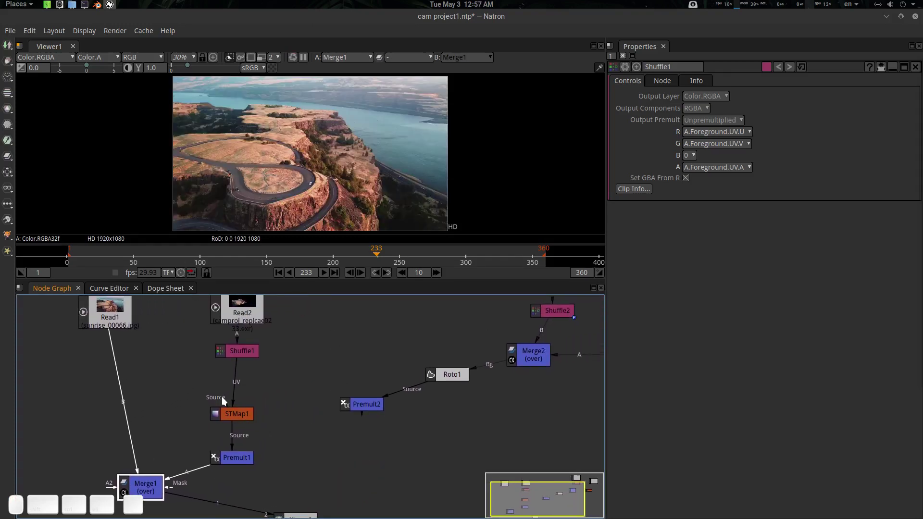
Display the Read4 still sunrise_00200.jpg in the viewer and examine the looped road up close.
left_click_drag(268, 388, 310, 400)
left_click(442, 331)
key("1")
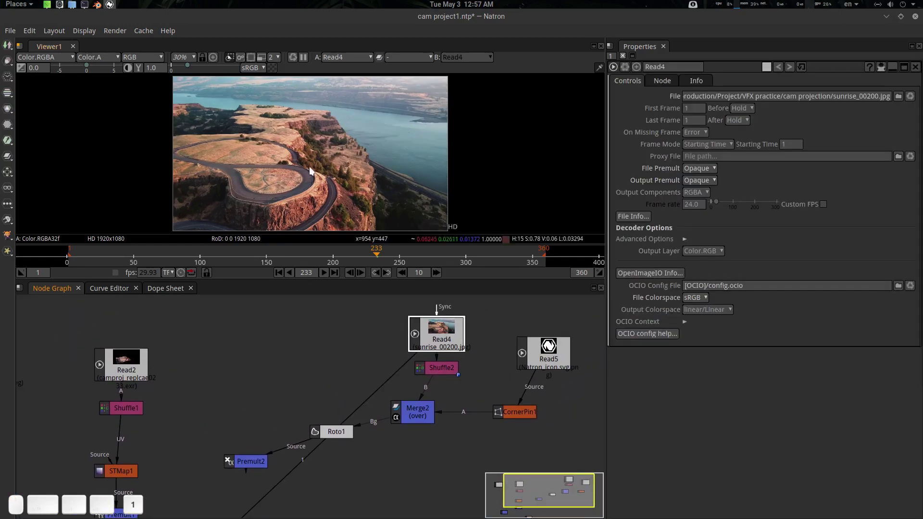
scroll(312, 173, "up", 10)
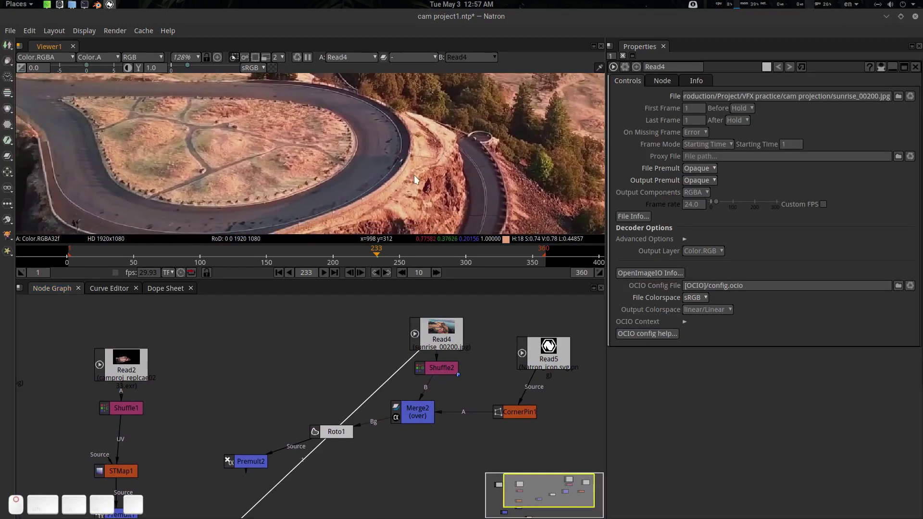
scroll(378, 169, "down", 3)
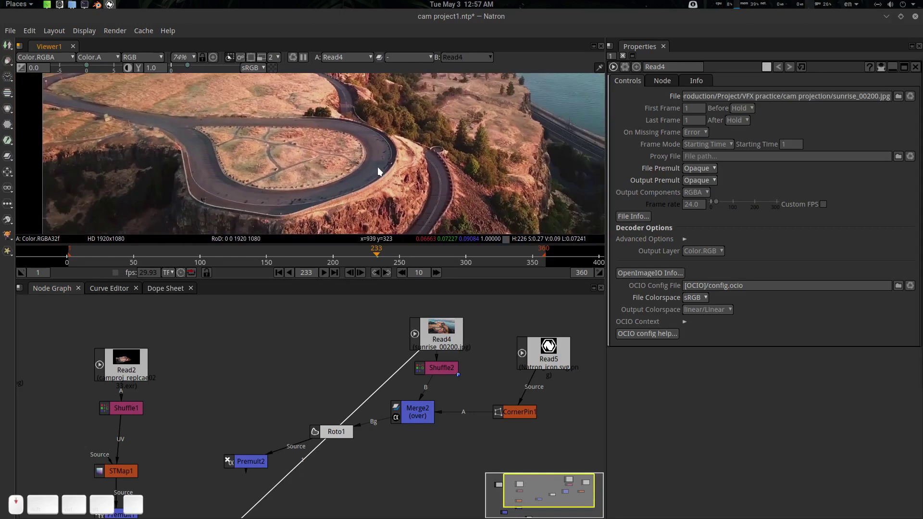
left_click(453, 334)
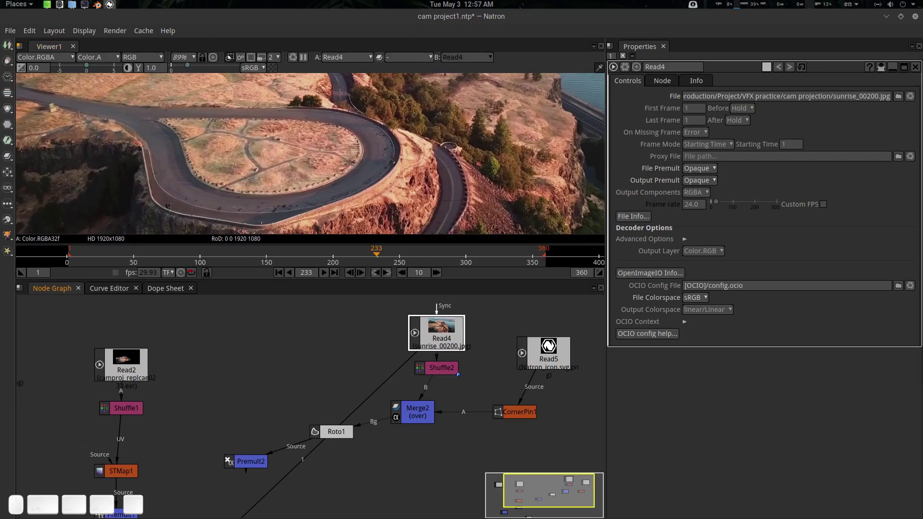
scroll(396, 153, "up", 1)
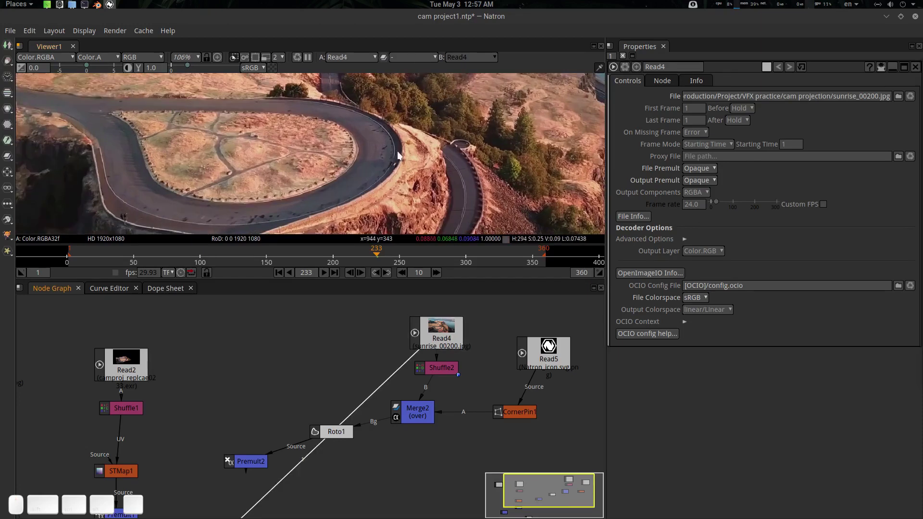
Switch to Krita with sunrise_00200.jpg open, search the brush presets for "clone" and choose the Clone tool preset.
mouse_move(456, 513)
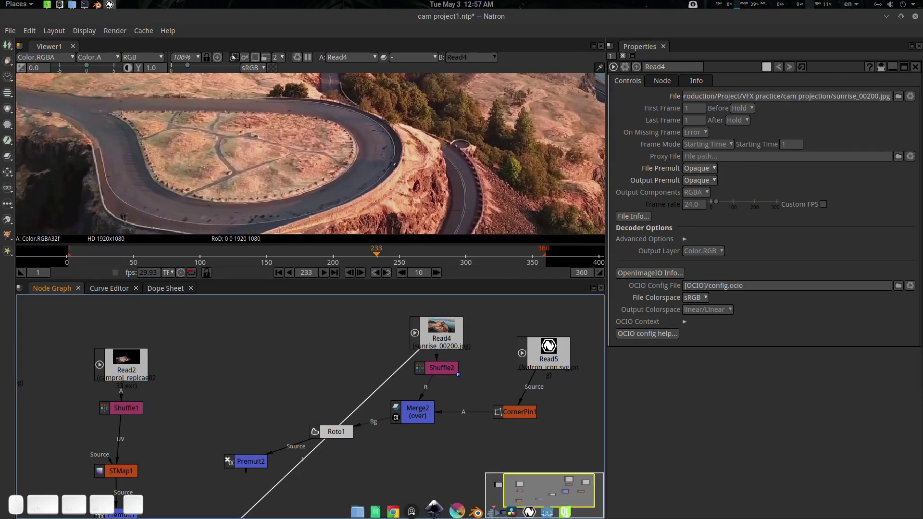
left_click(453, 509)
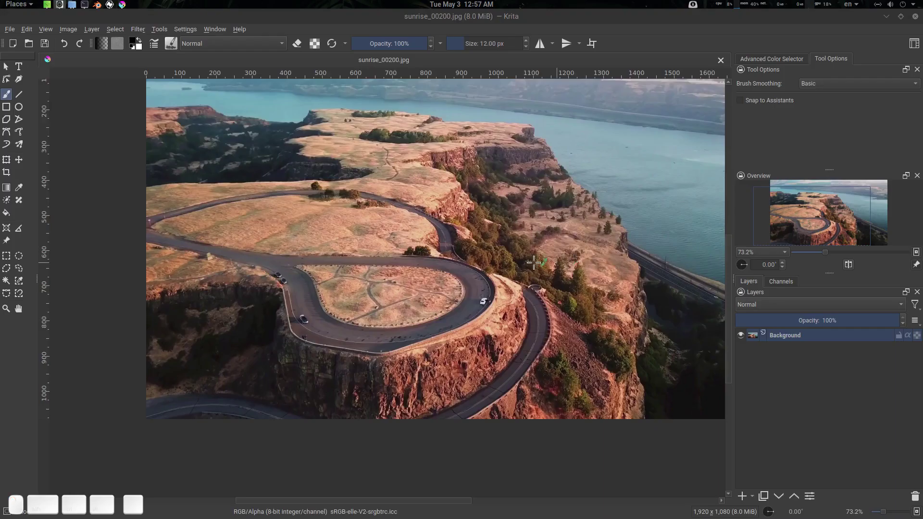
left_click_drag(433, 321, 404, 342)
mouse_move(461, 325)
left_mouse_down()
mouse_move(388, 338)
mouse_move(466, 330)
left_mouse_up()
scroll(388, 338, "up", 2)
right_click(403, 296)
left_click(256, 176)
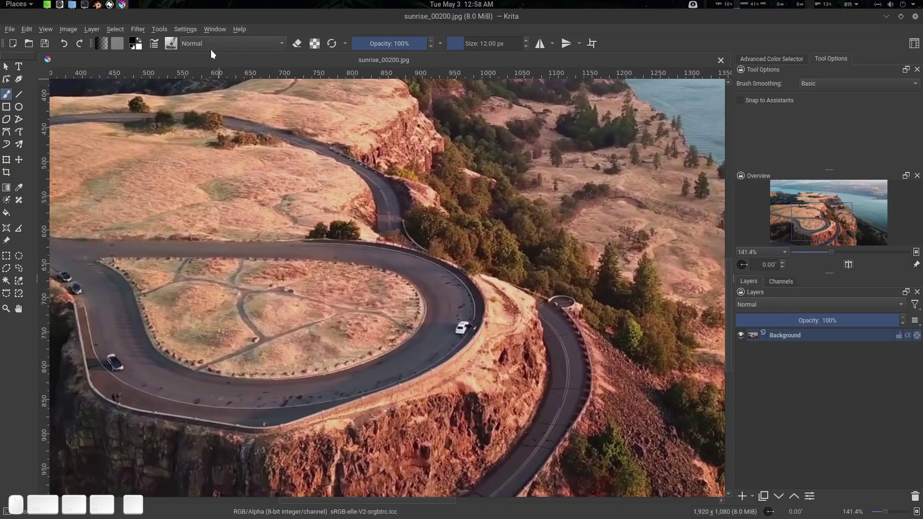
left_click(171, 43)
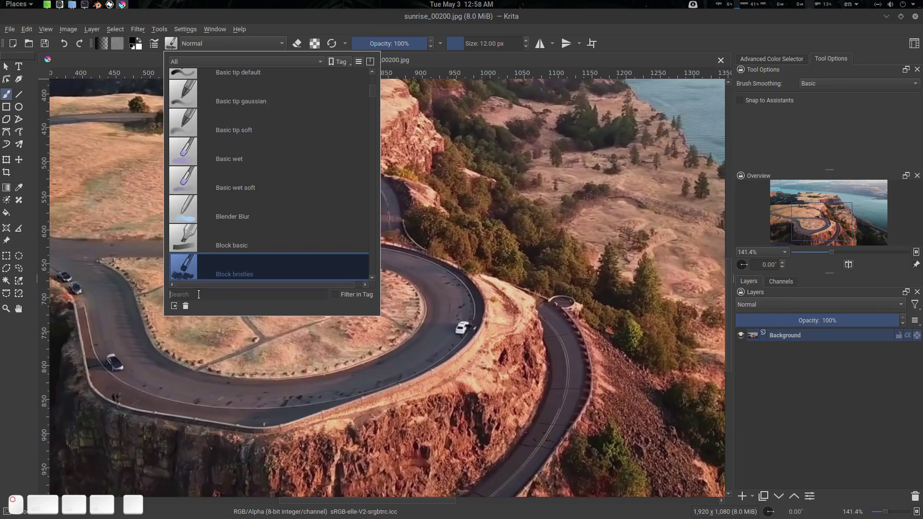
type("clone")
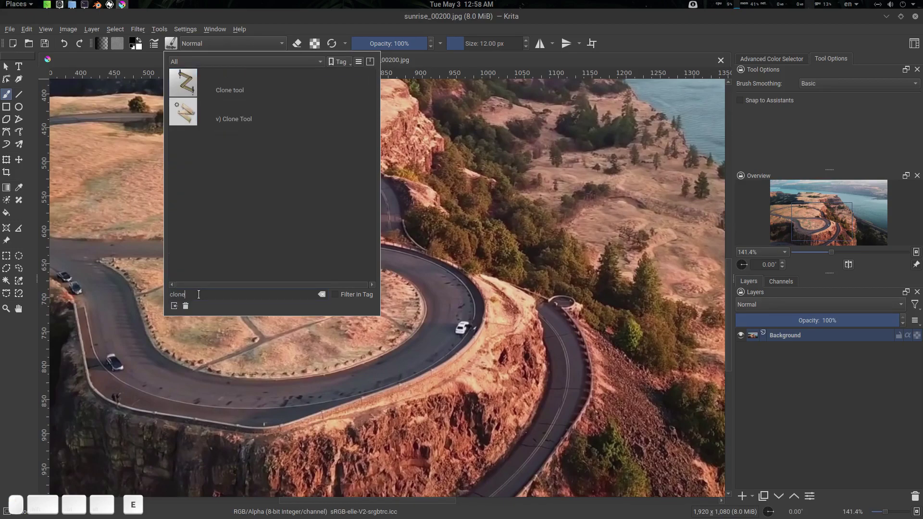
left_click(208, 92)
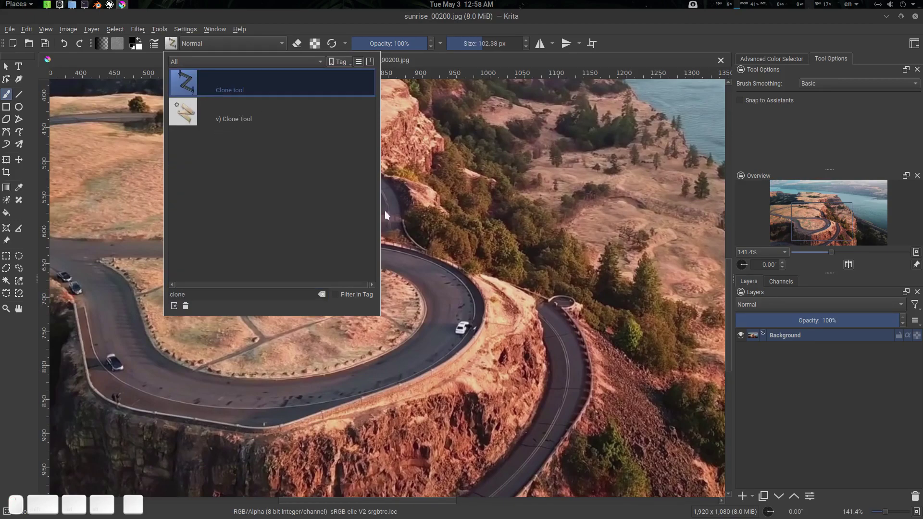
Reduce the clone brush to about 36 px, sample clean asphalt and paint out the white car on the road loop.
mouse_move(442, 314)
left_mouse_down()
mouse_move(455, 330)
mouse_move(461, 323)
mouse_move(462, 349)
mouse_move(461, 330)
mouse_move(425, 336)
mouse_move(462, 320)
left_mouse_up()
left_click(439, 322, "ctrl")
key("ctrl+z")
scroll(401, 349, "down", 1)
left_click_drag(288, 262, 298, 262)
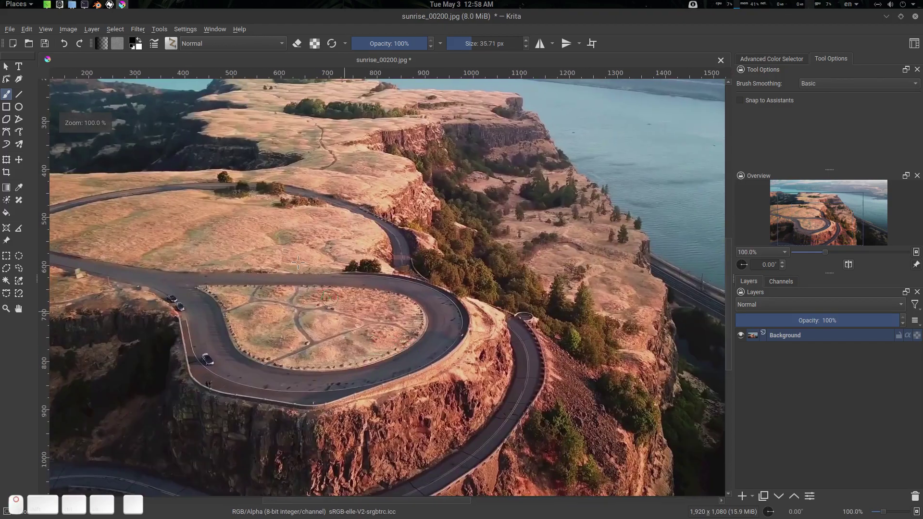
Switch back to Natron and add a RotoPaint node in the empty graph area beside CornerPin1.
left_click(110, 5)
left_click_drag(601, 392, 435, 375)
key("Tab")
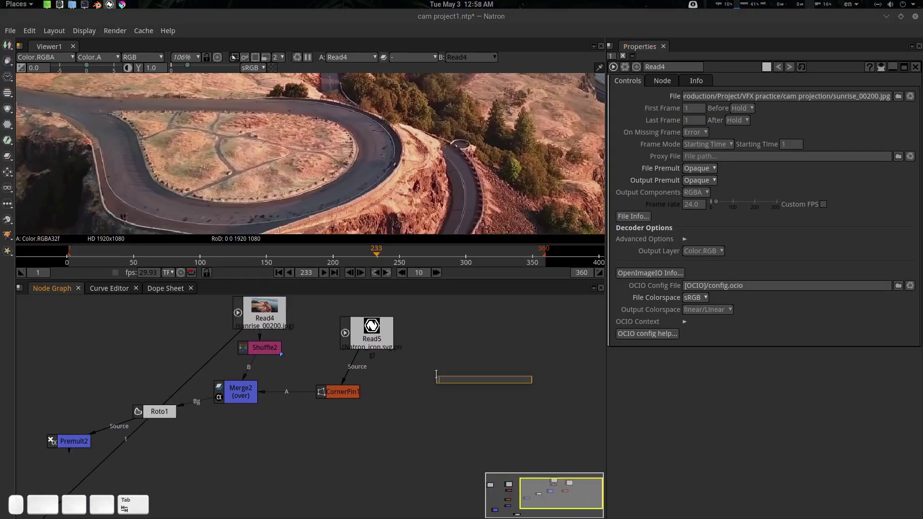
type("roto")
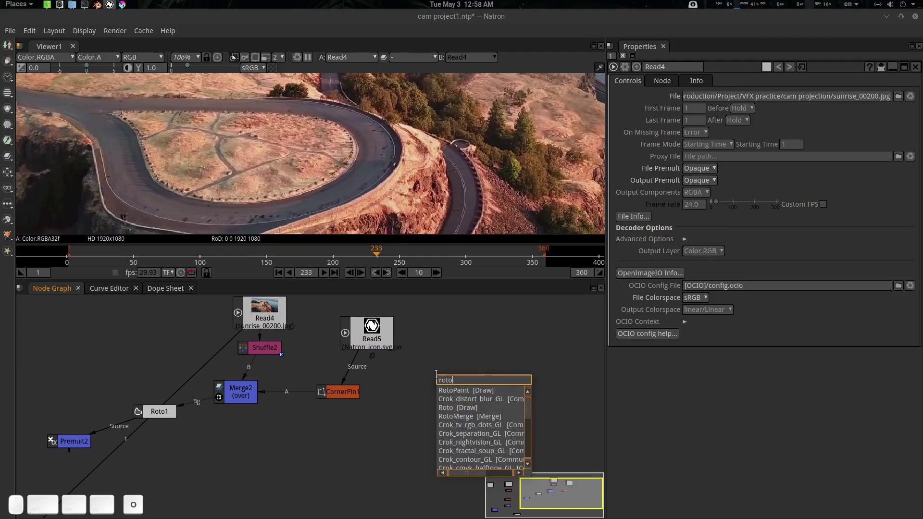
key("Down")
key("Return")
mouse_move(458, 387)
left_mouse_down()
mouse_move(428, 385)
mouse_move(467, 394)
left_mouse_up()
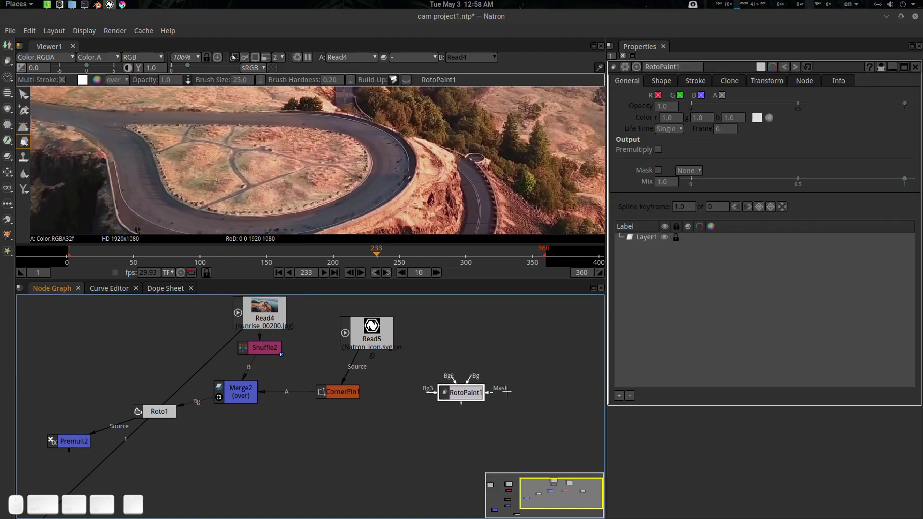
Delete the RotoPaint1 node from the node graph.
scroll(388, 152, "down", 1)
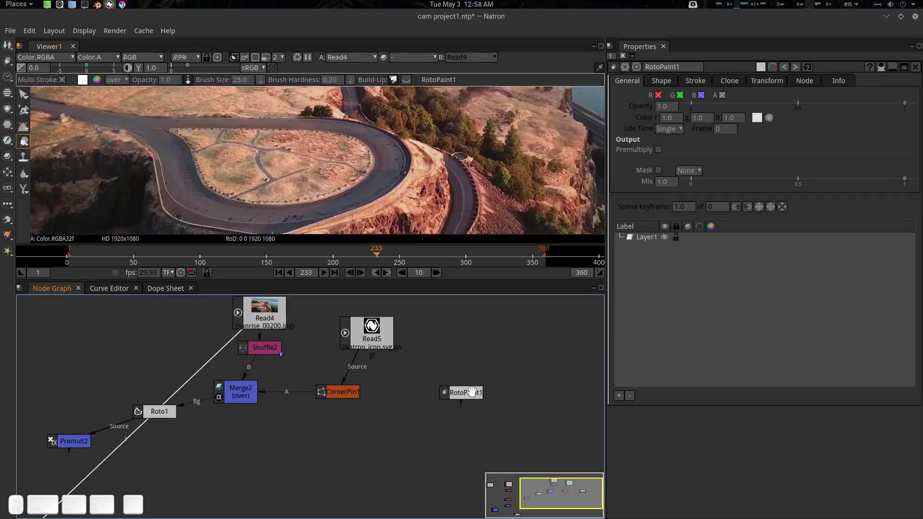
mouse_move(472, 392)
left_mouse_down()
mouse_move(473, 403)
mouse_move(481, 398)
mouse_move(462, 407)
left_mouse_up()
key("Delete")
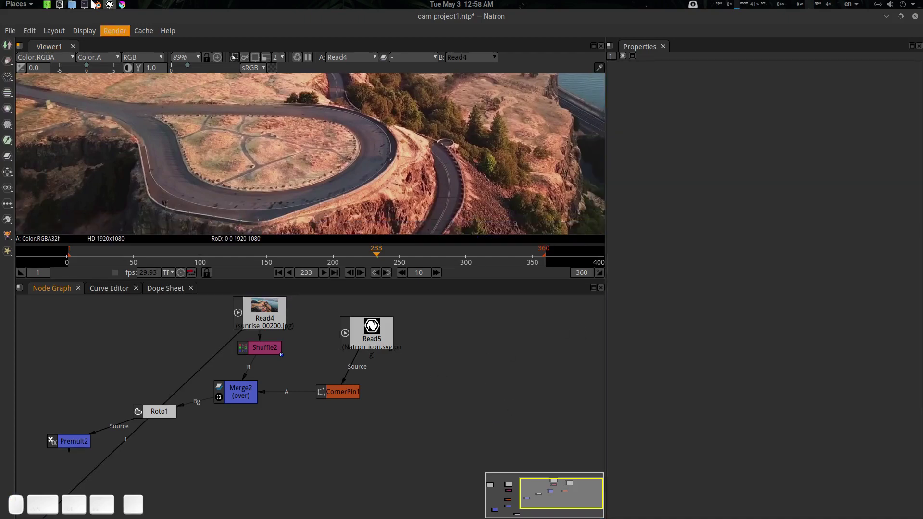
Switch to Krita, reduce the clone brush to about 17 px and paint out the car on the loop's lower bend with sampled asphalt.
left_click(120, 4)
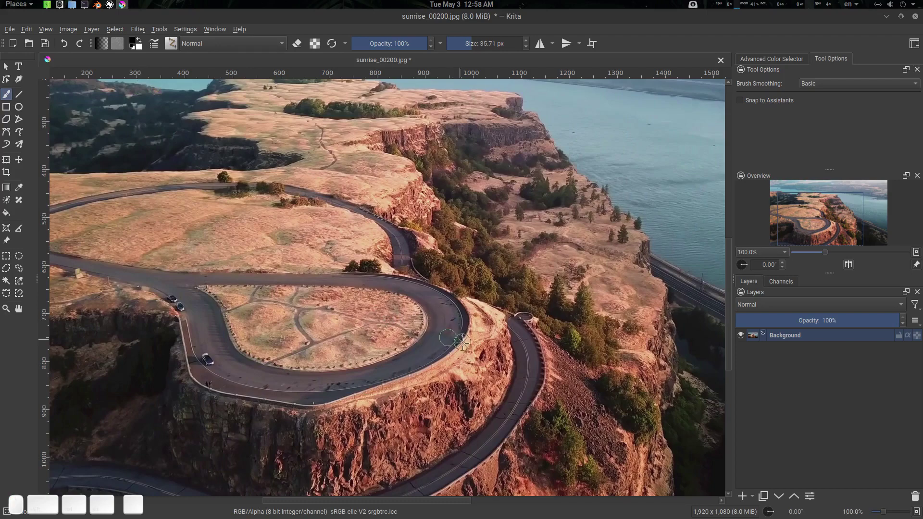
left_click_drag(327, 365, 384, 367)
left_click(276, 351, "ctrl")
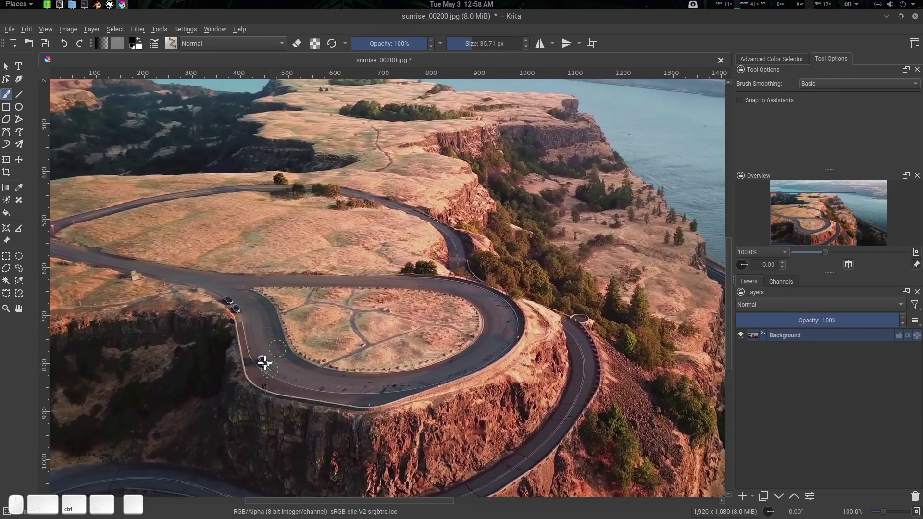
left_click_drag(263, 362, 265, 364)
scroll(274, 357, "up", 3)
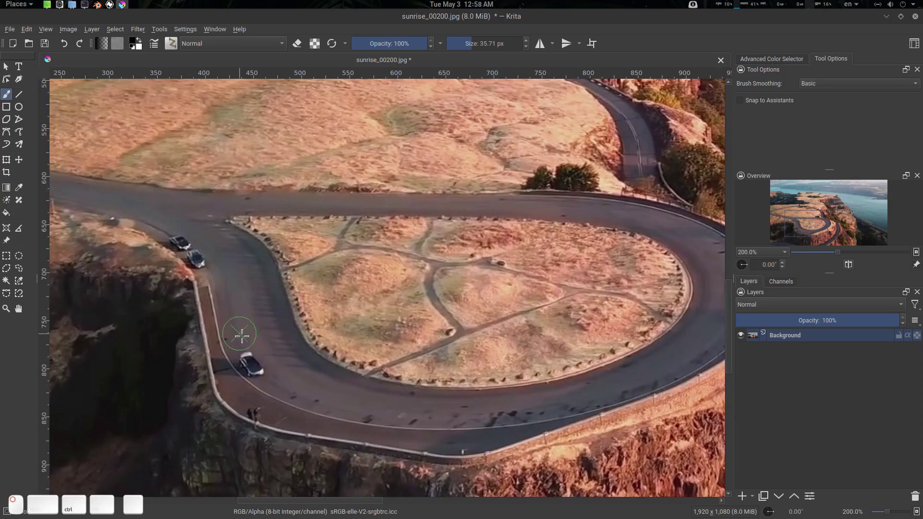
mouse_move(241, 335)
left_mouse_down()
mouse_move(247, 365)
mouse_move(230, 354)
mouse_move(260, 368)
mouse_move(253, 374)
mouse_move(261, 370)
mouse_move(251, 364)
mouse_move(269, 366)
left_mouse_up()
scroll(288, 344, "down", 1)
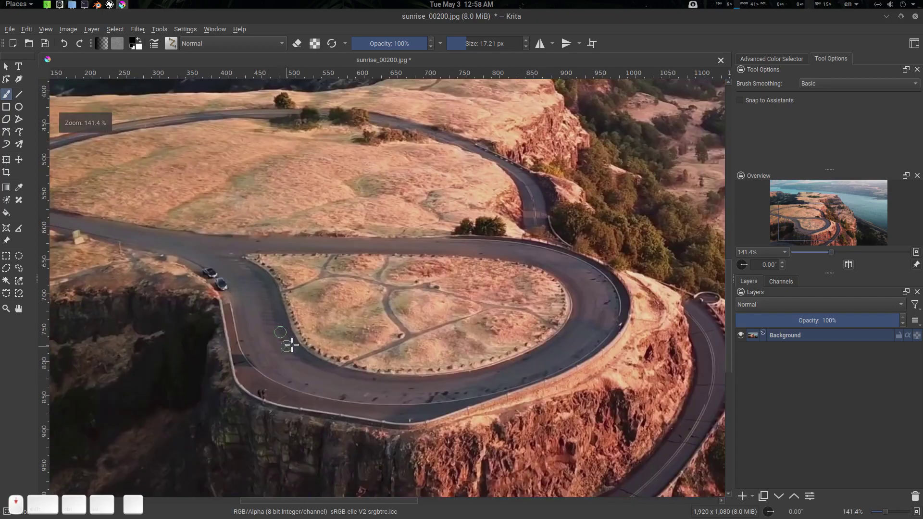
Sample clean asphalt beside the two remaining cars at the loop's entry and clone over them.
left_click_drag(310, 340, 328, 351)
left_click(255, 287, "ctrl")
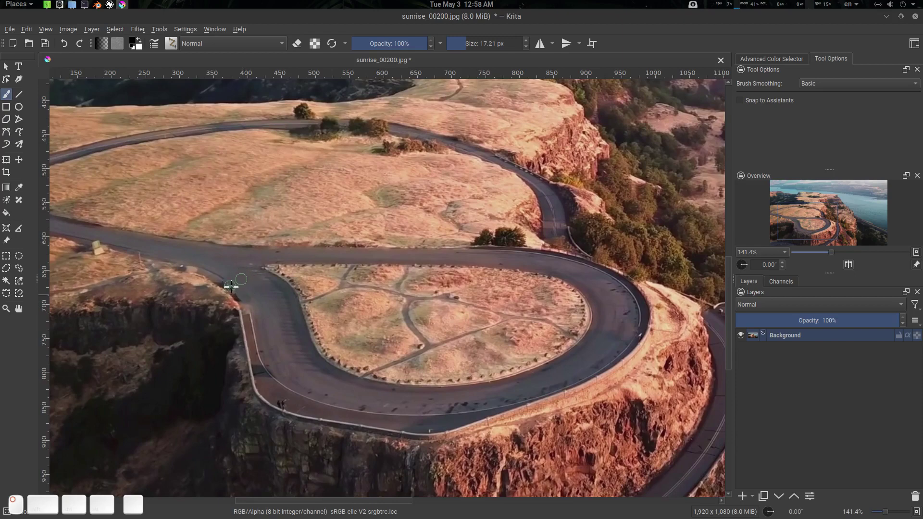
scroll(306, 374, "down", 2)
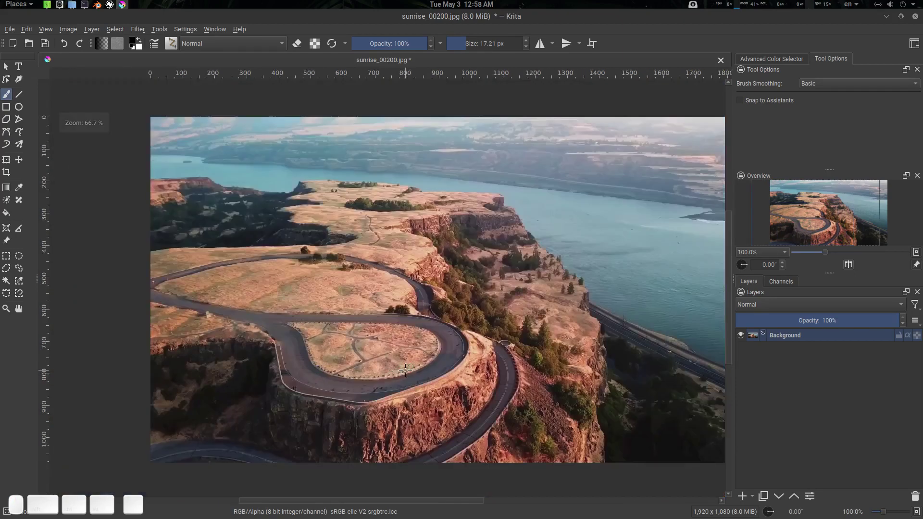
left_click_drag(306, 373, 279, 360)
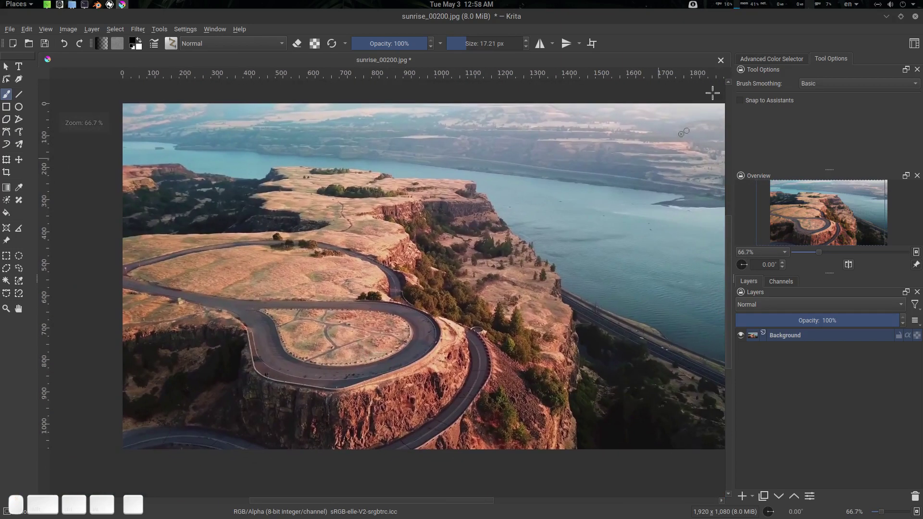
Close sunrise_00200.jpg without saving the changes and quit Krita.
left_click(721, 59)
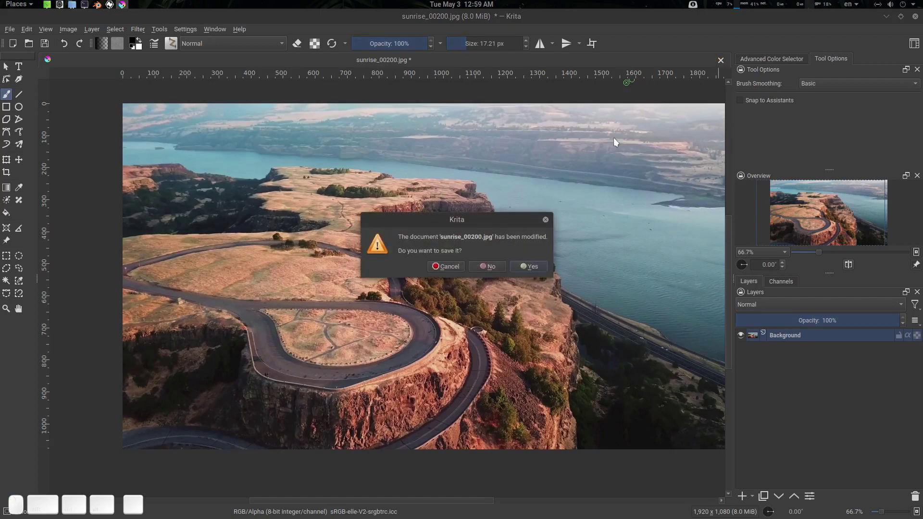
left_click(501, 266)
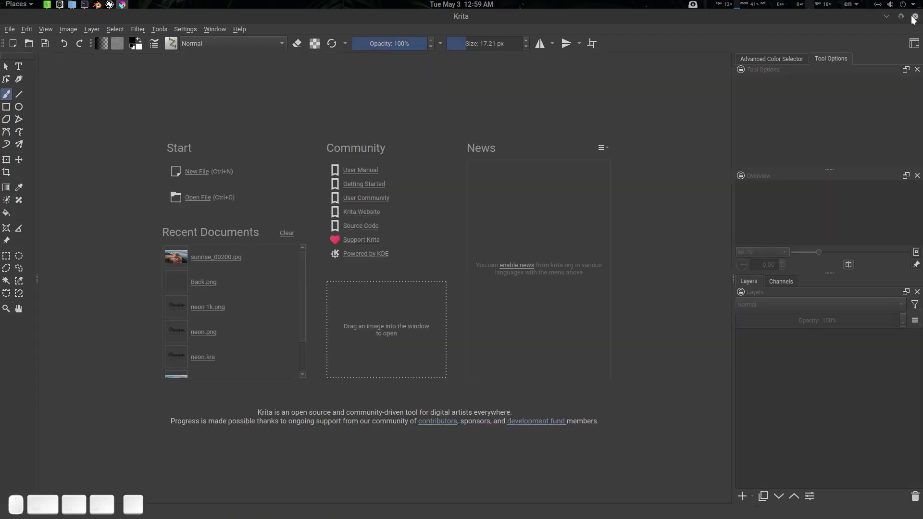
key("ctrl+q")
Display Read4, Shuffle2 and Merge2 one after another in the Natron viewer to review the cleaned still with the logo.
left_click_drag(346, 338, 450, 369)
scroll(418, 364, "up", 2)
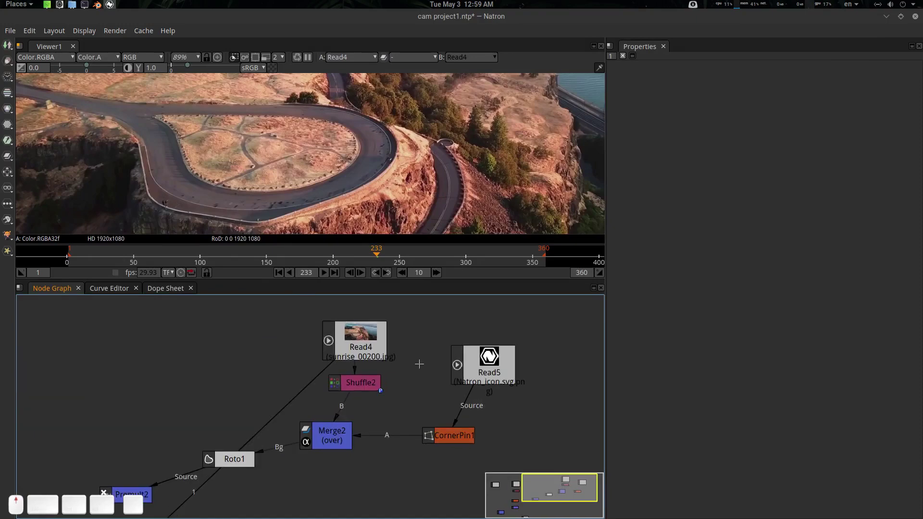
left_click_drag(364, 347, 361, 336)
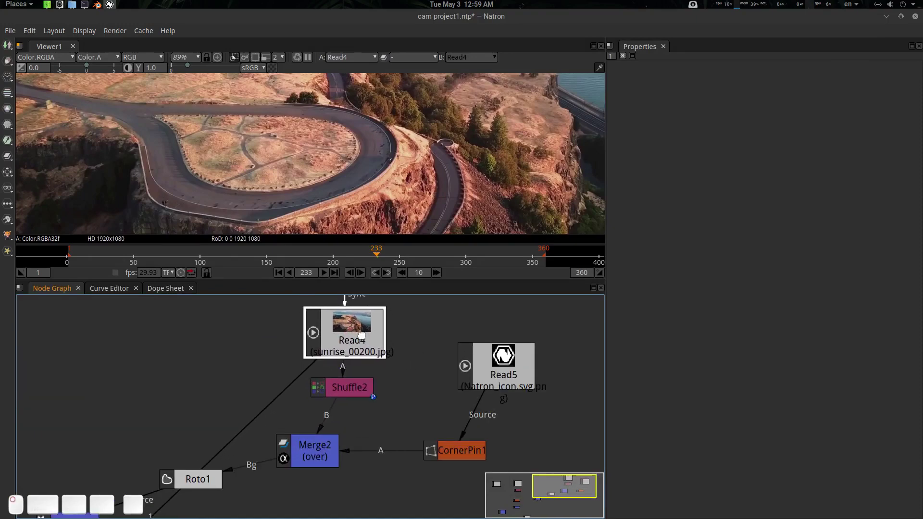
key("1")
scroll(314, 173, "down", 1)
scroll(404, 390, "down", 4)
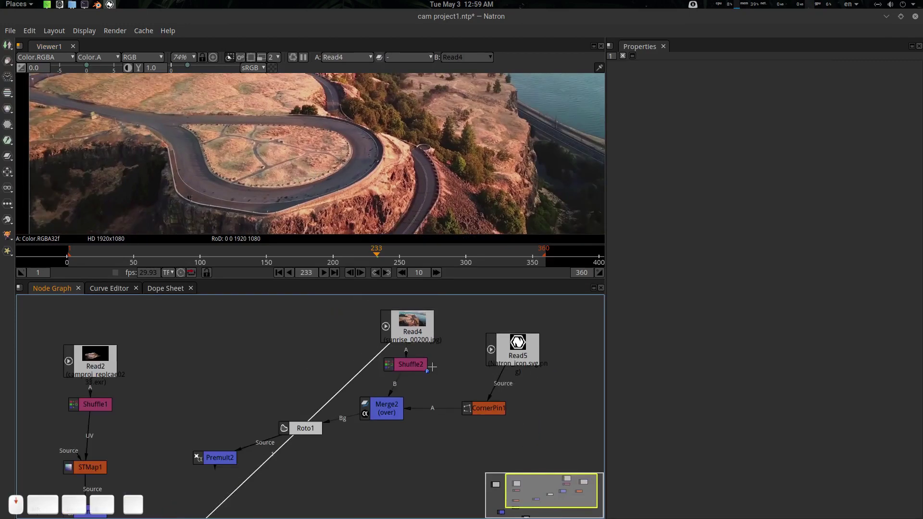
scroll(399, 372, "up", 2)
left_click(380, 363)
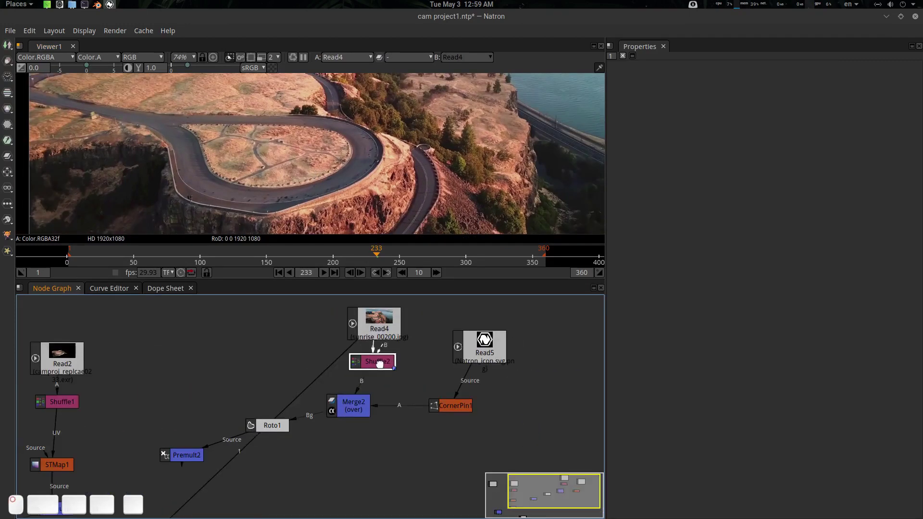
key("1")
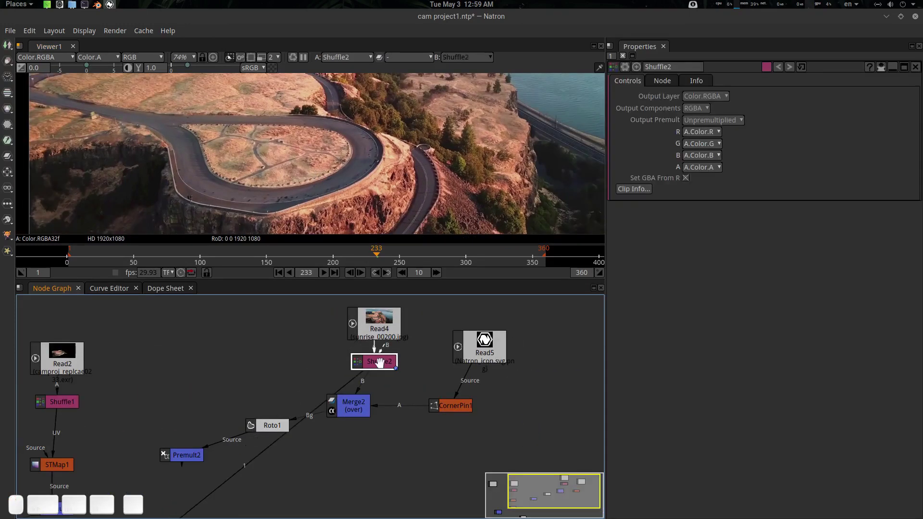
left_click_drag(379, 363, 378, 402)
left_click(382, 380)
key("1")
Disable Shuffle2 and check the alpha channel of the Merge2 output in the viewer.
left_click(396, 359)
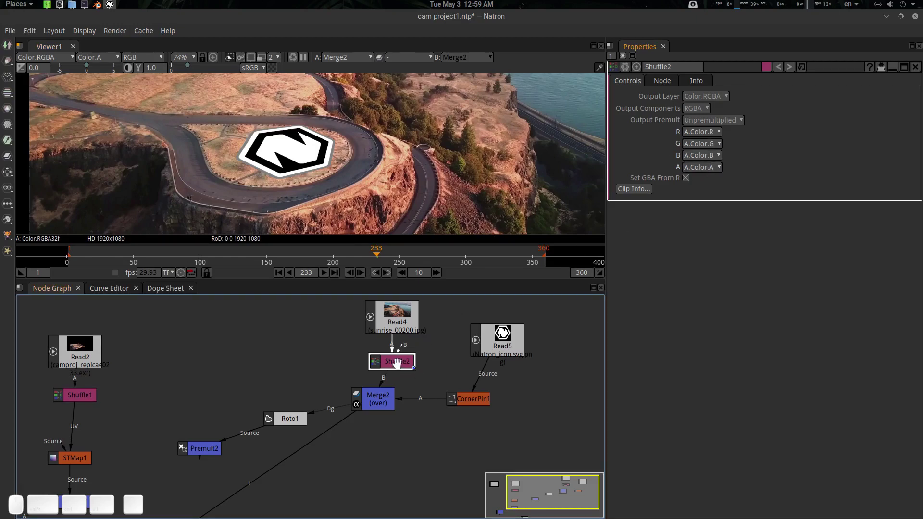
key("a")
key("a")
key("a")
key("a")
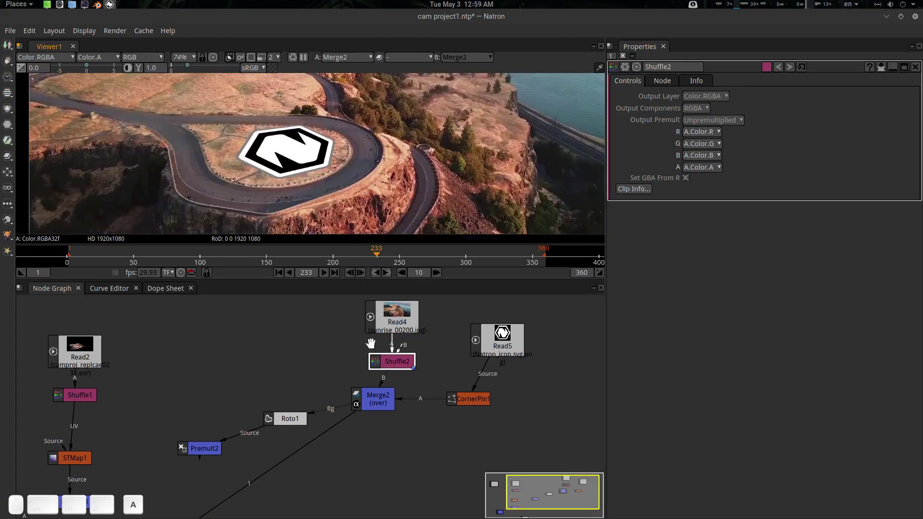
key("a")
key("a")
key("a")
key("a")
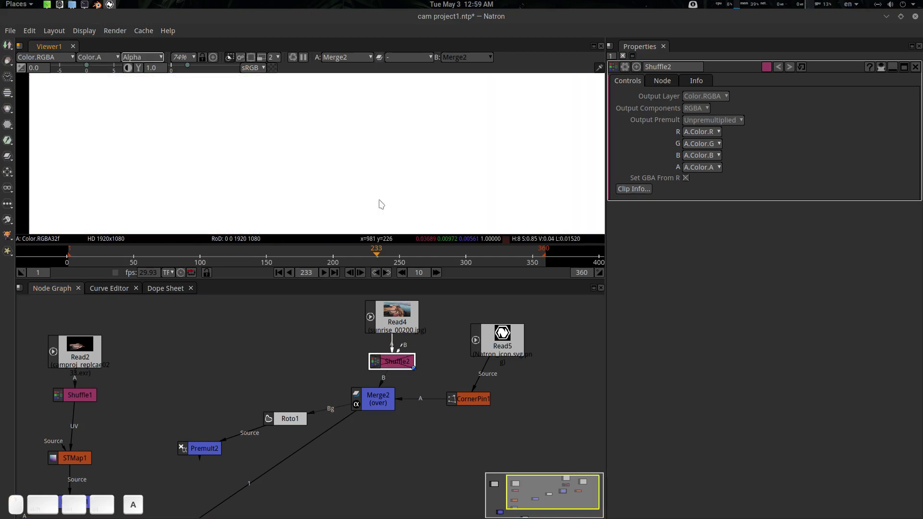
Check Read4's output components and delete the Shuffle2 node between Read4 and Merge2.
double_click(413, 330)
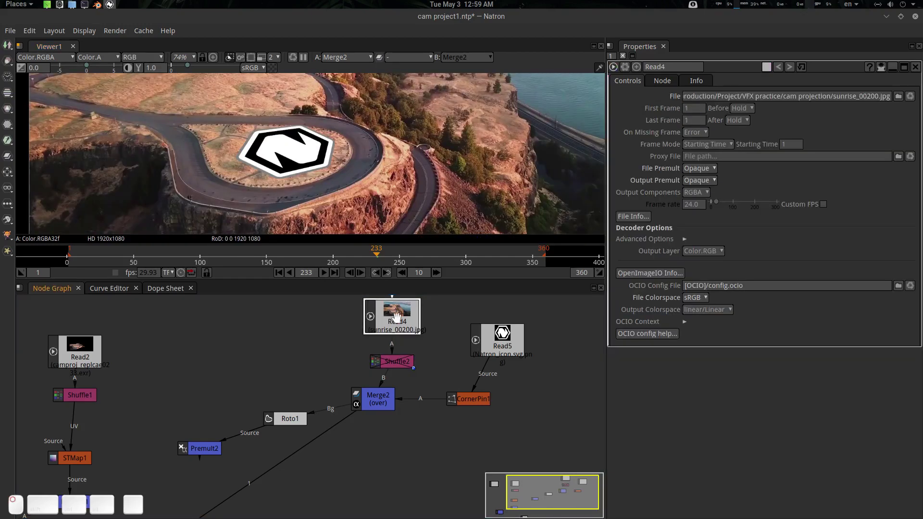
left_click(707, 192)
left_click(707, 192)
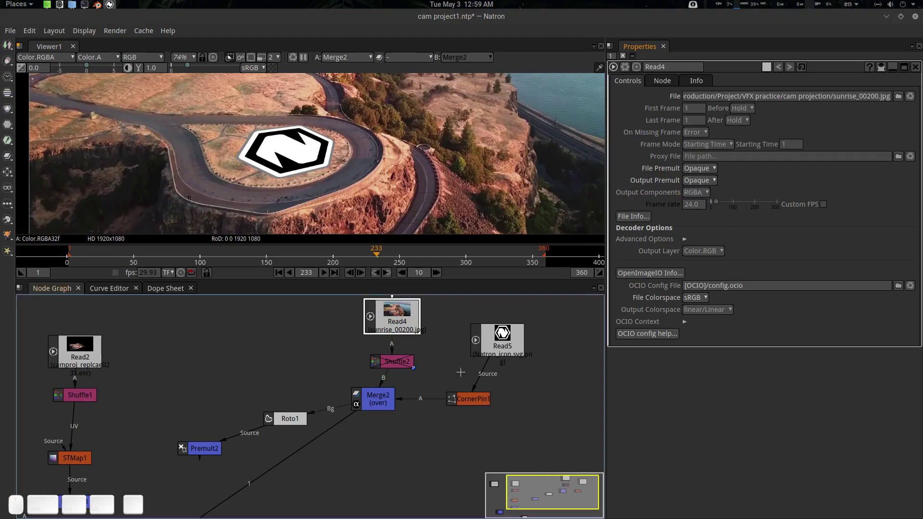
left_click(395, 359)
key("Delete")
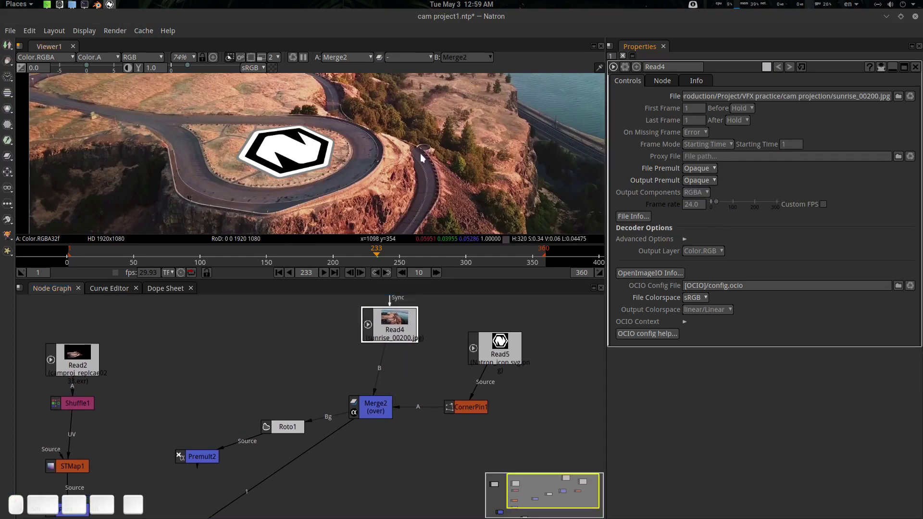
Open the settings of the Read5 logo image and of CornerPin1 to examine how the logo is pinned onto the ground.
left_click_drag(421, 407, 386, 394)
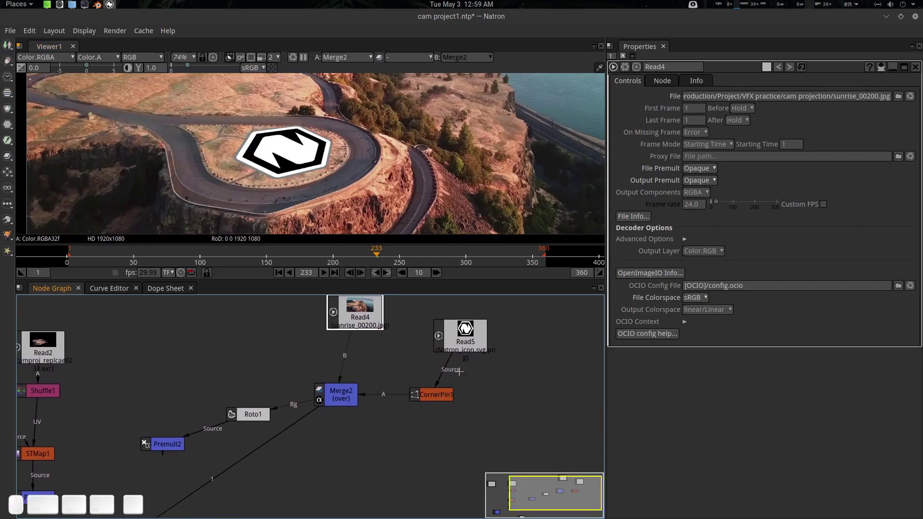
left_click(470, 339)
left_click_drag(476, 340, 466, 338)
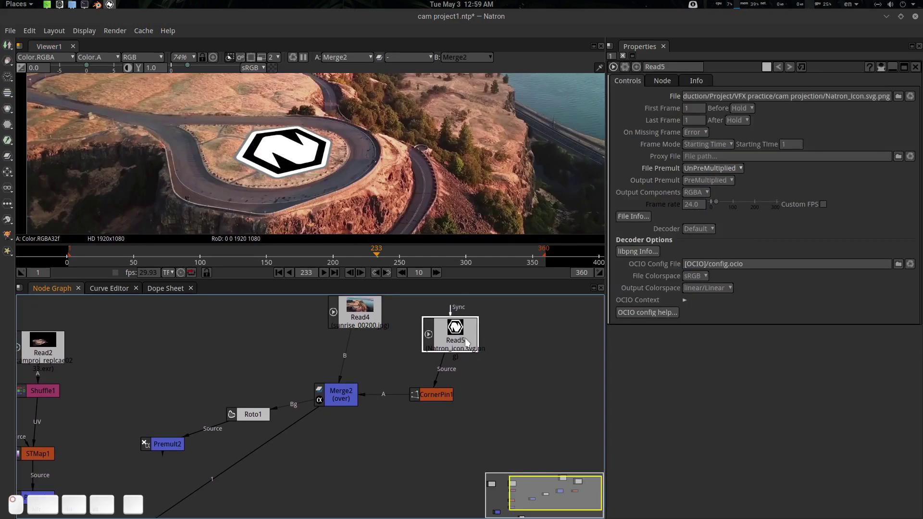
scroll(355, 171, "down", 1)
left_click(429, 394)
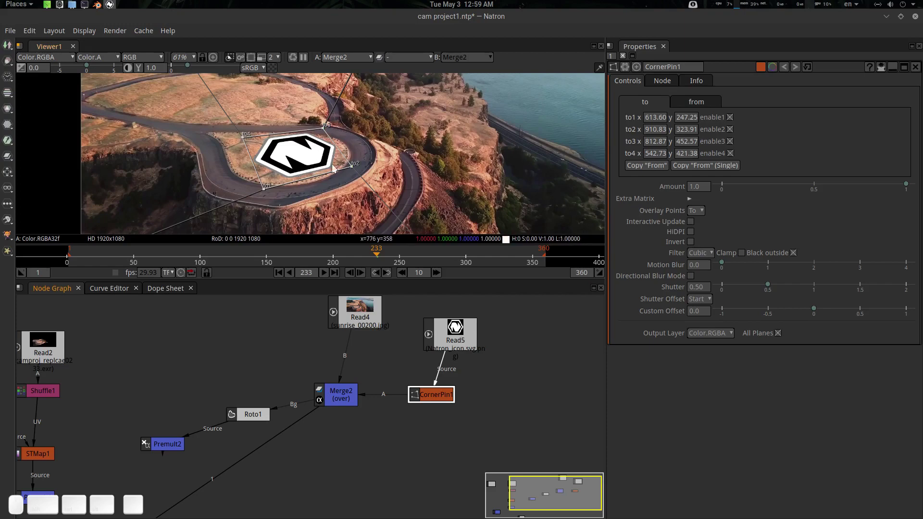
Open Roto1's settings and display the node in the viewer to examine the mask around the road loop.
left_click_drag(297, 427, 367, 394)
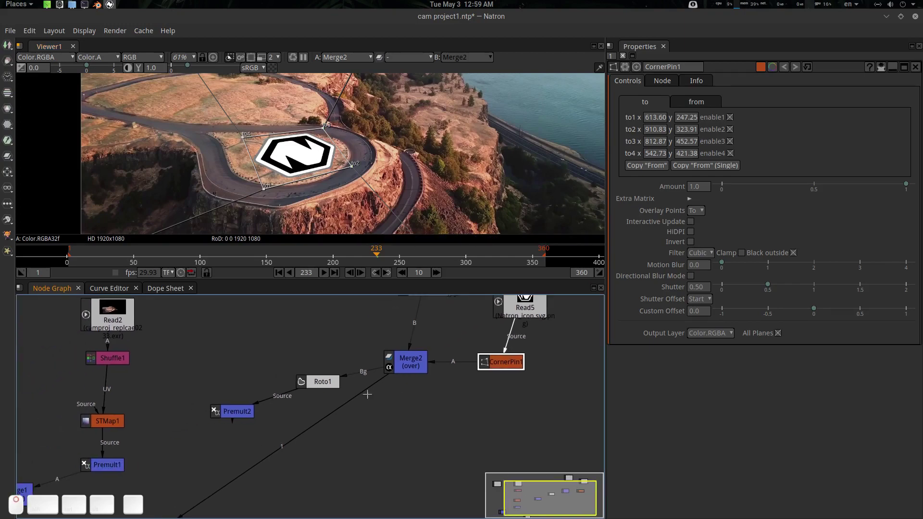
double_click(325, 381)
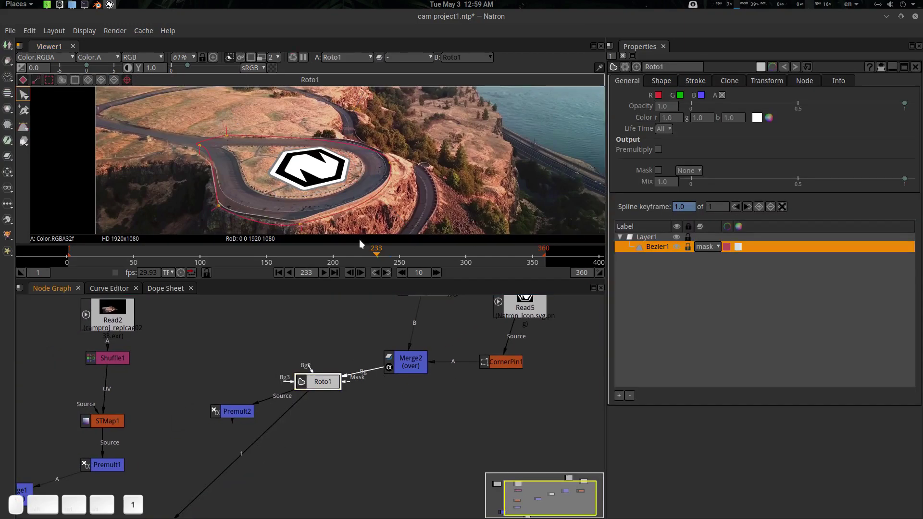
key("1")
left_click_drag(354, 370, 352, 385)
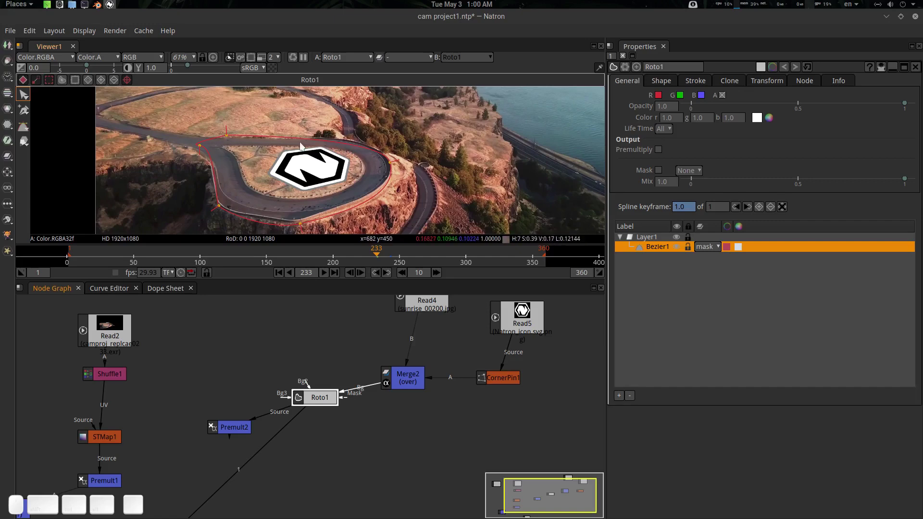
Display Premult2 in the viewer and move the timeline back to frame 200 to inspect the cut-out road loop.
left_click_drag(293, 368, 350, 333)
left_click(288, 392)
key("1")
left_click_drag(355, 397, 386, 392)
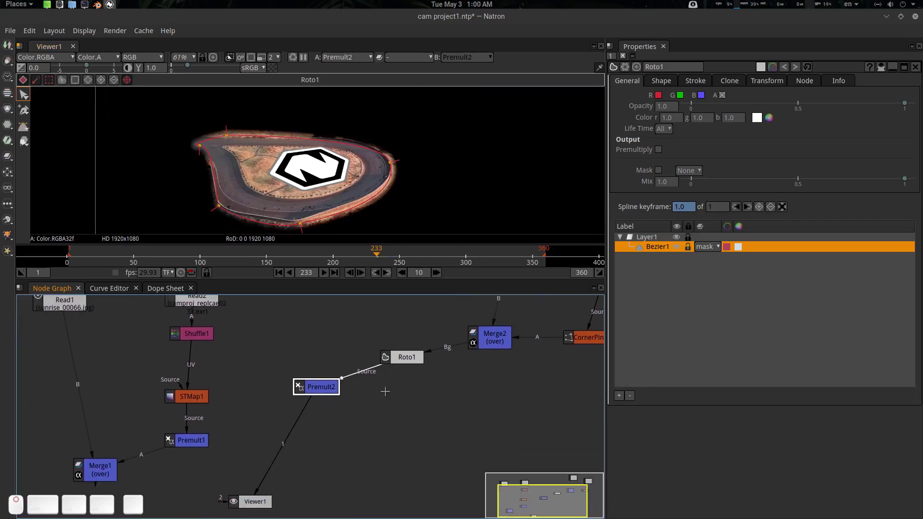
scroll(397, 167, "down", 6)
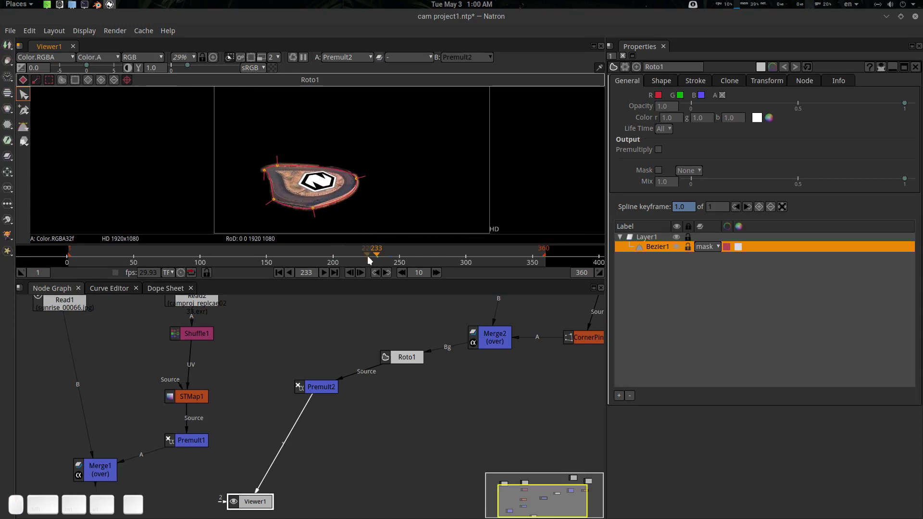
left_click_drag(373, 250, 330, 259)
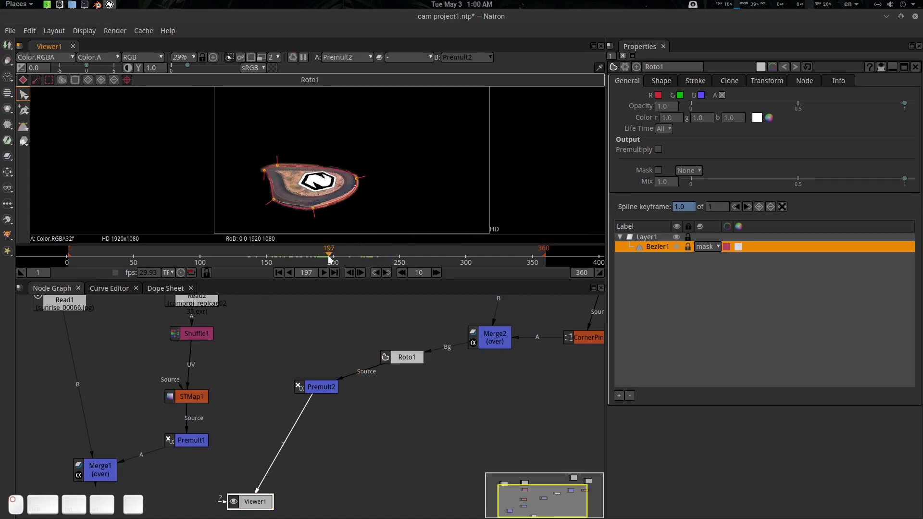
Connect the Source input of STMap1 to Premult2.
left_click_drag(268, 367, 301, 346)
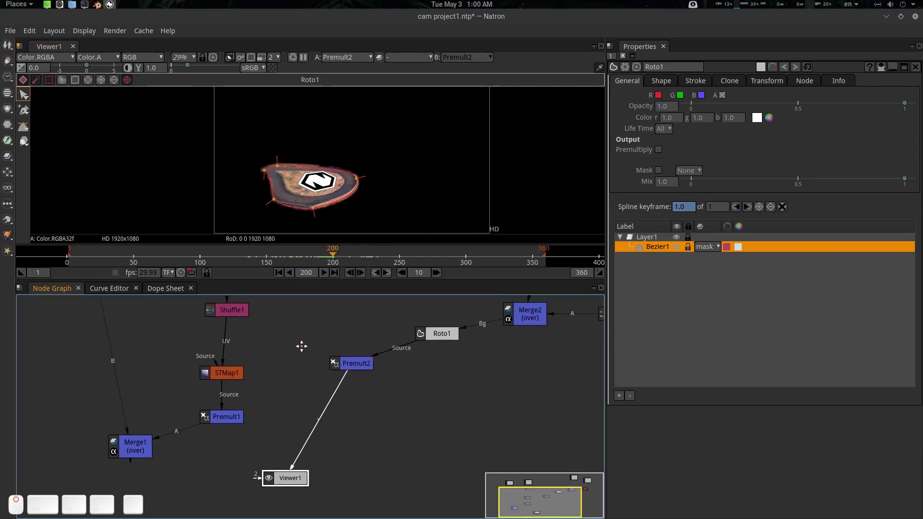
left_click(226, 374)
scroll(226, 374, "down", 4)
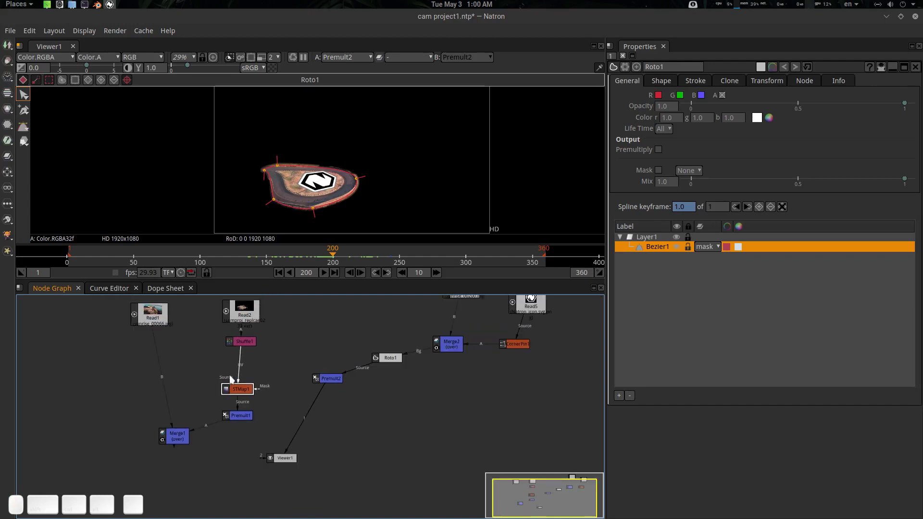
left_click_drag(316, 380, 316, 380)
Display Premult1 in the viewer and move the timeline to frame 337 to check the projected road patch.
left_click(243, 416)
key("1")
left_click_drag(333, 249, 515, 255)
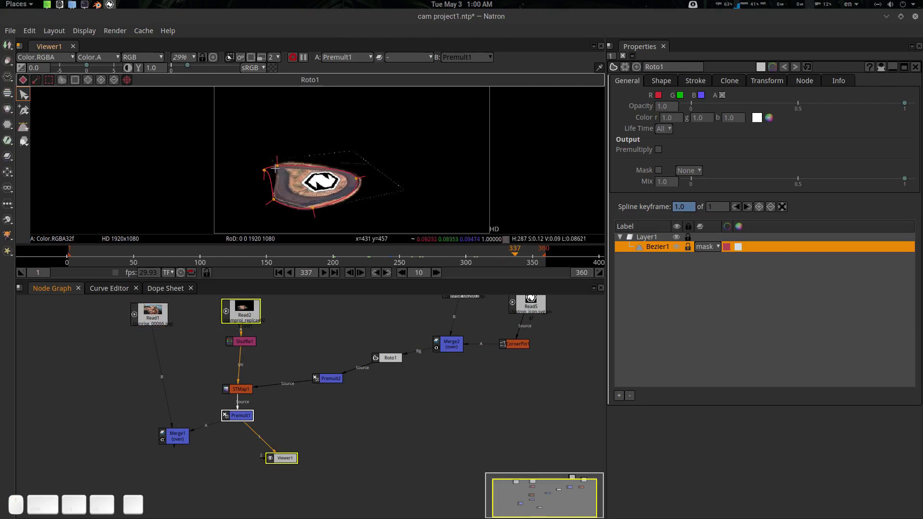
left_click_drag(318, 179, 305, 177)
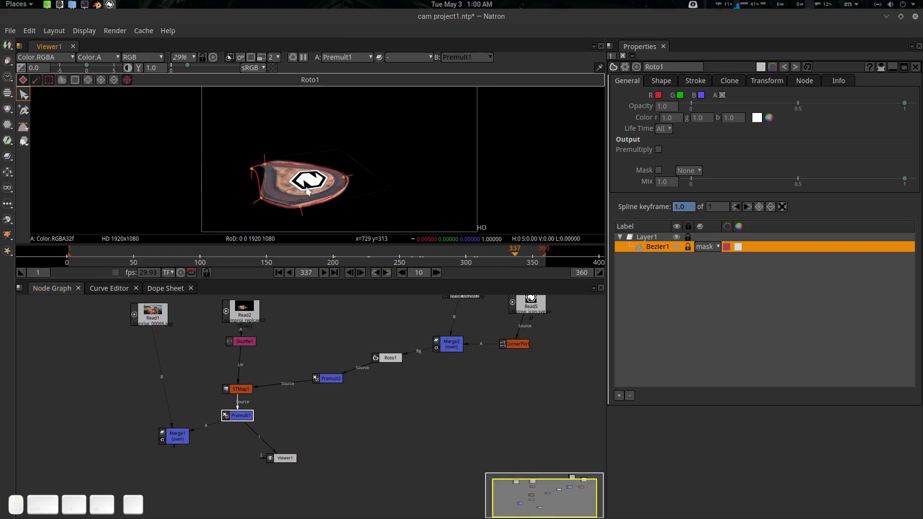
Hide the viewer overlays and display Premult1's alpha channel, moving the timeline from frame 337 back to frame 180 to check the matte.
key("o")
key("a")
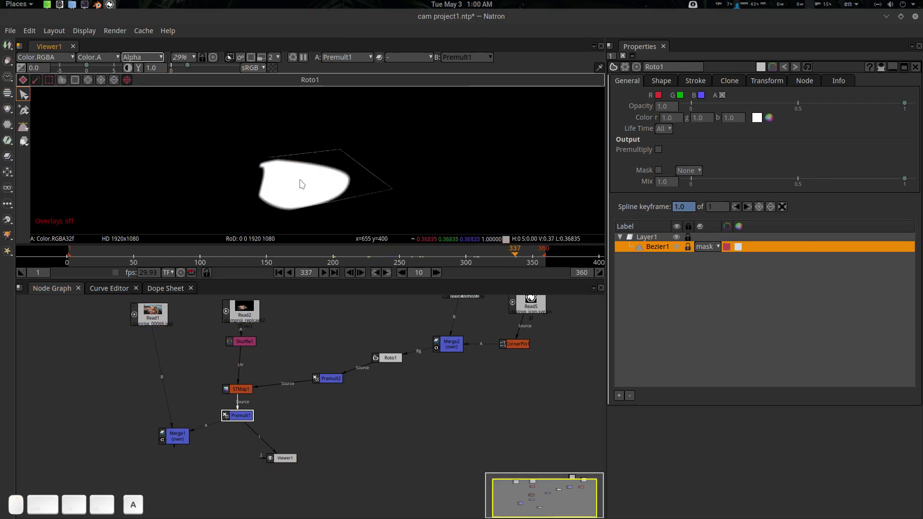
left_click_drag(515, 254, 306, 254)
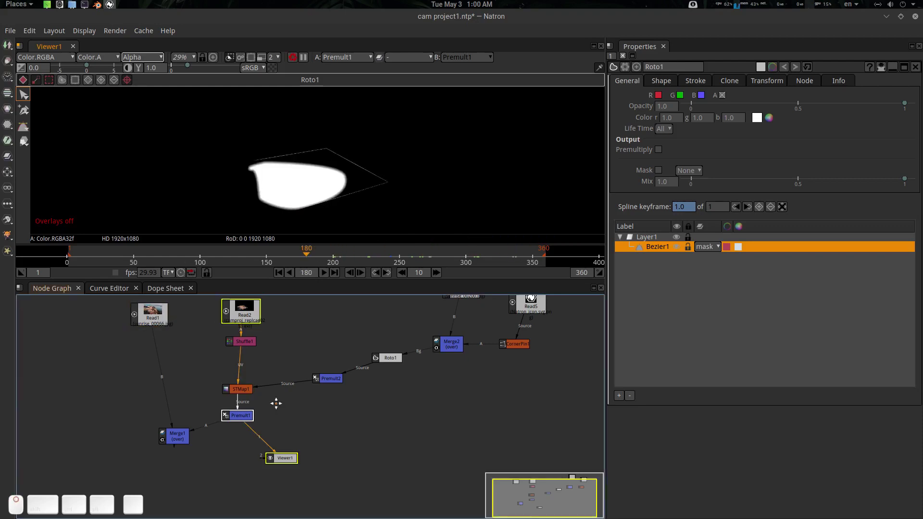
Display Merge1 in the viewer and switch from the alpha channel back to full colour.
left_click_drag(276, 403, 288, 370)
left_click(187, 403)
key("1")
key("a")
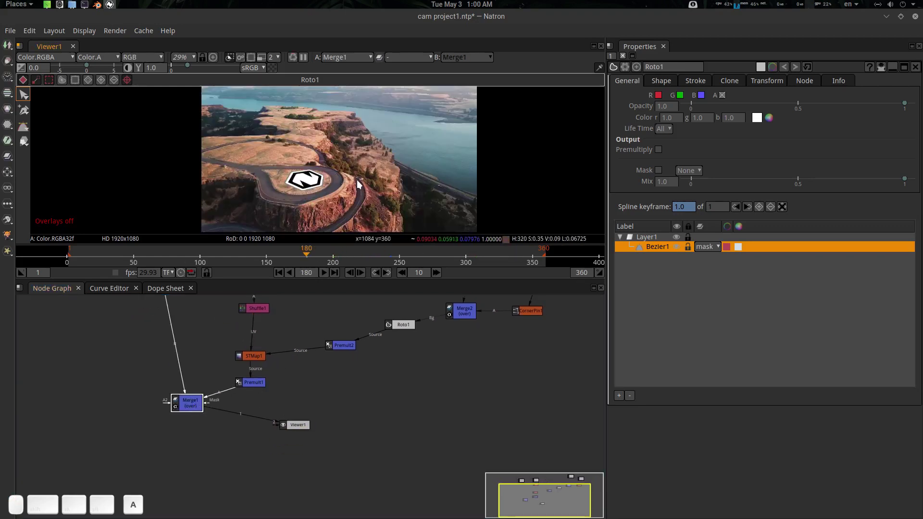
Scrub the merged footage between frames 340 and 170, and play it back in the maximised viewer to check the logo's tracking.
left_click_drag(317, 251, 466, 254)
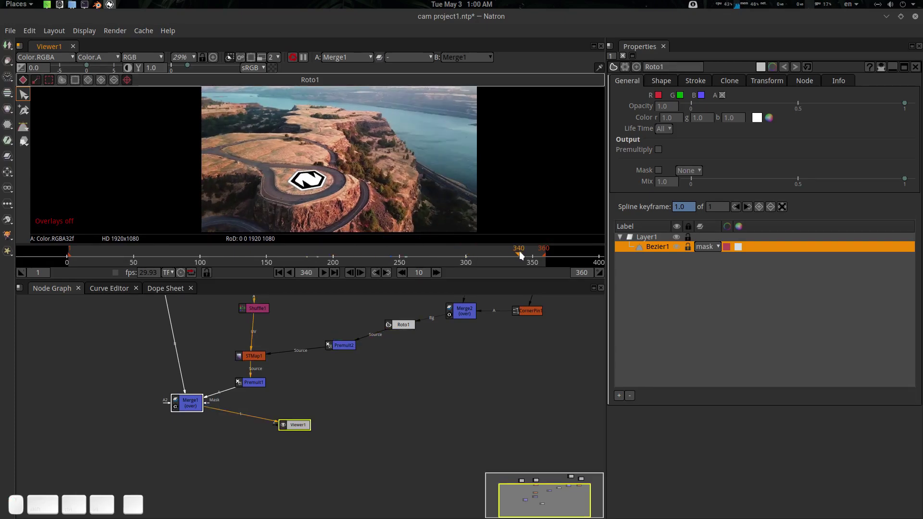
left_click(351, 256)
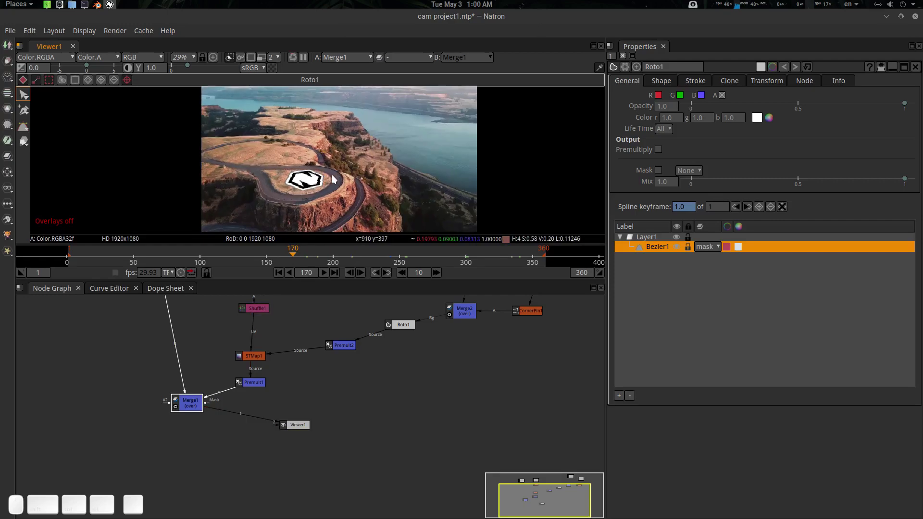
key("space")
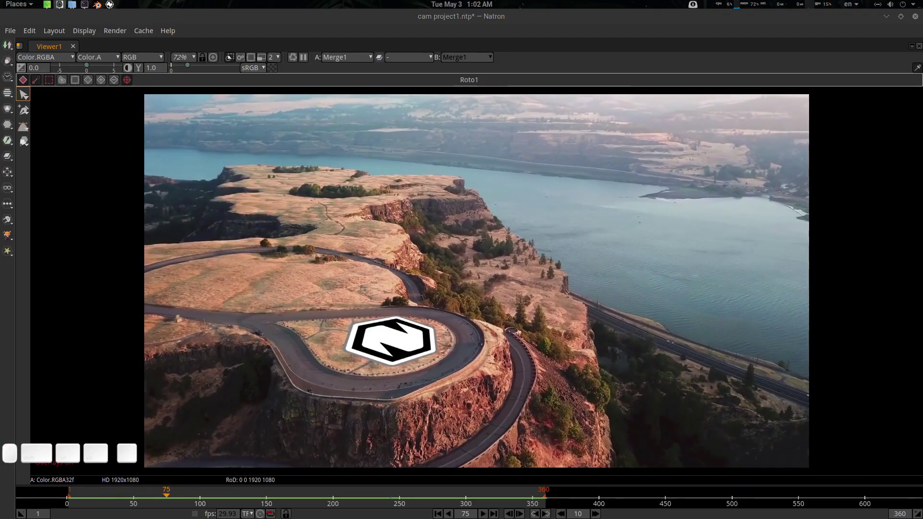
left_click(483, 513)
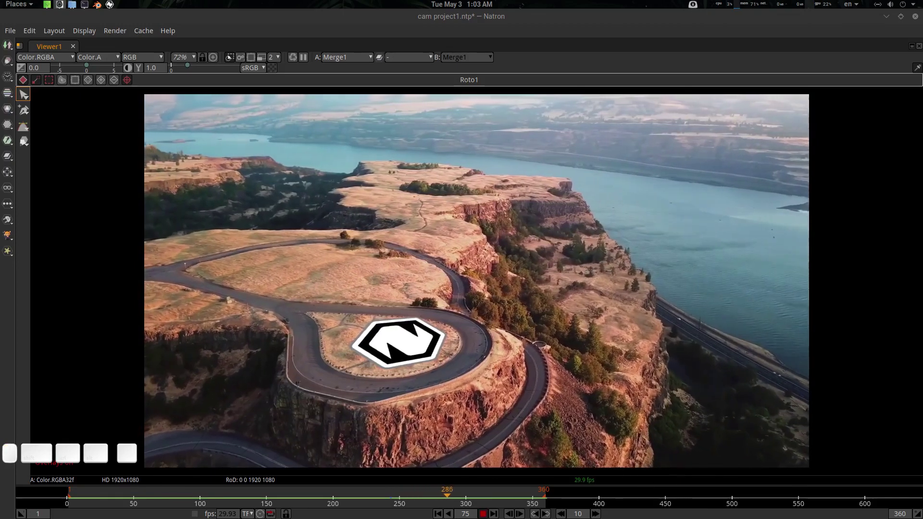